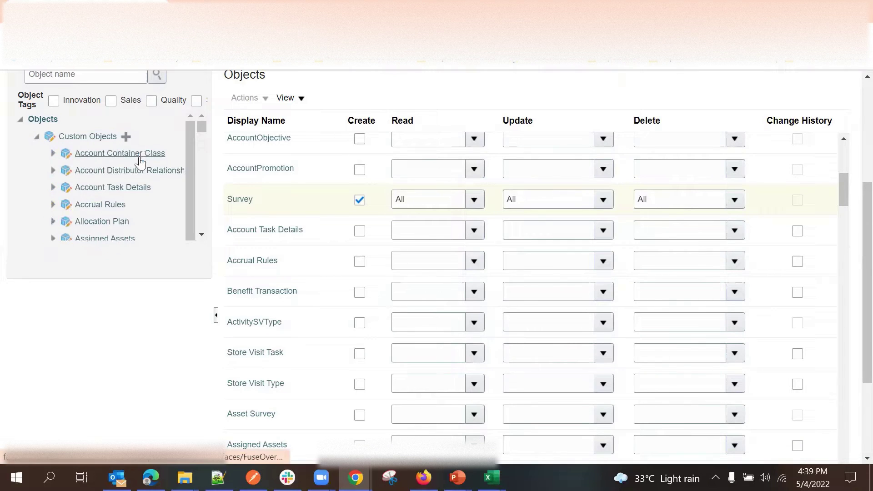
Start a new custom object from the Custom Objects node in the object tree.
{"action": "scroll", "coordinate": [123, 192], "scroll_direction": "down", "scroll_amount": 2}
{"action": "scroll", "coordinate": [122, 191], "scroll_direction": "up", "scroll_amount": 3}
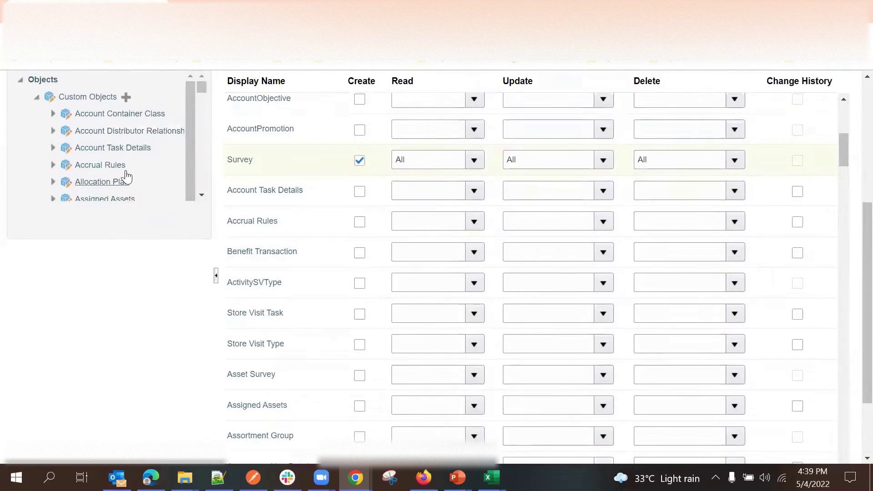
{"action": "left_click", "coordinate": [126, 205]}
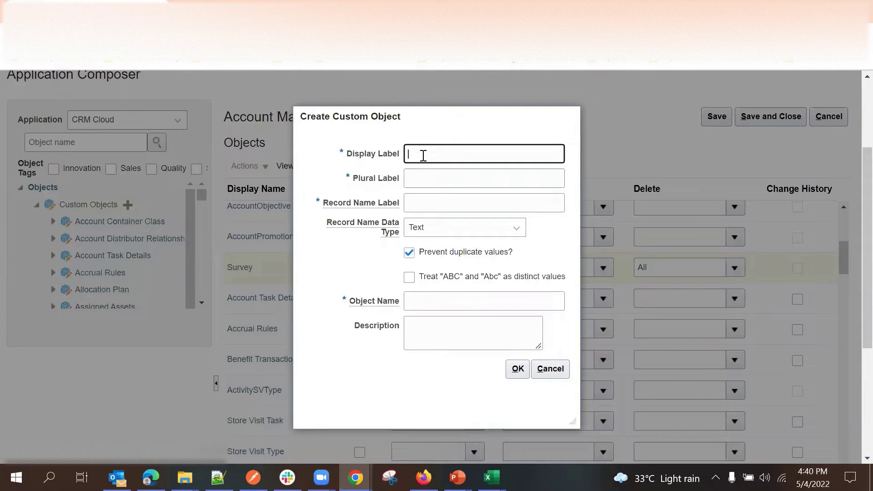
Enter display label 'Ticket' and plural label 'Tickets'.
{"action": "type", "text": "Ticket"}
{"action": "left_click", "coordinate": [340, 163]}
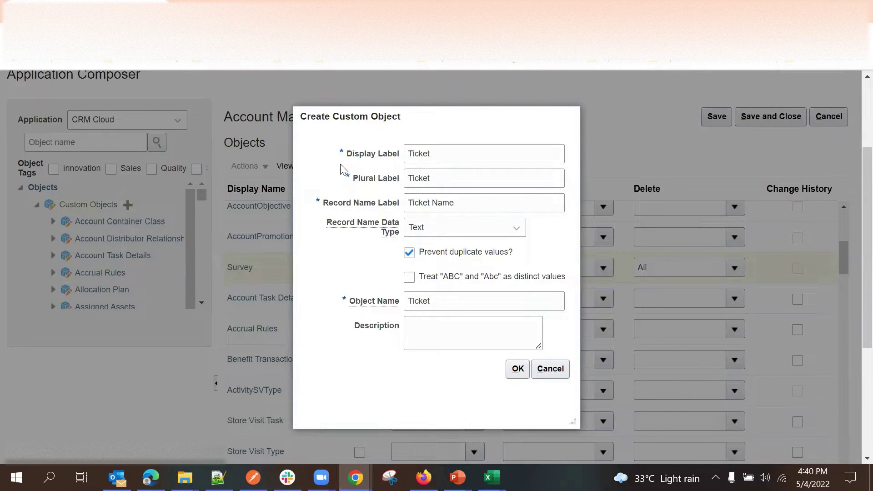
{"action": "left_click", "coordinate": [443, 178]}
{"action": "type", "text": "s"}
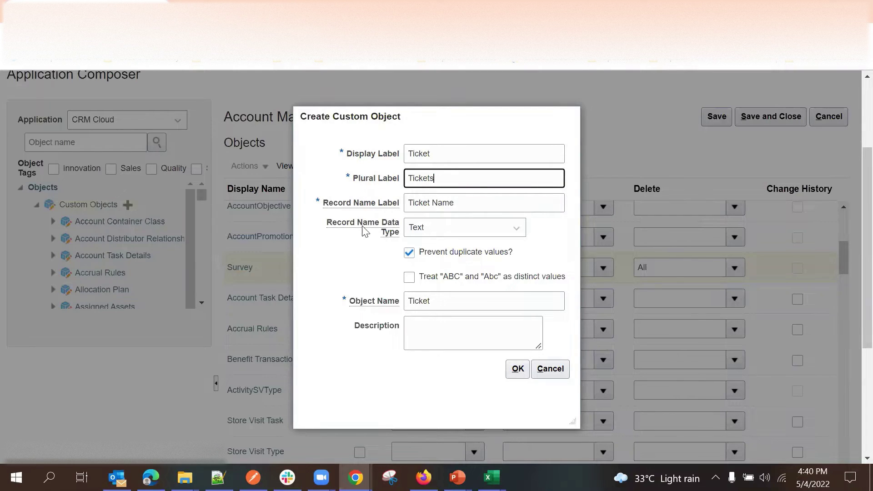
{"action": "left_click", "coordinate": [346, 273]}
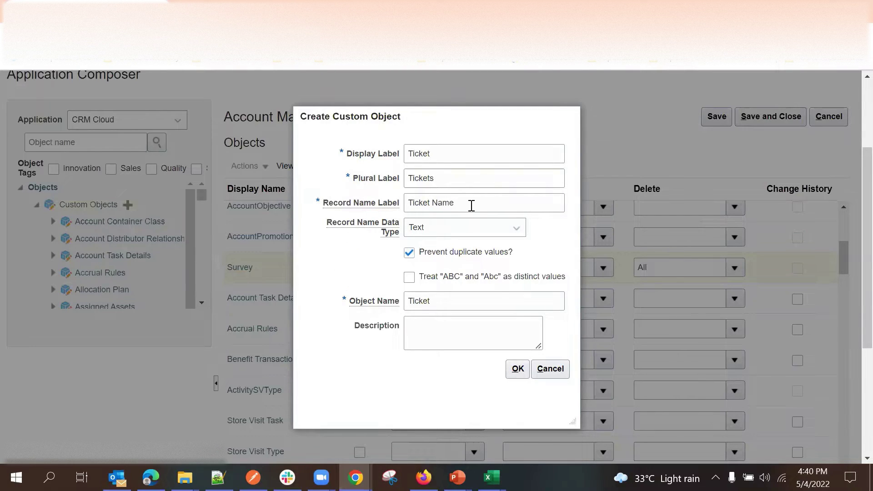
Change the record name label from 'Ticket Name' to 'Ticket Number'.
{"action": "left_click", "coordinate": [471, 205]}
{"action": "left_click", "coordinate": [347, 277]}
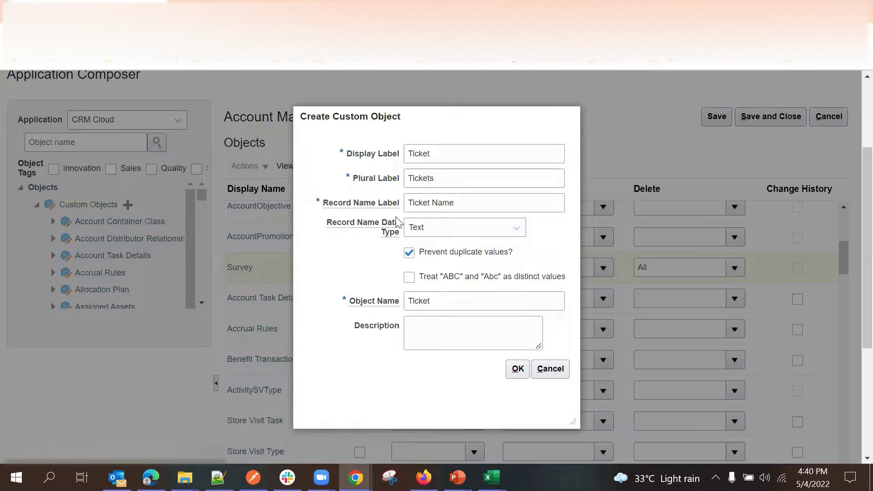
{"action": "left_click", "coordinate": [458, 201]}
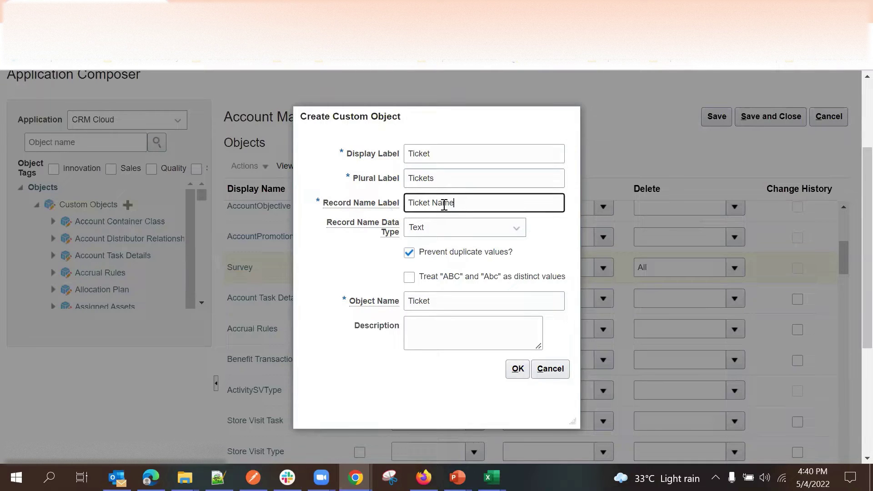
{"action": "left_click", "coordinate": [443, 205]}
{"action": "key", "text": "BackSpace"}
{"action": "key", "text": "BackSpace"}
{"action": "key", "text": "BackSpace"}
{"action": "type", "text": "Umber"}
{"action": "left_click", "coordinate": [441, 203]}
{"action": "key", "text": "BackSpace"}
{"action": "type", "text": "u"}
{"action": "left_click", "coordinate": [369, 240]}
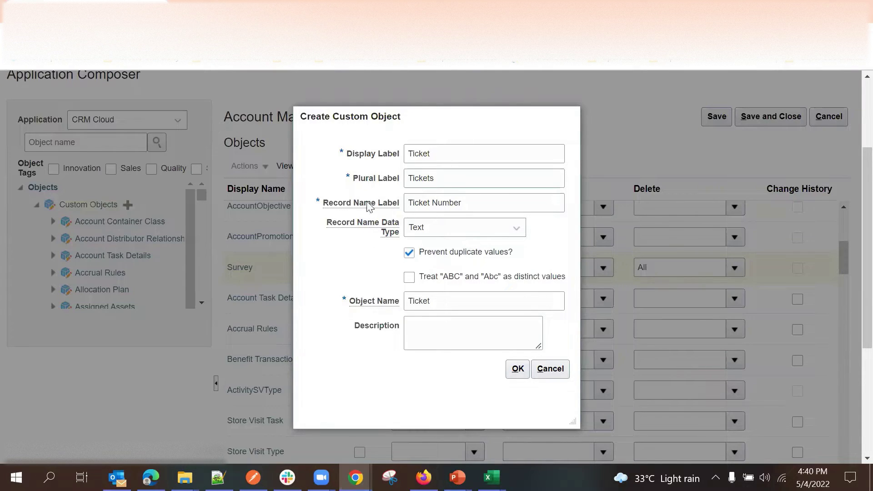
Set the record name data type to Automatically Generated Sequence and copy the example format.
{"action": "left_click", "coordinate": [422, 231]}
{"action": "left_click", "coordinate": [447, 247]}
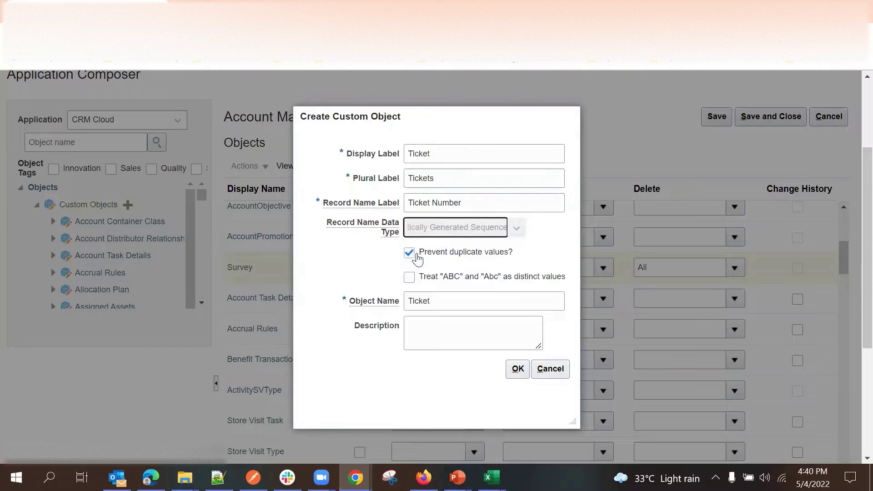
{"action": "left_click", "coordinate": [439, 252]}
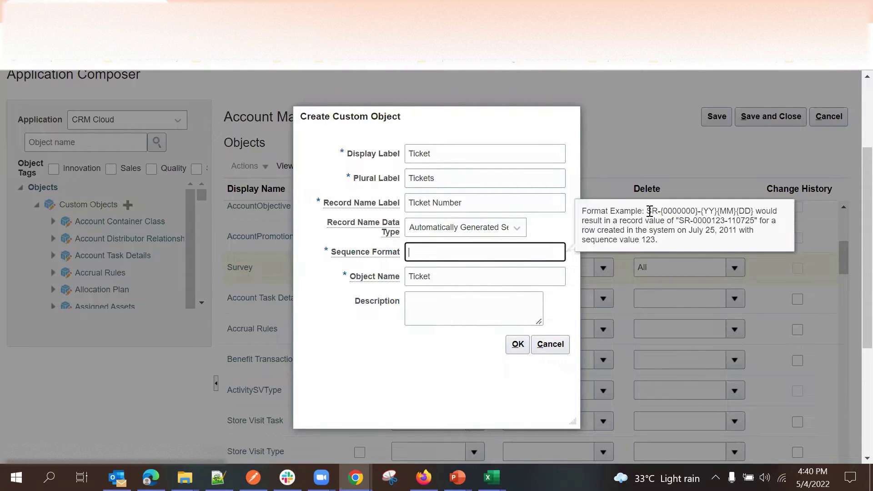
{"action": "left_click_drag", "start_coordinate": [649, 211], "coordinate": [699, 211]}
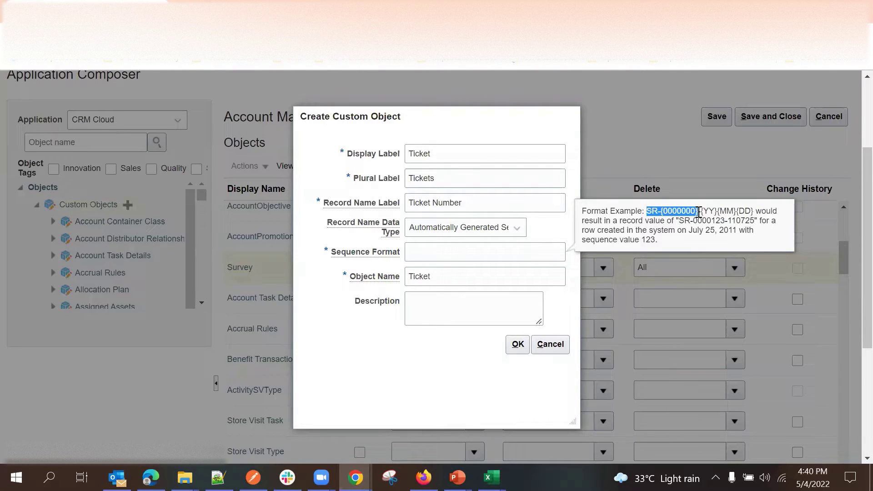
{"action": "key", "text": "ctrl+c"}
Paste the example into Sequence Format and edit it to TN-{000000000}.
{"action": "left_click", "coordinate": [453, 255]}
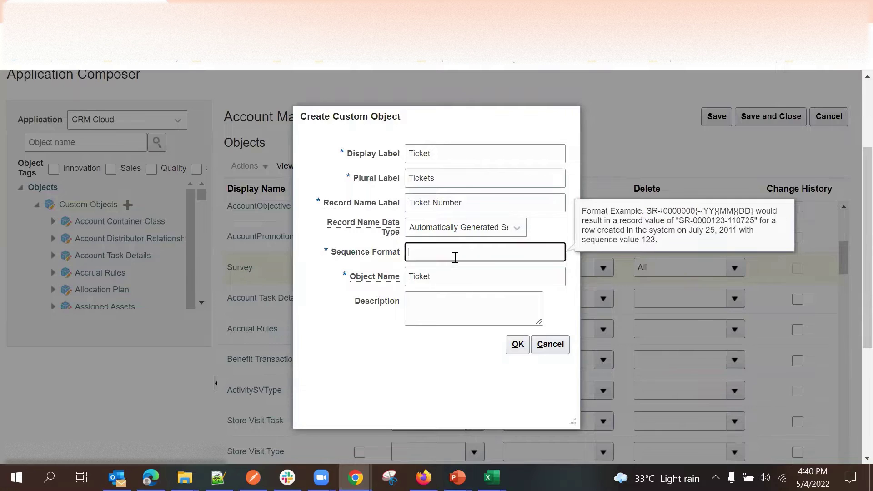
{"action": "key", "text": "ctrl+v"}
{"action": "double_click", "coordinate": [417, 251]}
{"action": "type", "text": "T"}
{"action": "type", "text": "C"}
{"action": "key", "text": "BackSpace"}
{"action": "type", "text": "N-{00"}
{"action": "left_click", "coordinate": [446, 296]}
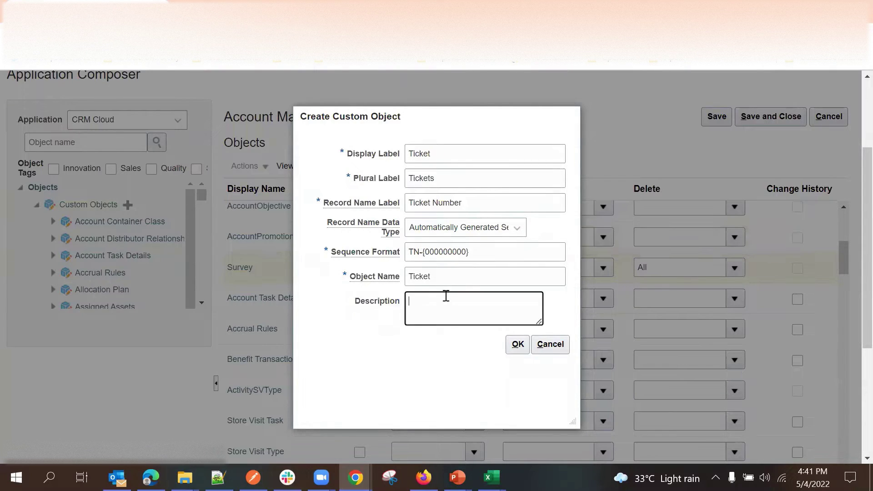
{"action": "type", "text": "TN-000"}
{"action": "double_click", "coordinate": [444, 252]}
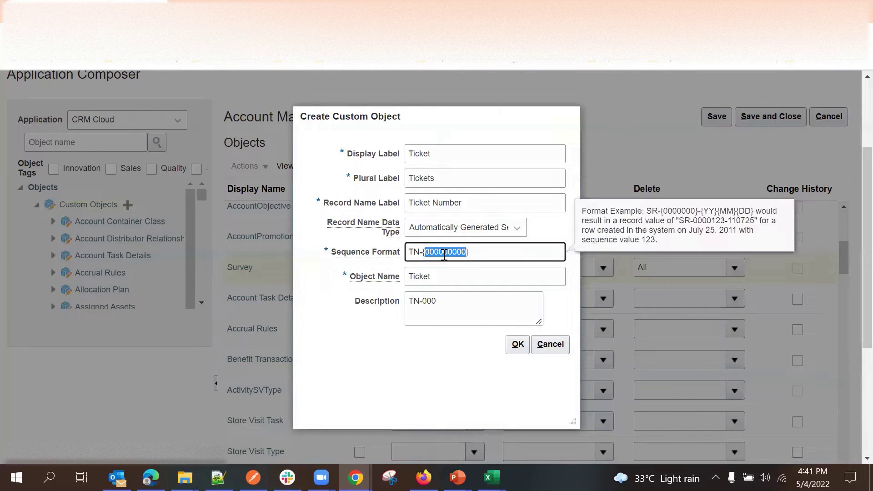
{"action": "double_click", "coordinate": [430, 301]}
{"action": "key", "text": "ctrl+v"}
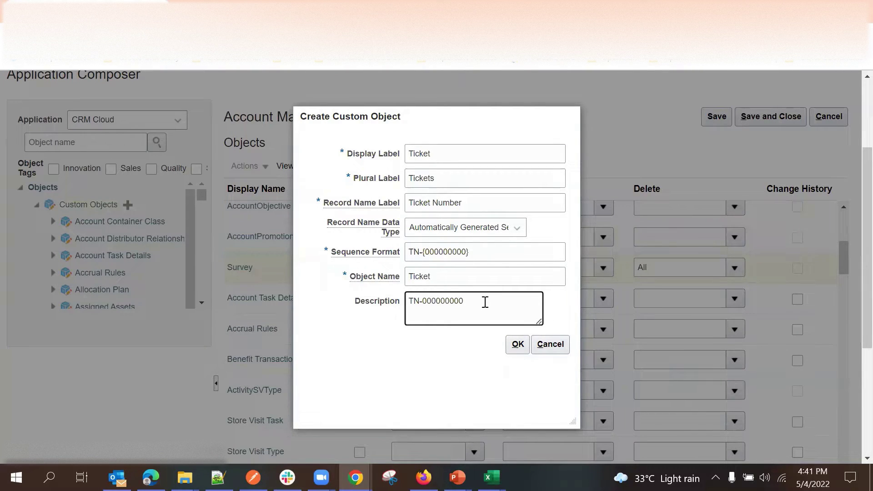
{"action": "type", "text": "01"}
{"action": "left_click", "coordinate": [469, 332]}
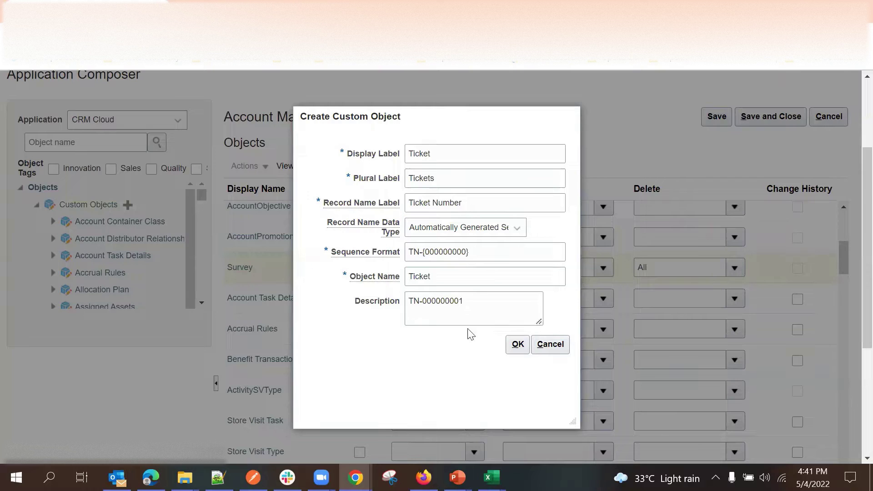
{"action": "left_click", "coordinate": [473, 301]}
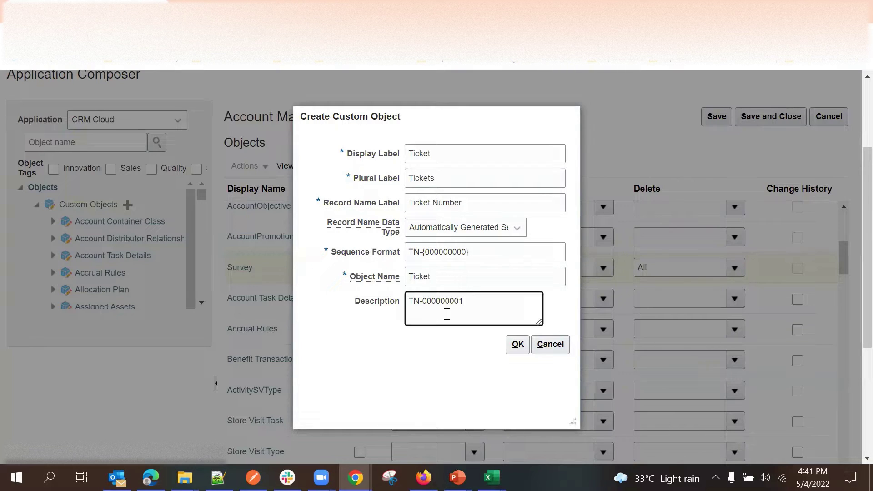
{"action": "left_click", "coordinate": [471, 355]}
{"action": "left_click", "coordinate": [472, 306]}
{"action": "left_click_drag", "start_coordinate": [473, 304], "coordinate": [407, 299]}
{"action": "left_click", "coordinate": [476, 303]}
{"action": "key", "text": "ctrl+v"}
{"action": "type", "text": "2"}
{"action": "left_click_drag", "start_coordinate": [480, 317], "coordinate": [408, 299]}
{"action": "key", "text": "BackSpace"}
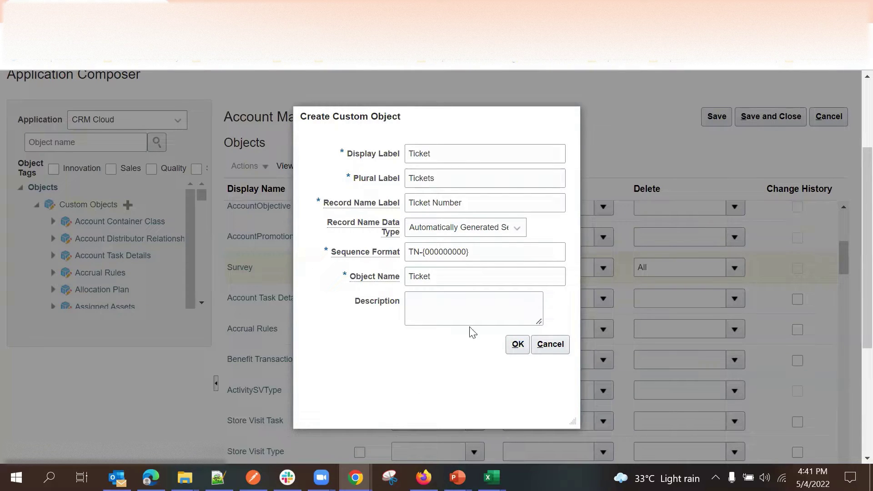
Enter the description 'To Store the Ticket details' and create the Ticket object.
{"action": "left_click", "coordinate": [464, 310]}
{"action": "type", "text": "To "}
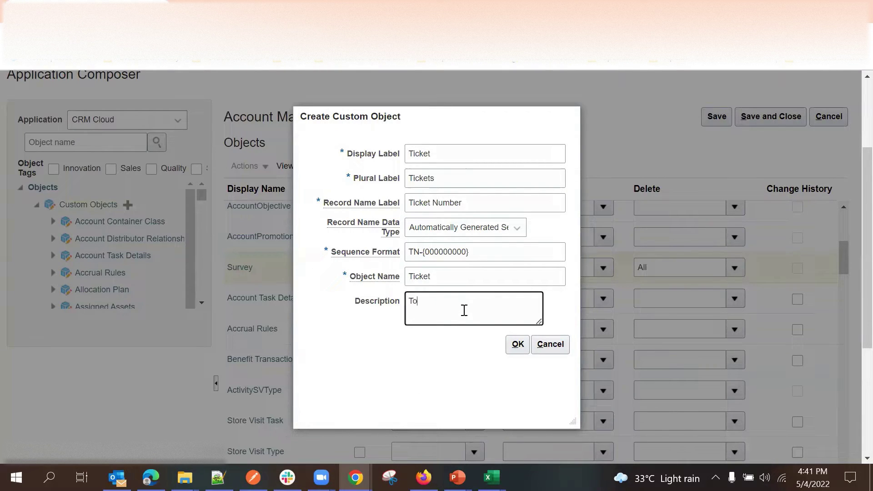
{"action": "type", "text": "Store the tTicket details"}
{"action": "left_click", "coordinate": [517, 345]}
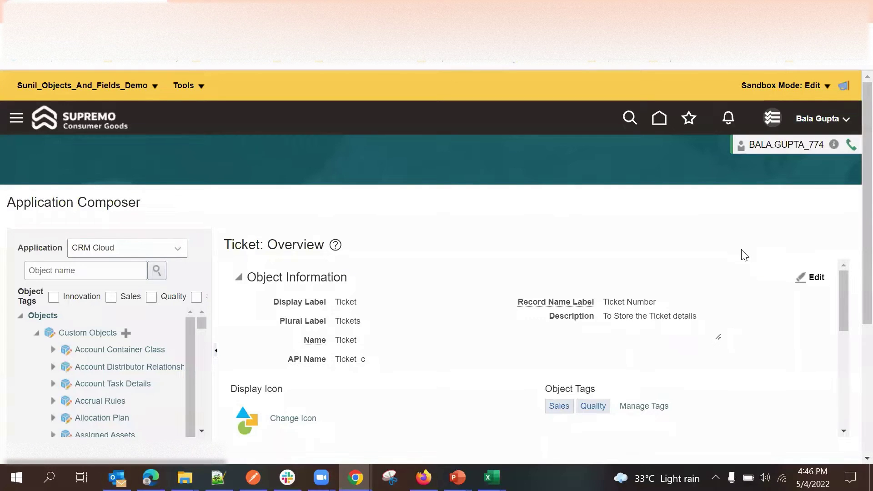
{"action": "scroll", "coordinate": [427, 255], "scroll_direction": "down", "scroll_amount": 3}
{"action": "scroll", "coordinate": [437, 289], "scroll_direction": "up", "scroll_amount": 3}
{"action": "scroll", "coordinate": [423, 259], "scroll_direction": "down", "scroll_amount": 2}
{"action": "scroll", "coordinate": [366, 313], "scroll_direction": "up", "scroll_amount": 2}
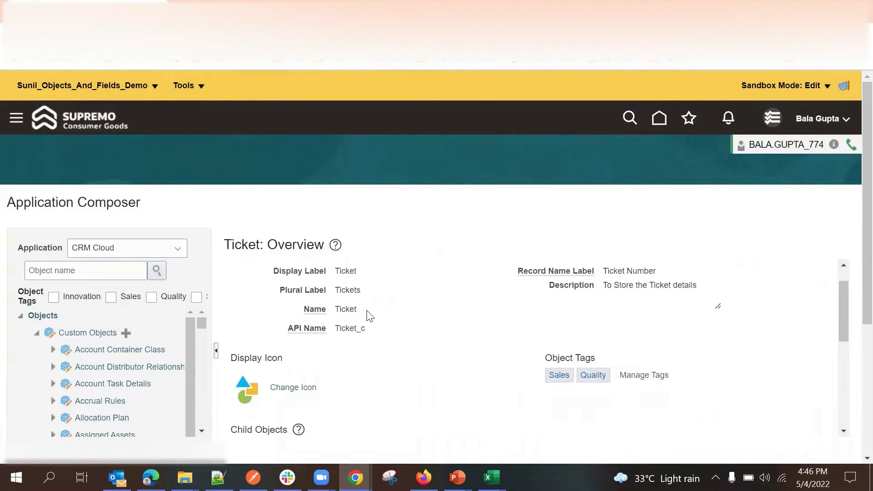
{"action": "scroll", "coordinate": [378, 242], "scroll_direction": "down", "scroll_amount": 4}
{"action": "scroll", "coordinate": [376, 247], "scroll_direction": "up", "scroll_amount": 4}
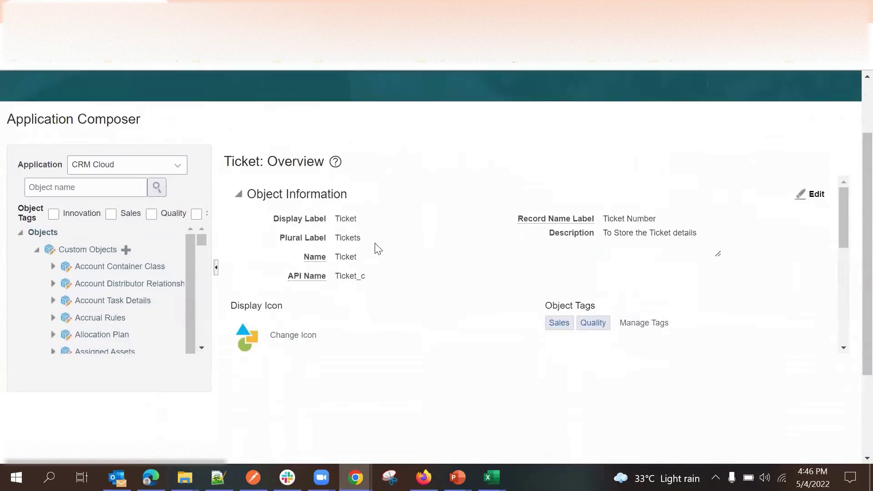
{"action": "scroll", "coordinate": [369, 261], "scroll_direction": "down", "scroll_amount": 3}
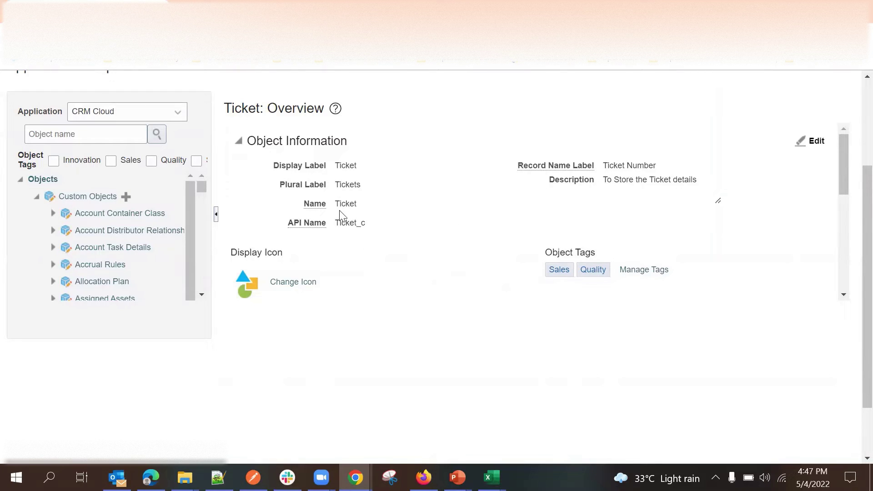
{"action": "scroll", "coordinate": [338, 218], "scroll_direction": "down", "scroll_amount": 5}
Scroll the object tree and open Fields under the Ticket object.
{"action": "scroll", "coordinate": [300, 195], "scroll_direction": "down", "scroll_amount": 2}
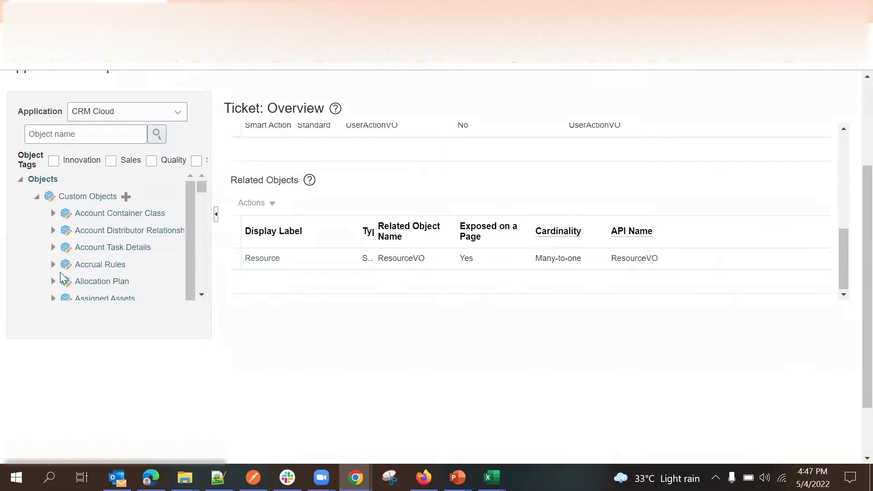
{"action": "scroll", "coordinate": [66, 226], "scroll_direction": "down", "scroll_amount": 3}
{"action": "scroll", "coordinate": [66, 221], "scroll_direction": "down", "scroll_amount": 15}
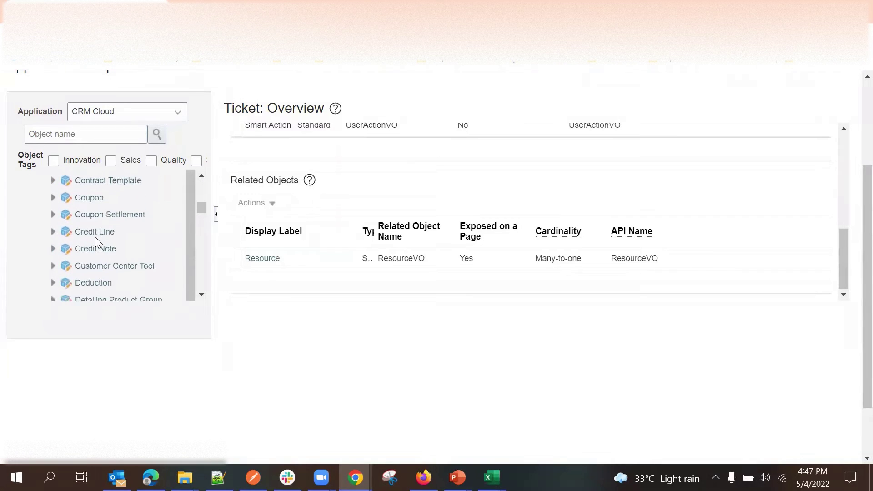
{"action": "scroll", "coordinate": [97, 238], "scroll_direction": "up", "scroll_amount": 20}
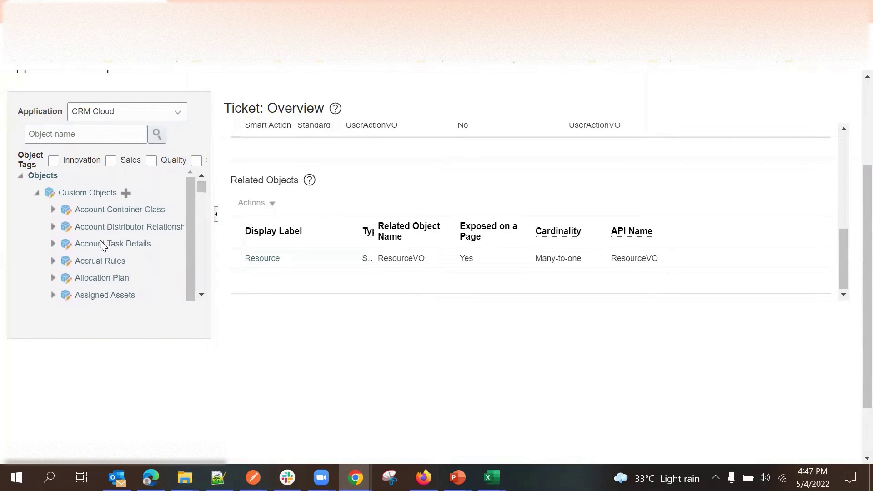
{"action": "scroll", "coordinate": [102, 234], "scroll_direction": "down", "scroll_amount": 20}
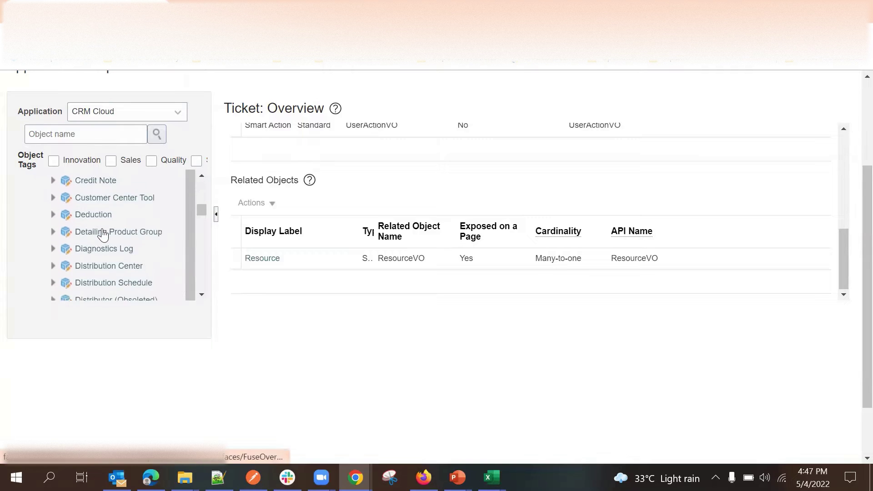
{"action": "scroll", "coordinate": [103, 236], "scroll_direction": "down", "scroll_amount": 20}
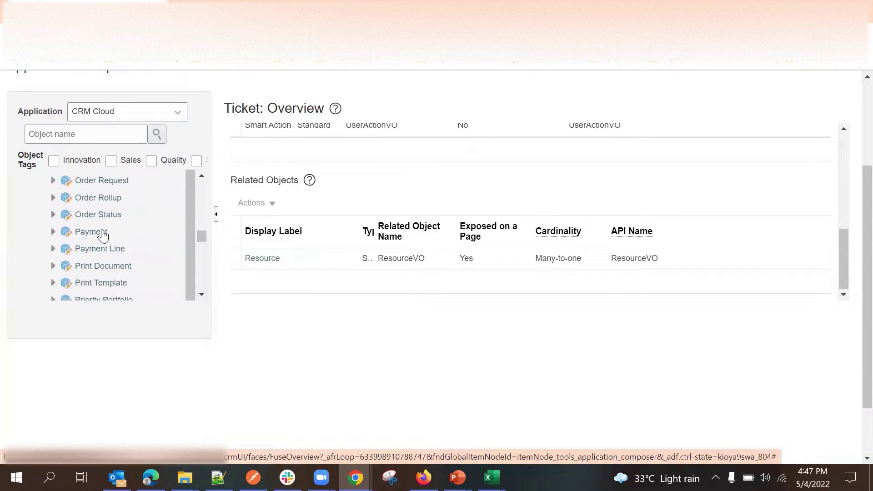
{"action": "scroll", "coordinate": [102, 236], "scroll_direction": "down", "scroll_amount": 20}
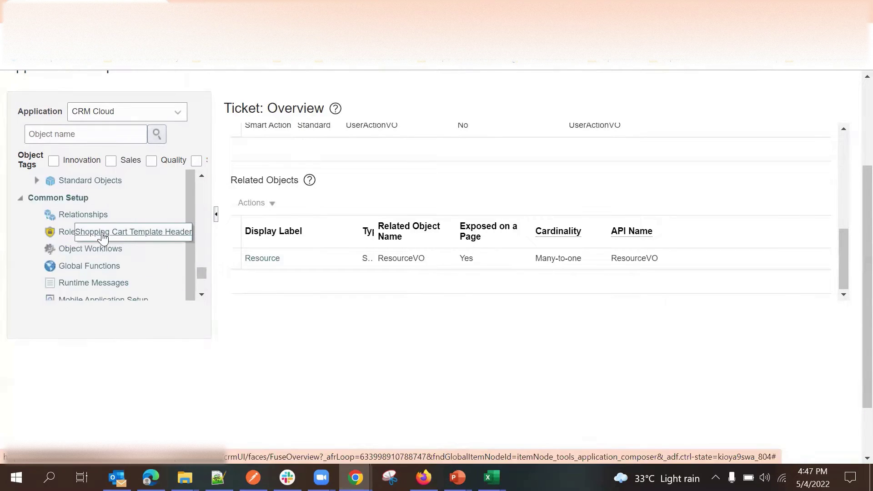
{"action": "scroll", "coordinate": [101, 241], "scroll_direction": "up", "scroll_amount": 1}
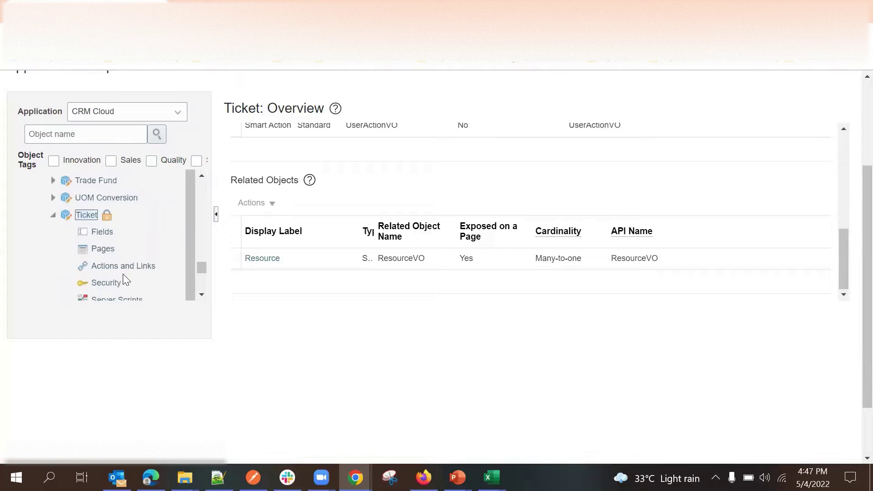
{"action": "left_click", "coordinate": [202, 177]}
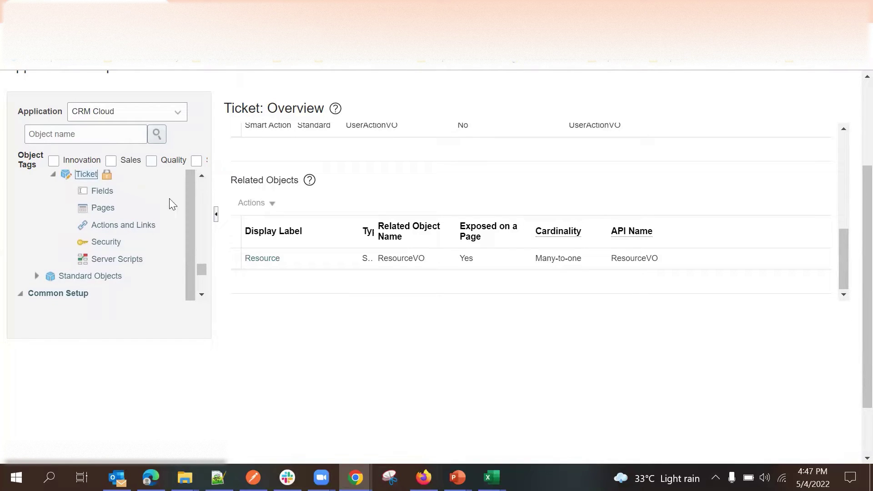
{"action": "left_click", "coordinate": [101, 193]}
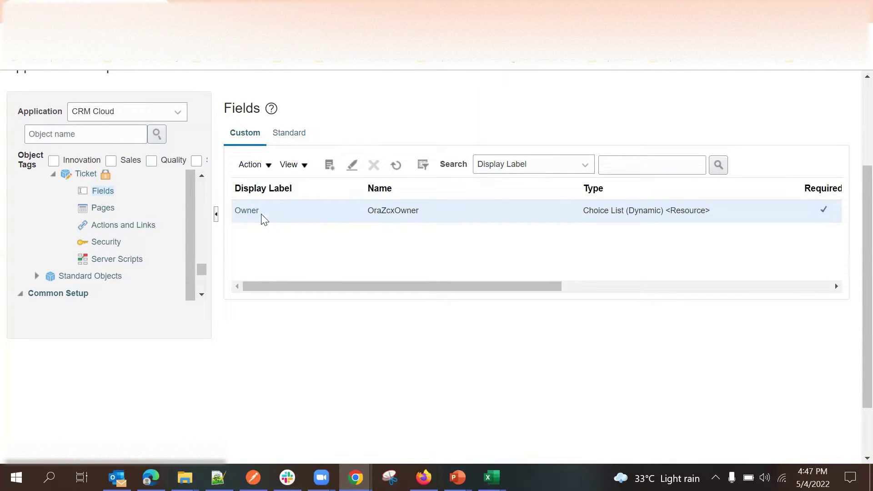
Highlight the Owner field's name OraZcxOwner and its type Choice List (Dynamic) <Resource>.
{"action": "double_click", "coordinate": [389, 212]}
{"action": "left_click", "coordinate": [380, 238]}
{"action": "double_click", "coordinate": [385, 212]}
{"action": "left_click", "coordinate": [370, 244]}
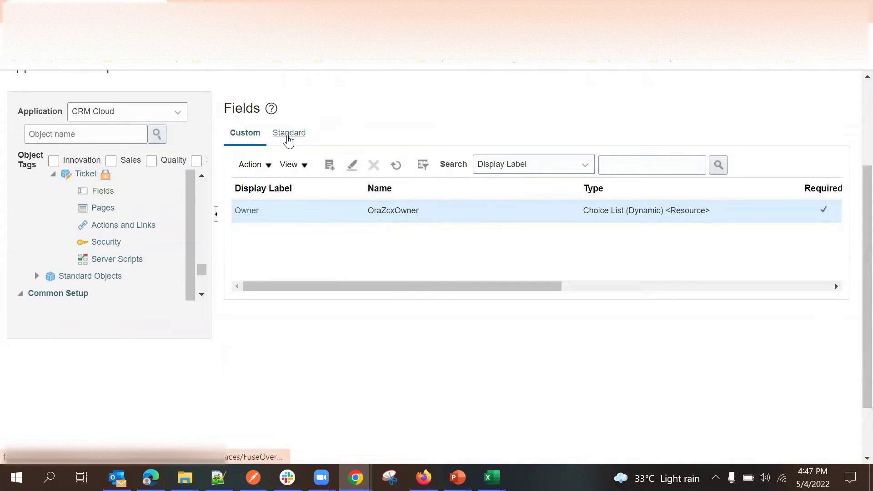
{"action": "triple_click", "coordinate": [692, 212]}
{"action": "left_click", "coordinate": [659, 240]}
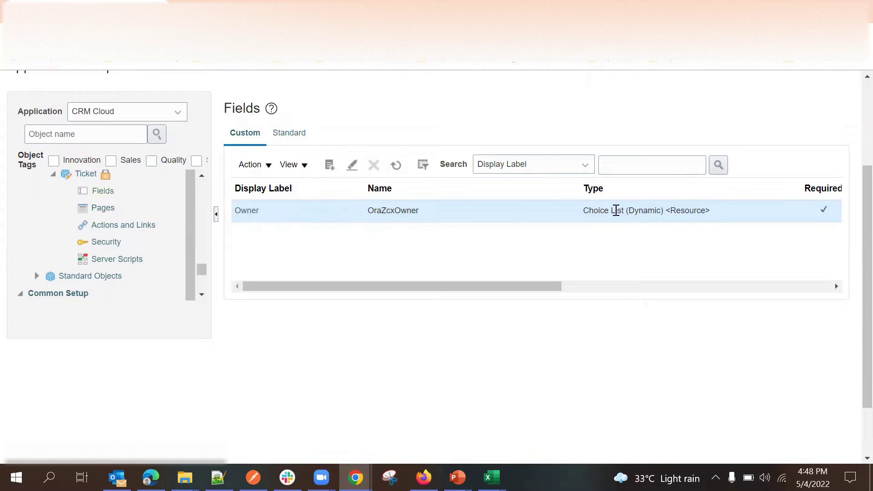
{"action": "triple_click", "coordinate": [646, 210]}
{"action": "left_click", "coordinate": [646, 211]}
{"action": "double_click", "coordinate": [687, 212]}
{"action": "triple_click", "coordinate": [694, 212]}
{"action": "left_click", "coordinate": [563, 221]}
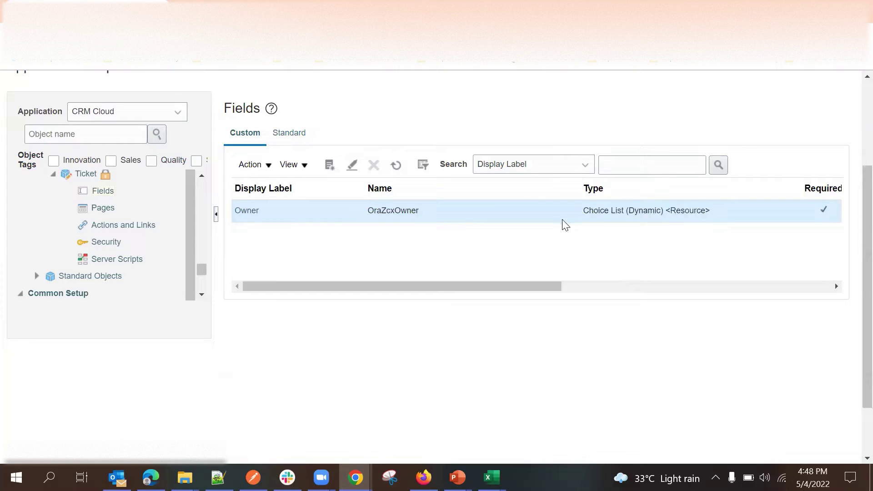
{"action": "triple_click", "coordinate": [621, 210]}
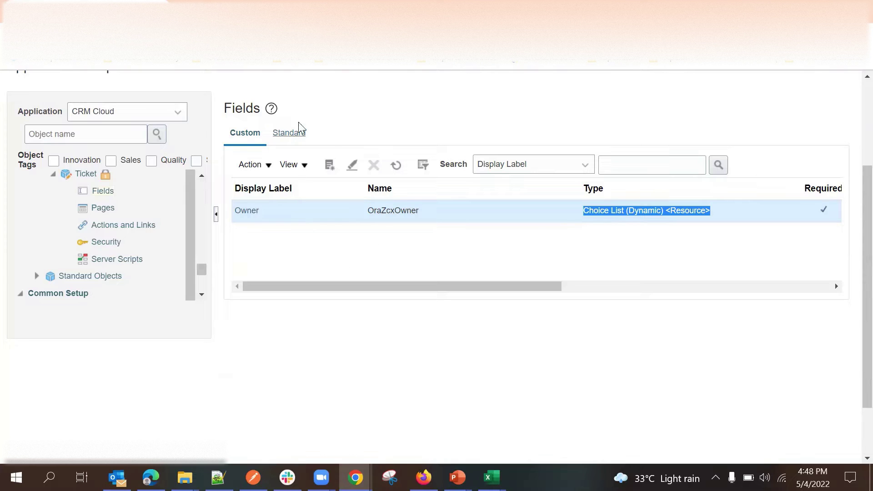
Show the Ticket's standard fields and highlight Record ID's name Id and type Number.
{"action": "left_click", "coordinate": [290, 139]}
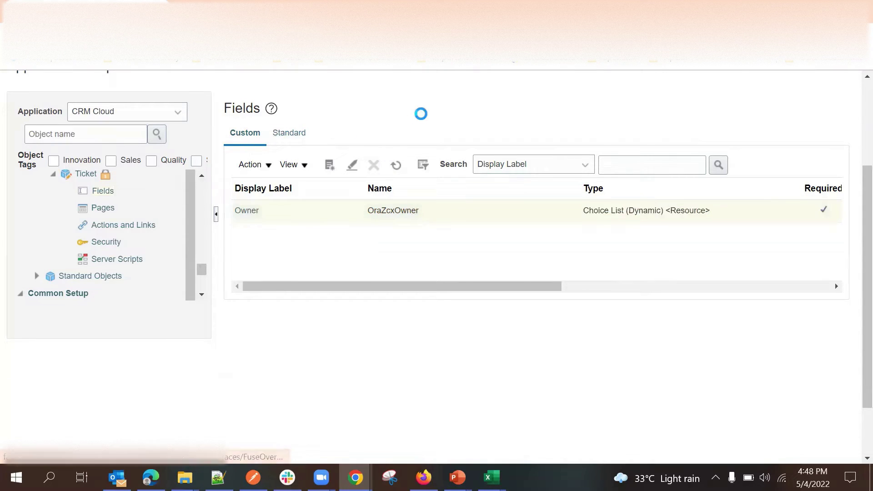
{"action": "scroll", "coordinate": [502, 199], "scroll_direction": "down", "scroll_amount": 2}
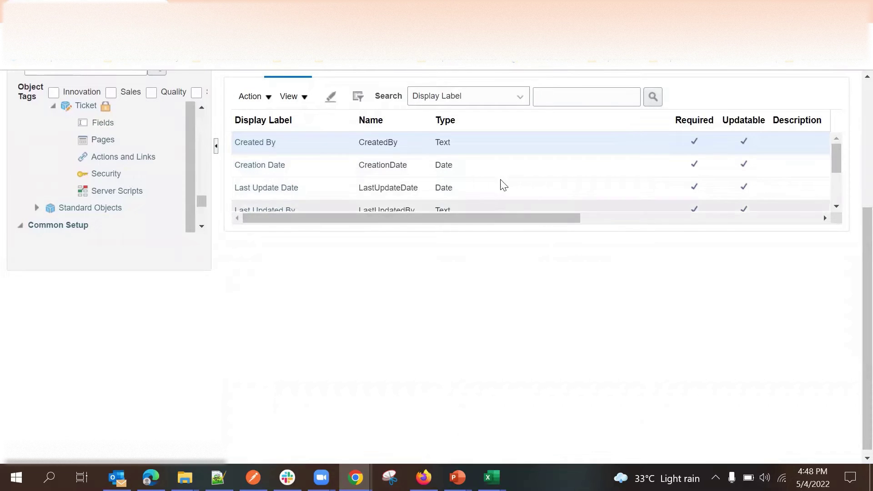
{"action": "scroll", "coordinate": [600, 236], "scroll_direction": "up", "scroll_amount": 4}
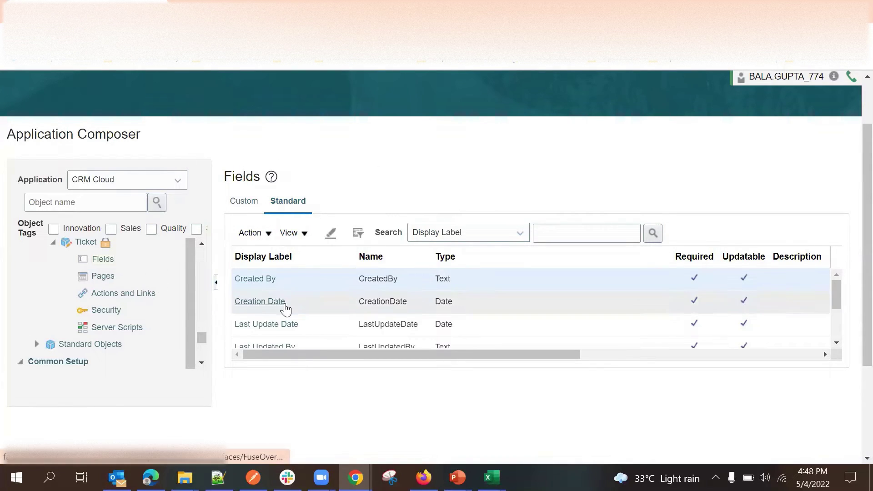
{"action": "scroll", "coordinate": [288, 304], "scroll_direction": "down", "scroll_amount": 5}
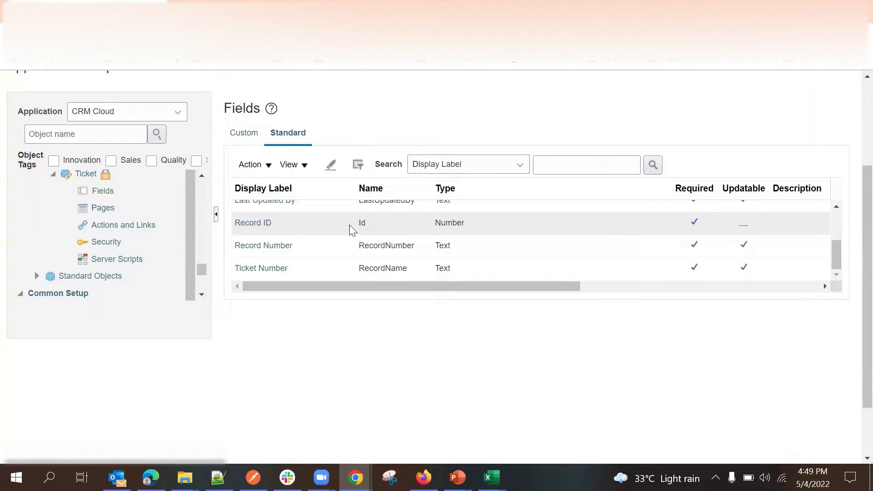
{"action": "double_click", "coordinate": [361, 223]}
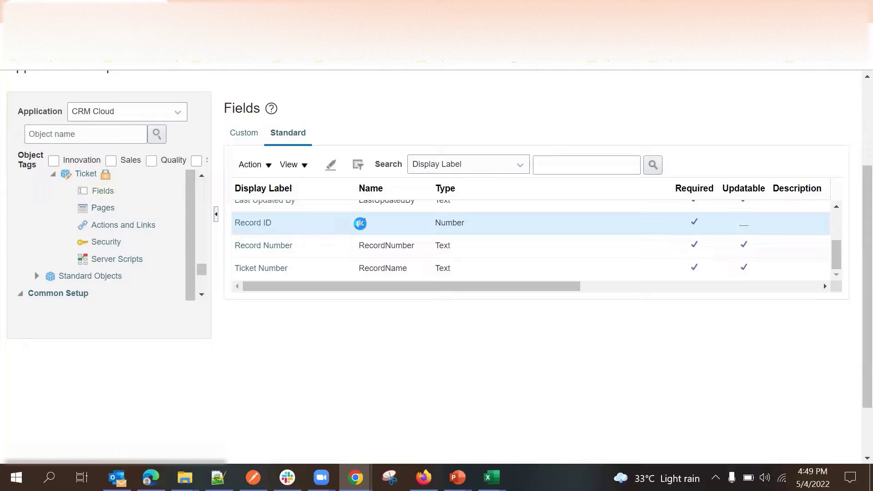
{"action": "double_click", "coordinate": [445, 223]}
{"action": "double_click", "coordinate": [361, 222]}
Select the Record Number and Ticket Number (RecordName) standard fields, highlighting their names.
{"action": "left_click", "coordinate": [391, 268]}
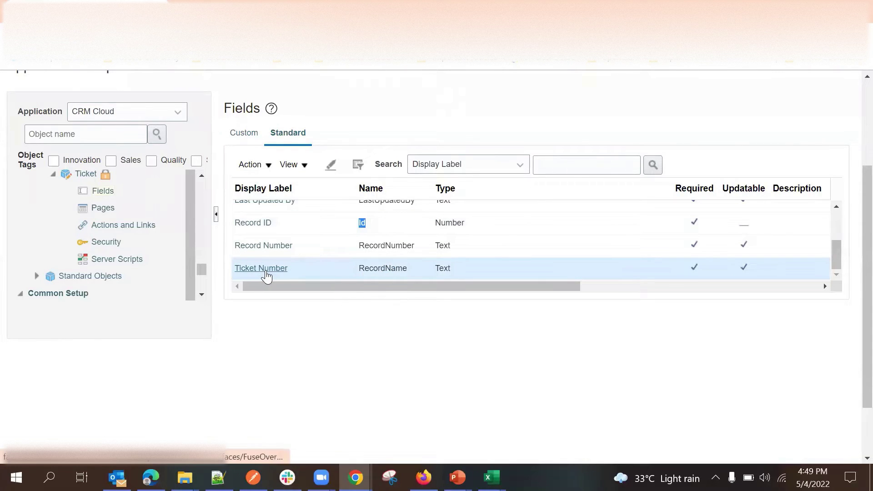
{"action": "left_click", "coordinate": [391, 244]}
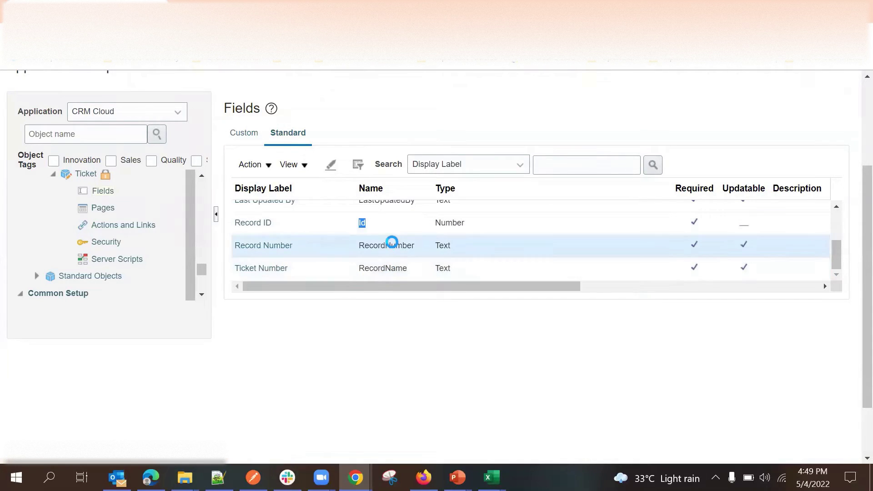
{"action": "double_click", "coordinate": [391, 244]}
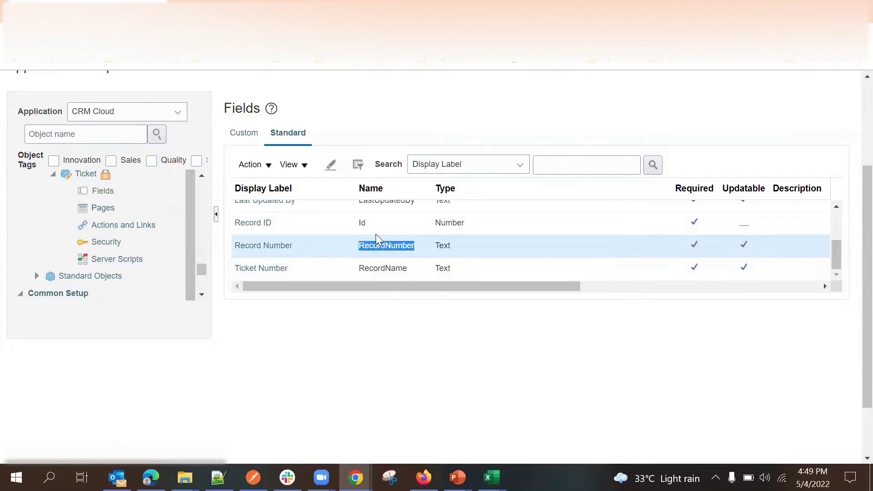
{"action": "left_click", "coordinate": [377, 271]}
{"action": "left_click", "coordinate": [391, 302]}
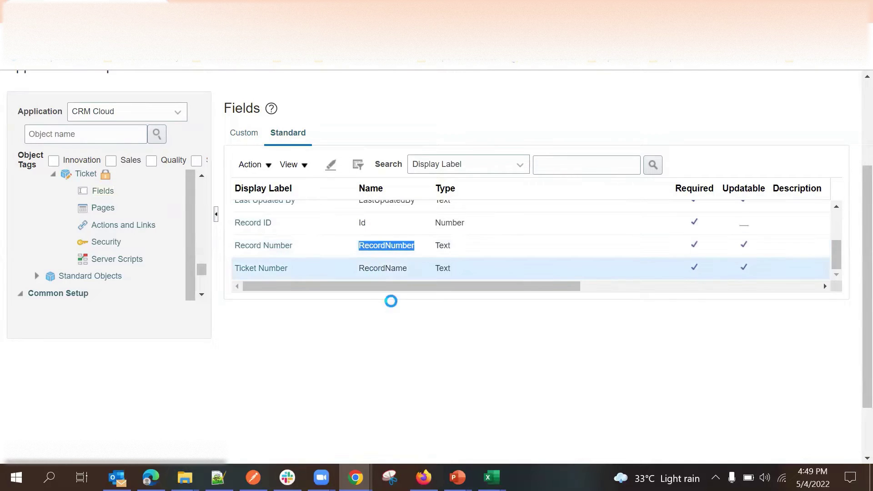
{"action": "double_click", "coordinate": [386, 267]}
{"action": "left_click", "coordinate": [392, 313]}
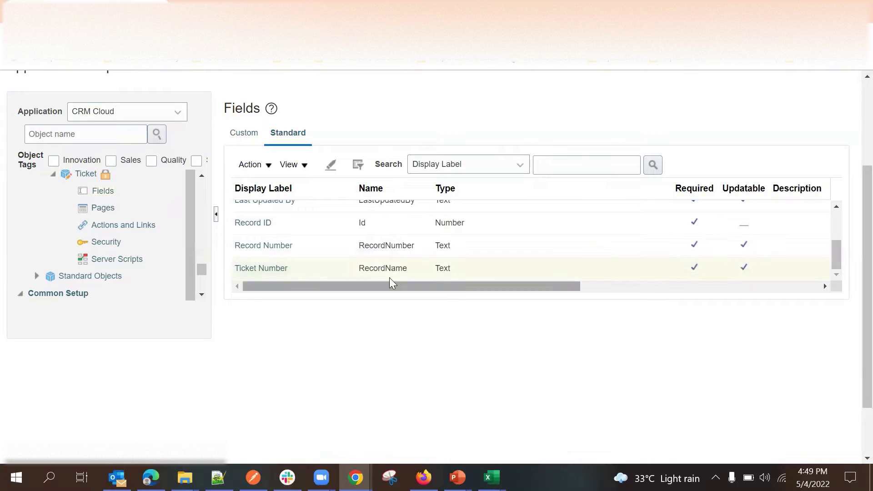
{"action": "left_click", "coordinate": [391, 271]}
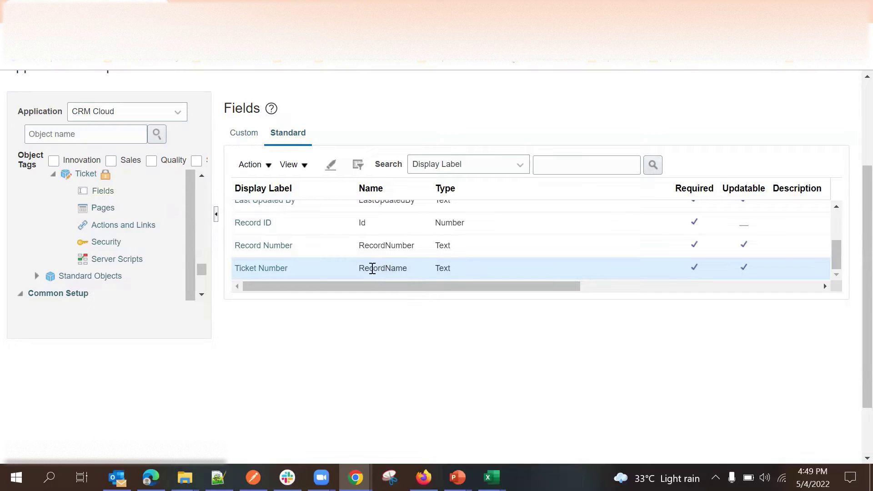
{"action": "scroll", "coordinate": [359, 248], "scroll_direction": "up", "scroll_amount": 5}
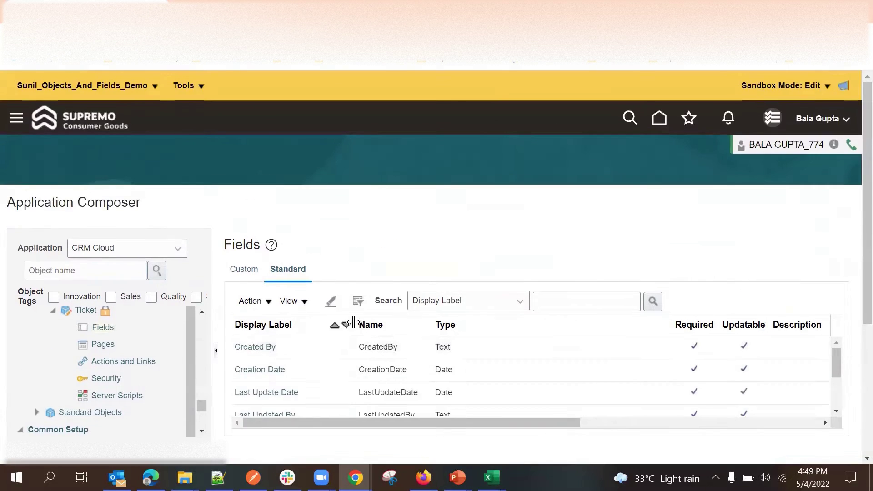
{"action": "scroll", "coordinate": [354, 318], "scroll_direction": "down", "scroll_amount": 5}
{"action": "scroll", "coordinate": [355, 312], "scroll_direction": "up", "scroll_amount": 3}
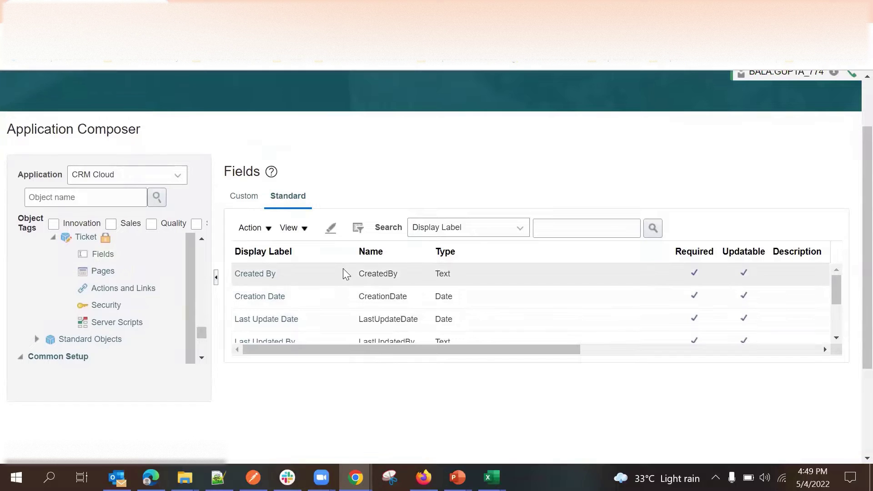
{"action": "scroll", "coordinate": [344, 293], "scroll_direction": "down", "scroll_amount": 5}
{"action": "scroll", "coordinate": [345, 181], "scroll_direction": "up", "scroll_amount": 5}
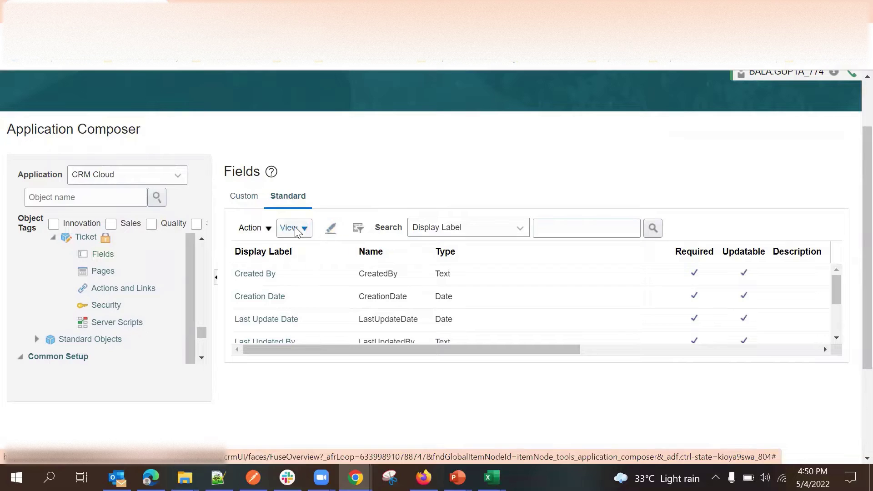
Open the standard fields' Action menu and dismiss it without choosing anything.
{"action": "left_click", "coordinate": [256, 228]}
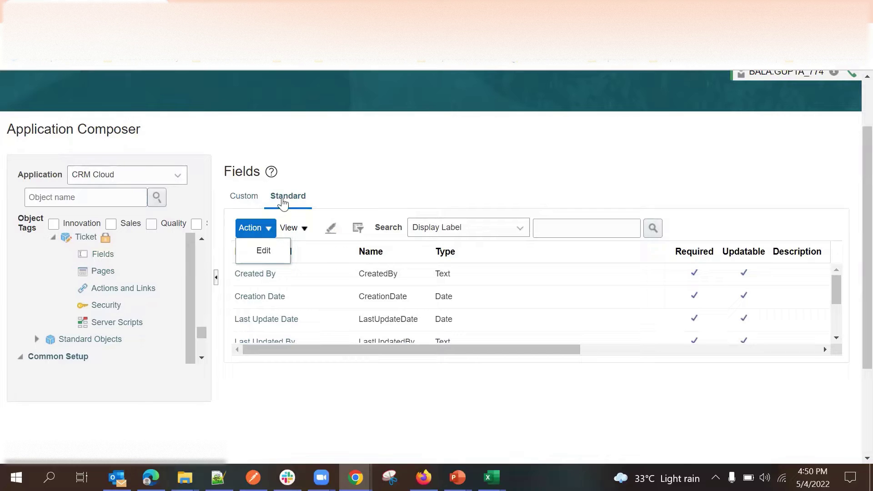
{"action": "left_click", "coordinate": [391, 177]}
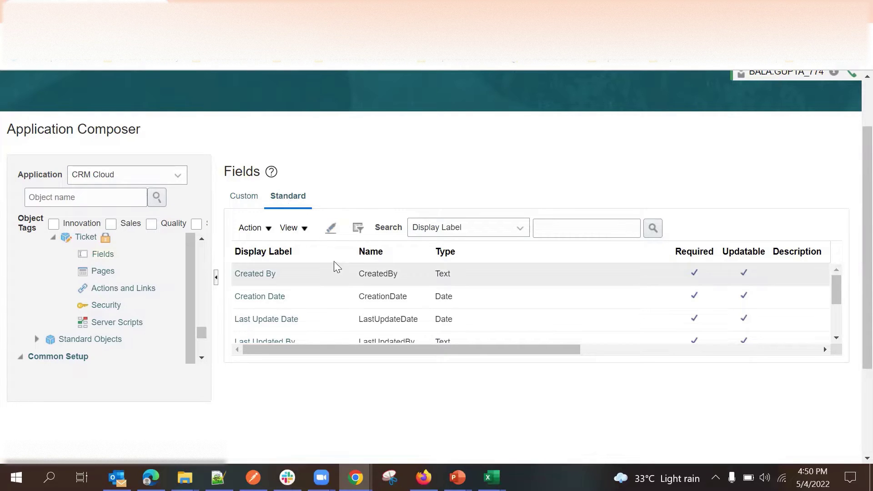
{"action": "scroll", "coordinate": [436, 255], "scroll_direction": "down", "scroll_amount": 4}
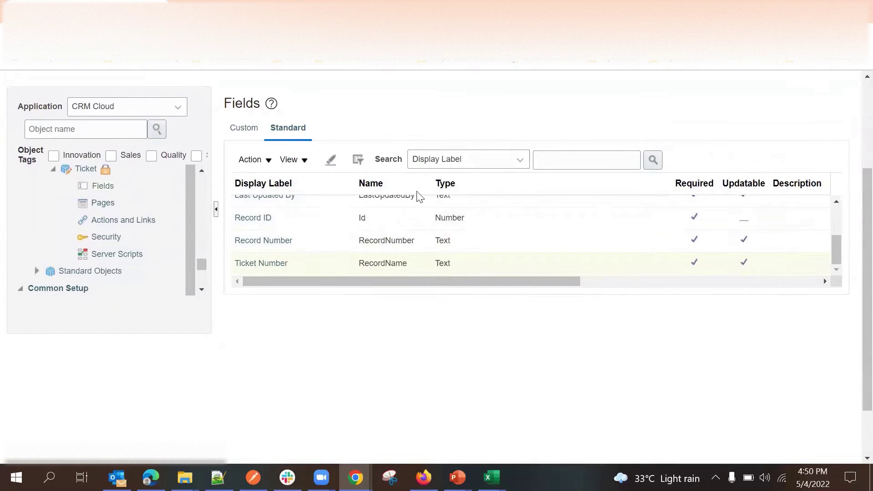
{"action": "scroll", "coordinate": [373, 187], "scroll_direction": "up", "scroll_amount": 1}
{"action": "scroll", "coordinate": [373, 186], "scroll_direction": "up", "scroll_amount": 2}
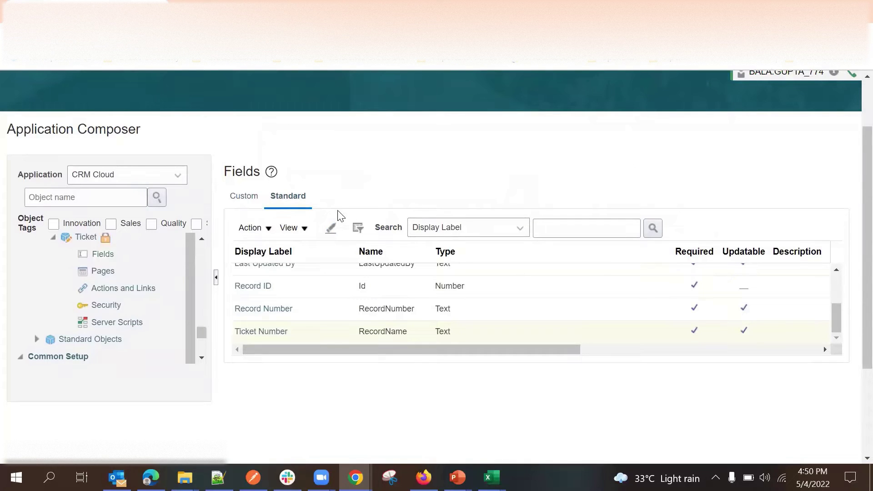
From the Ticket's Custom fields tab, create a new custom field of type Text.
{"action": "left_click", "coordinate": [241, 199]}
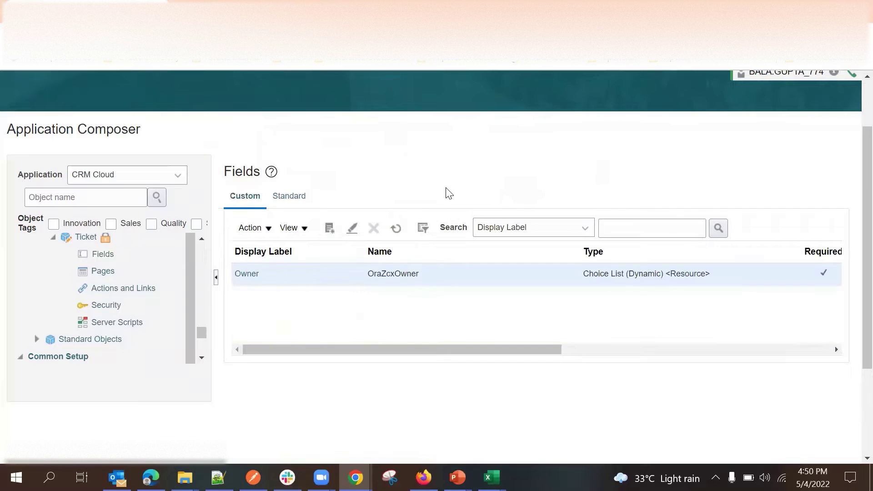
{"action": "left_click", "coordinate": [330, 228]}
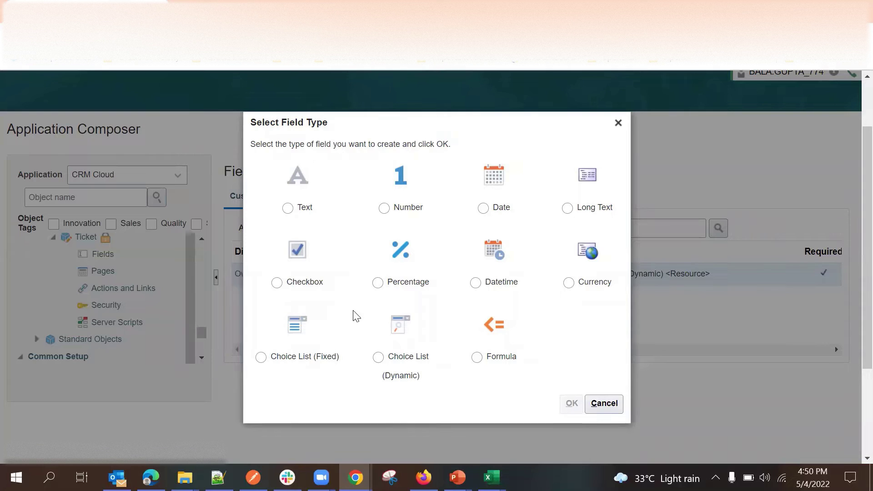
{"action": "left_click", "coordinate": [288, 207]}
{"action": "left_click", "coordinate": [571, 406]}
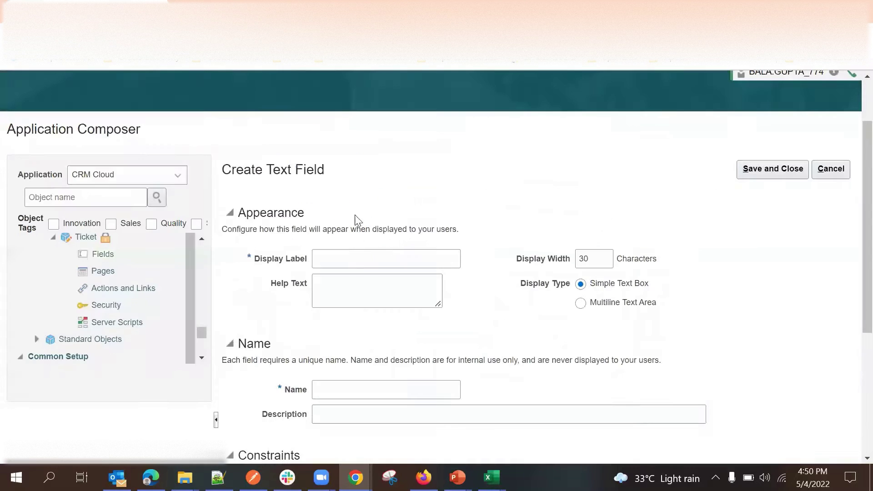
Give the text field display label 'Passenger Name' (name PassengerName) and save it.
{"action": "left_click", "coordinate": [363, 259]}
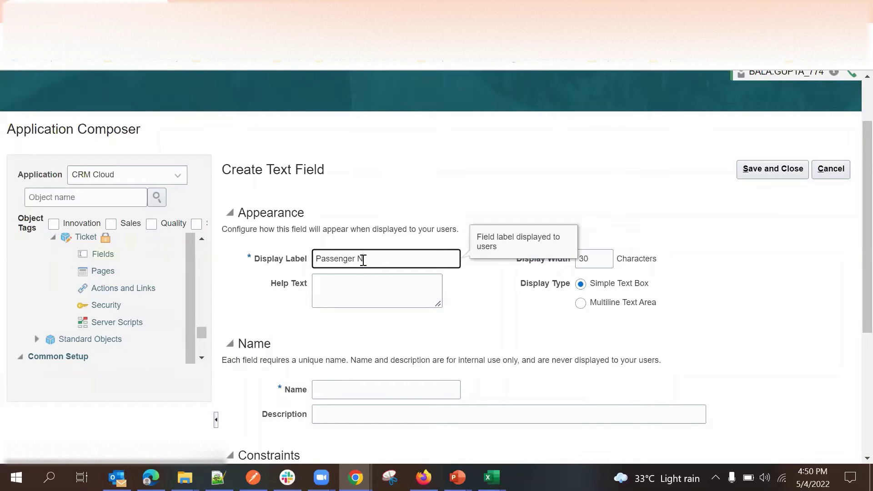
{"action": "left_click", "coordinate": [490, 293]}
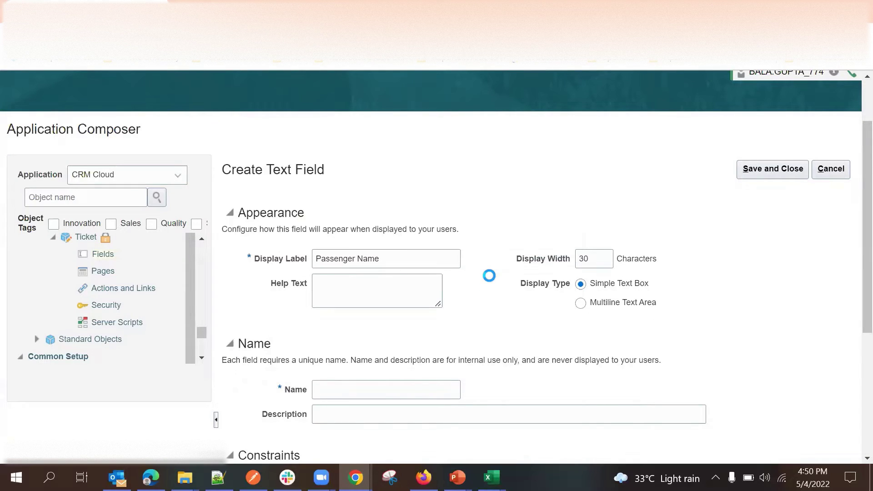
{"action": "scroll", "coordinate": [493, 279], "scroll_direction": "down", "scroll_amount": 1}
{"action": "scroll", "coordinate": [628, 273], "scroll_direction": "down", "scroll_amount": 2}
{"action": "scroll", "coordinate": [805, 191], "scroll_direction": "up", "scroll_amount": 3}
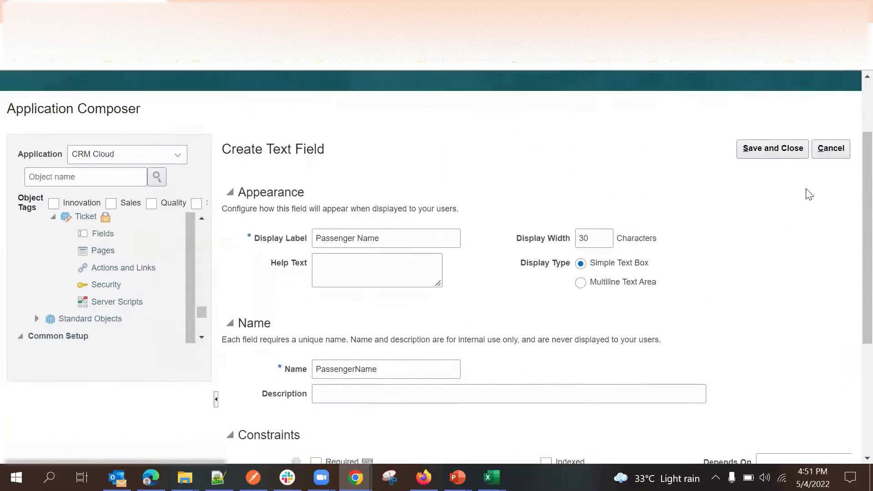
{"action": "left_click", "coordinate": [750, 168]}
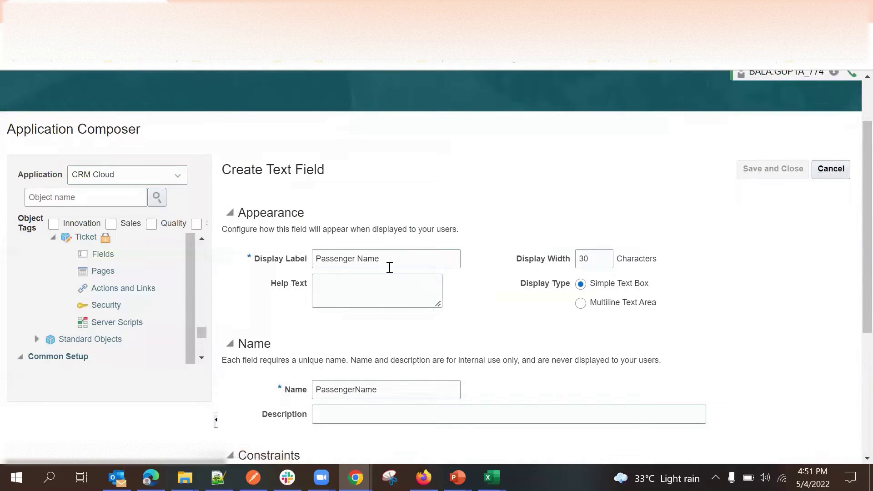
{"action": "scroll", "coordinate": [412, 288], "scroll_direction": "down", "scroll_amount": 3}
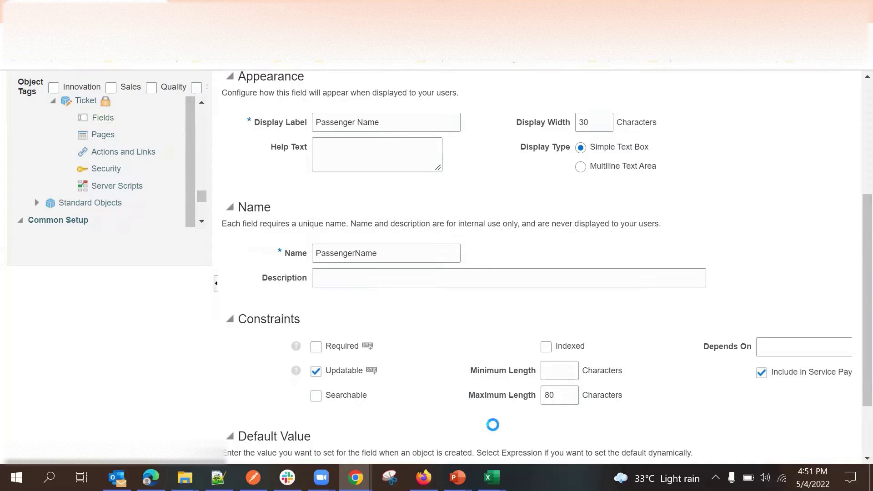
{"action": "scroll", "coordinate": [473, 345], "scroll_direction": "down", "scroll_amount": 2}
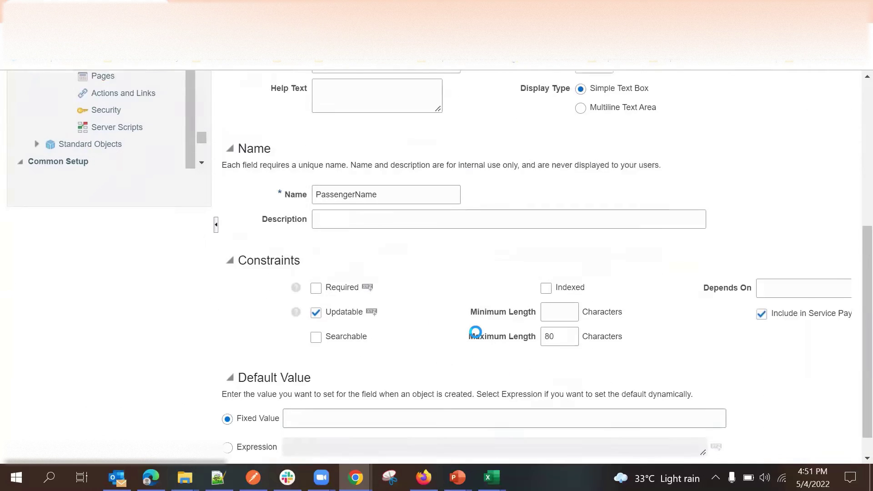
{"action": "scroll", "coordinate": [475, 332], "scroll_direction": "down", "scroll_amount": 1}
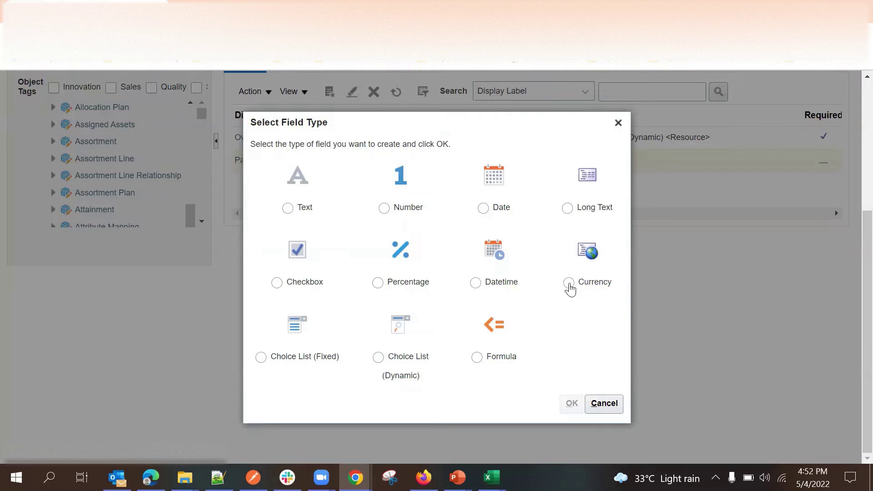
Create a Currency field with display label 'Ticket Price' (name TicketPrice).
{"action": "left_click", "coordinate": [568, 283]}
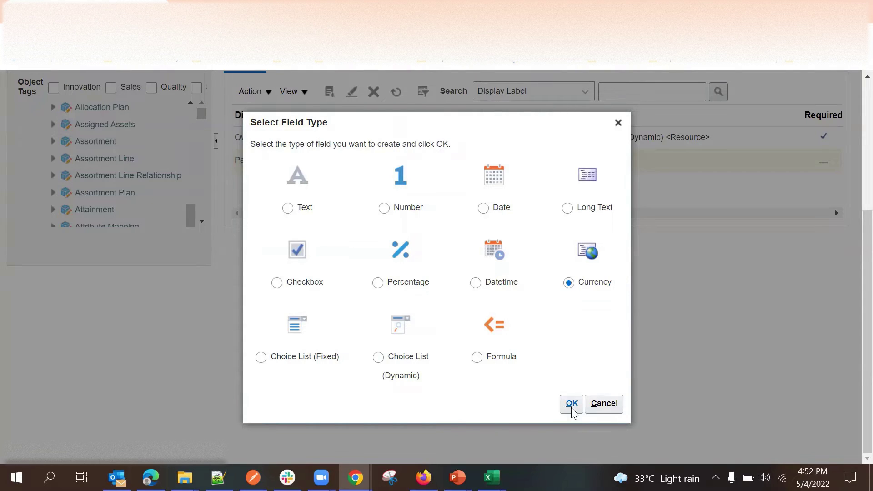
{"action": "left_click", "coordinate": [572, 405]}
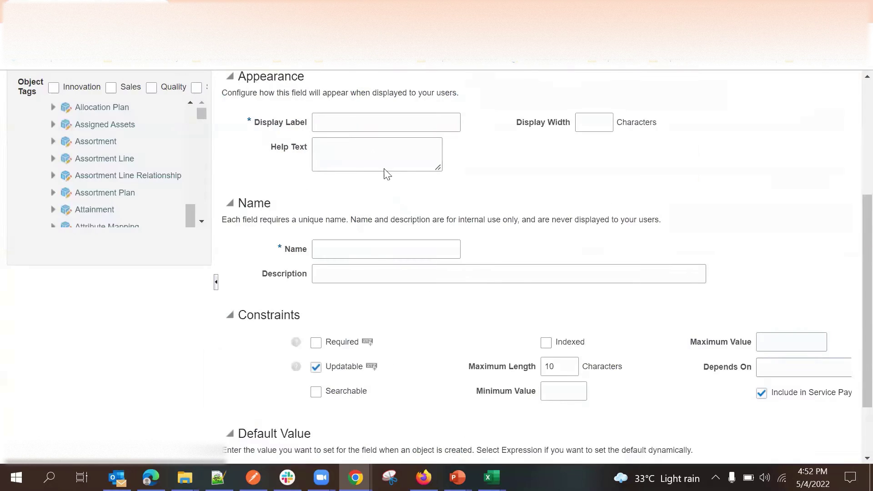
{"action": "left_click", "coordinate": [371, 124]}
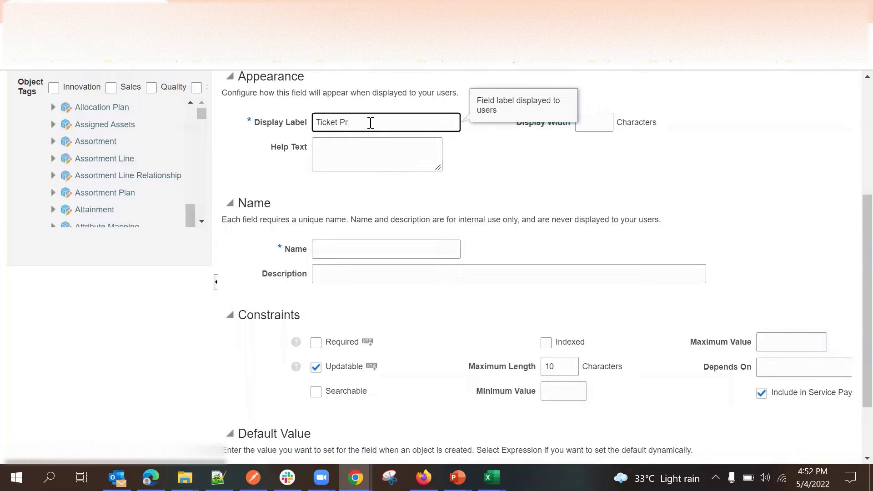
{"action": "left_click", "coordinate": [535, 177]}
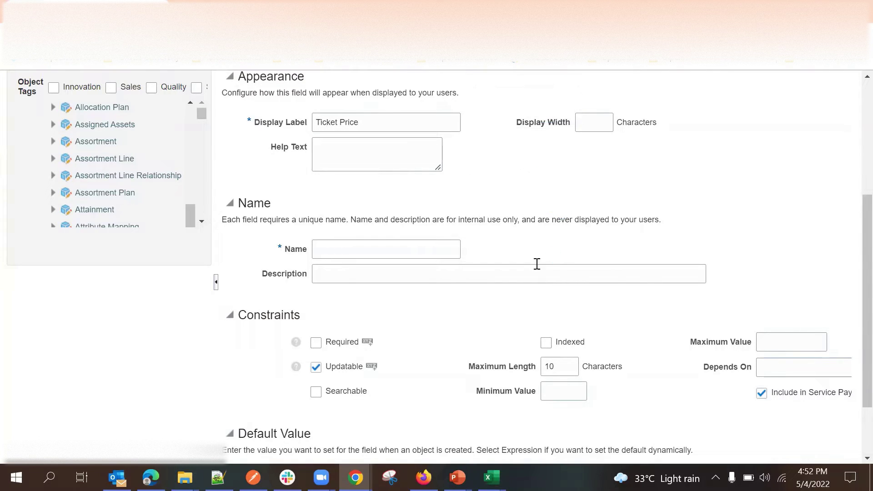
{"action": "scroll", "coordinate": [469, 301], "scroll_direction": "down", "scroll_amount": 2}
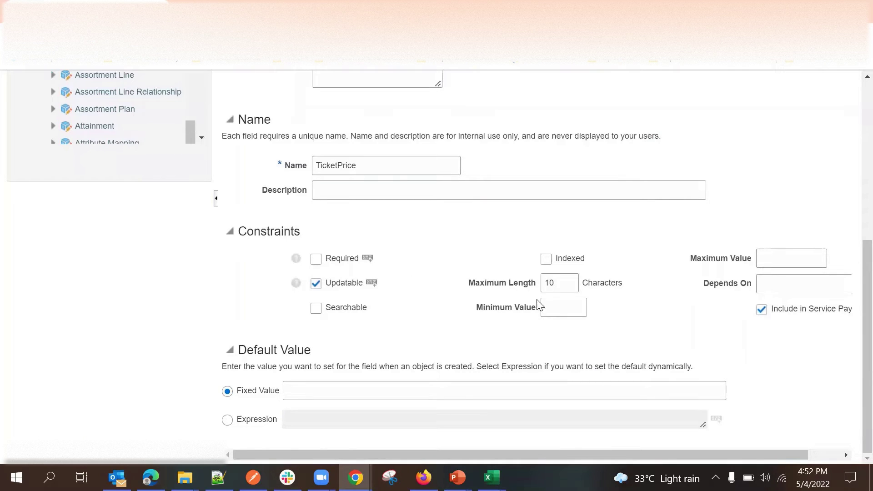
Set the Ticket Price minimum value to 1 and maximum value to 1000000.
{"action": "left_click", "coordinate": [577, 305]}
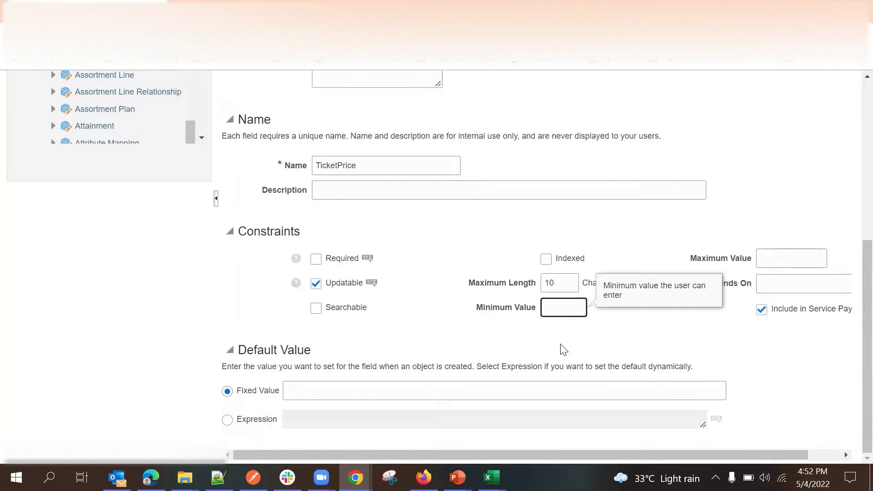
{"action": "left_click", "coordinate": [547, 340]}
{"action": "left_click", "coordinate": [557, 311]}
{"action": "scroll", "coordinate": [387, 226], "scroll_direction": "up", "scroll_amount": 1}
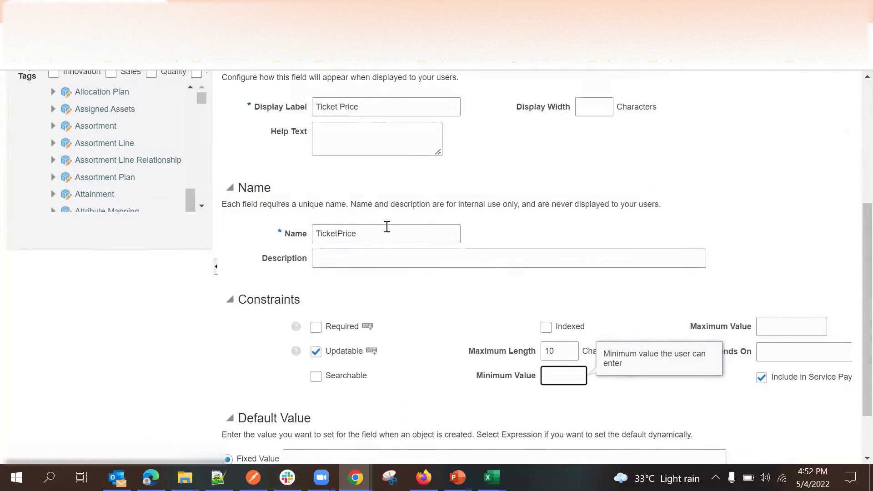
{"action": "scroll", "coordinate": [455, 318], "scroll_direction": "down", "scroll_amount": 1}
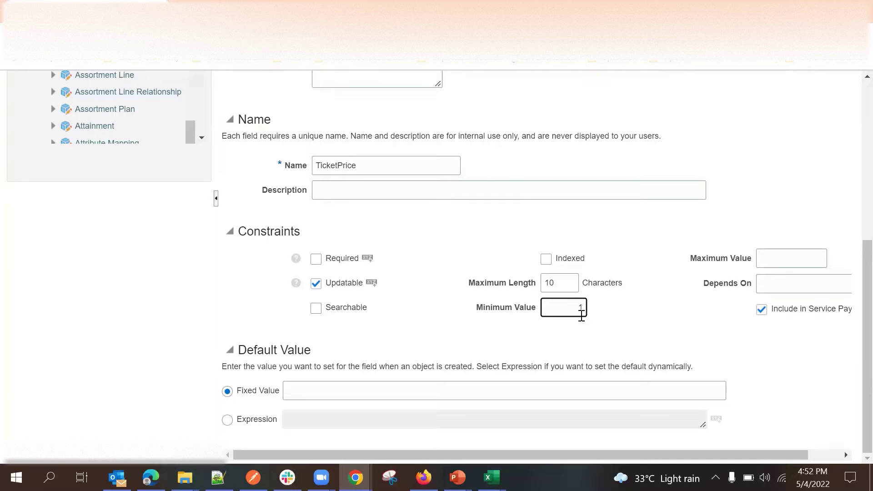
{"action": "left_click", "coordinate": [777, 257]}
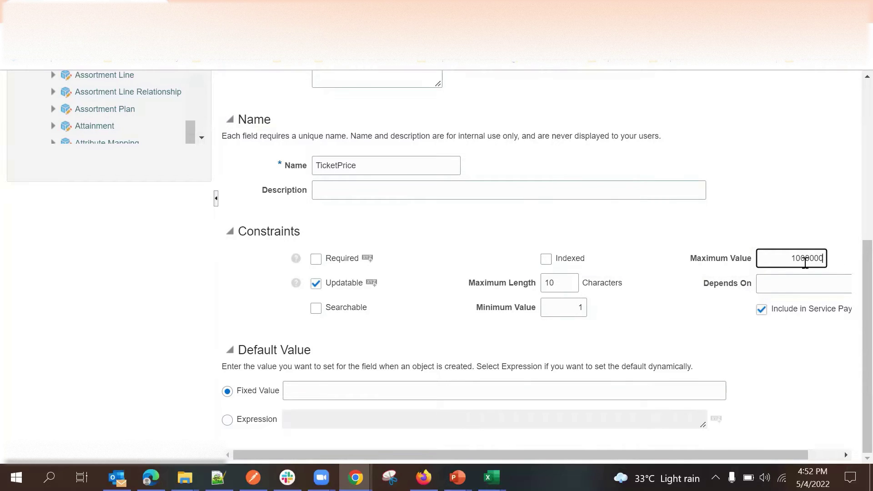
{"action": "left_click", "coordinate": [710, 309]}
{"action": "scroll", "coordinate": [455, 282], "scroll_direction": "up", "scroll_amount": 6}
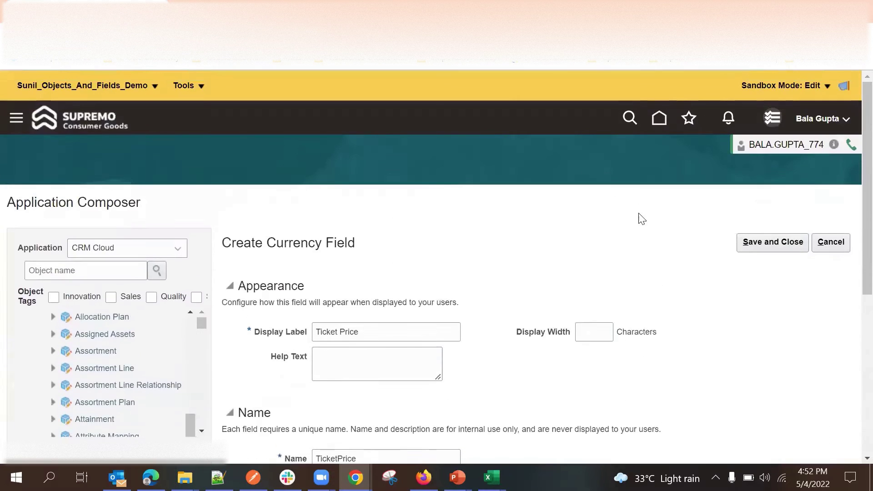
Give Ticket Price a fixed default value of 1 and save and close it.
{"action": "scroll", "coordinate": [757, 207], "scroll_direction": "down", "scroll_amount": 6}
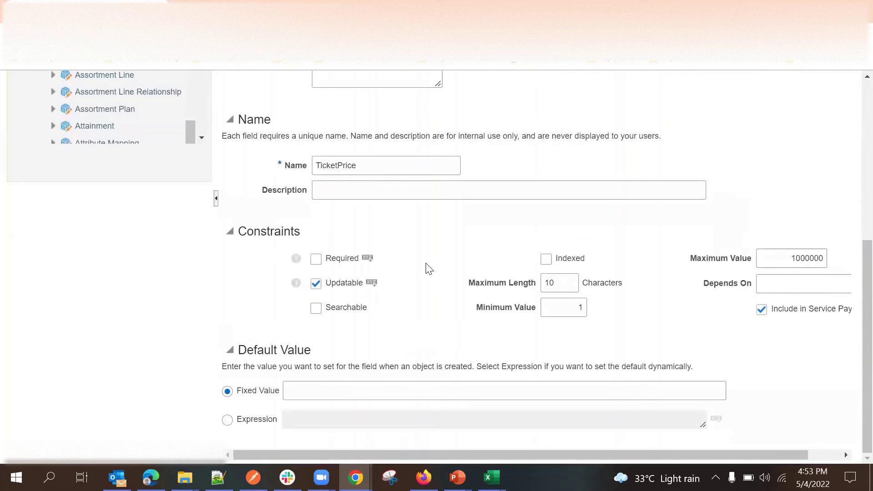
{"action": "scroll", "coordinate": [727, 185], "scroll_direction": "up", "scroll_amount": 4}
{"action": "left_click", "coordinate": [308, 387]}
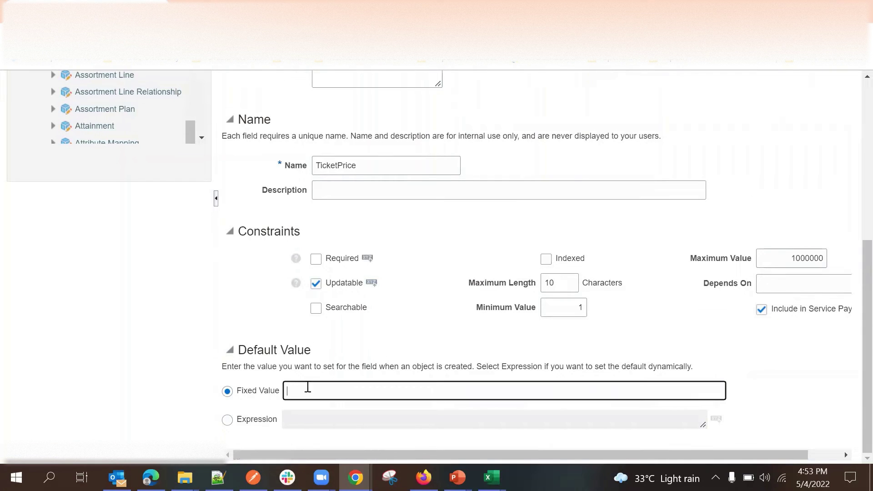
{"action": "left_click", "coordinate": [412, 333]}
{"action": "left_click", "coordinate": [346, 385]}
{"action": "left_click", "coordinate": [436, 344]}
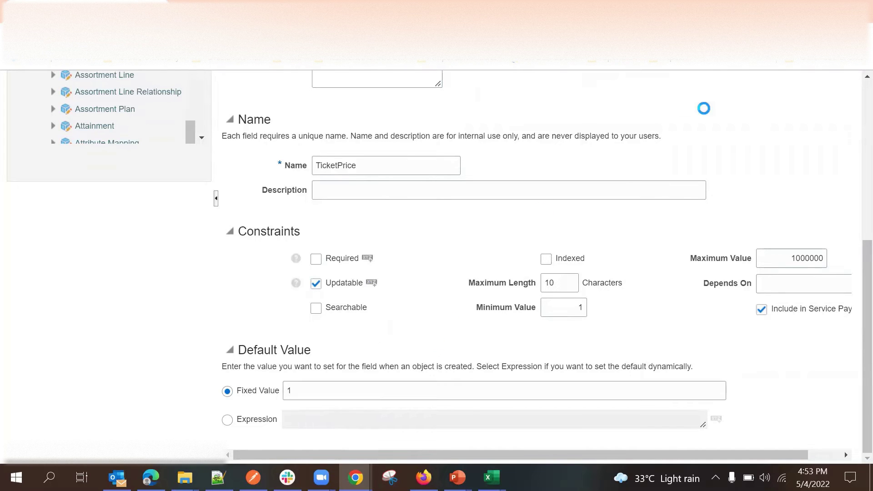
{"action": "scroll", "coordinate": [728, 145], "scroll_direction": "up", "scroll_amount": 5}
{"action": "left_click", "coordinate": [779, 225]}
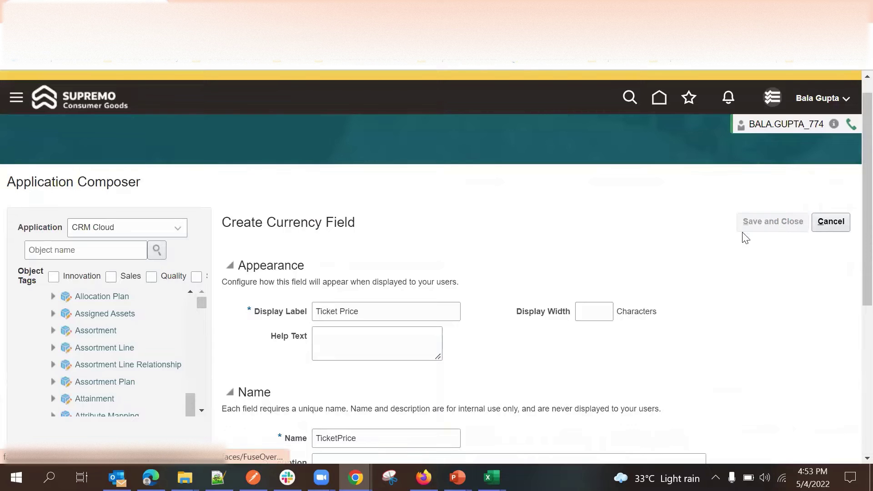
Create another custom field on Ticket with type Number.
{"action": "scroll", "coordinate": [491, 200], "scroll_direction": "down", "scroll_amount": 3}
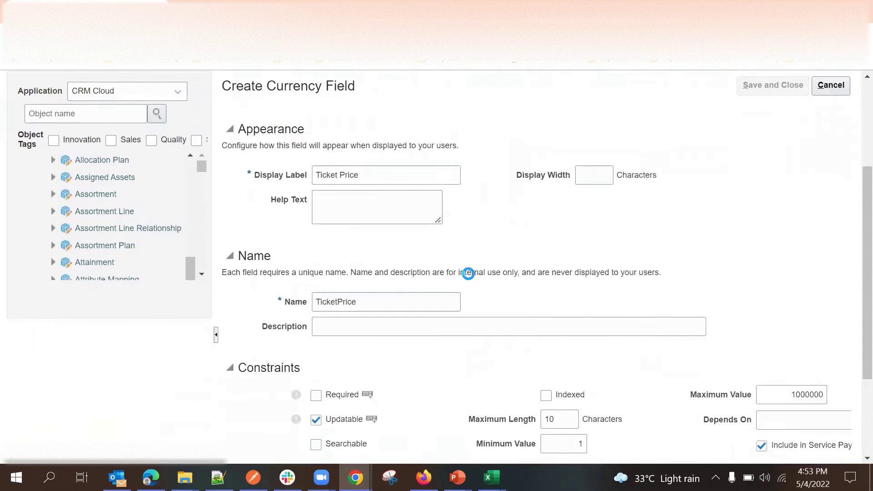
{"action": "scroll", "coordinate": [505, 254], "scroll_direction": "down", "scroll_amount": 3}
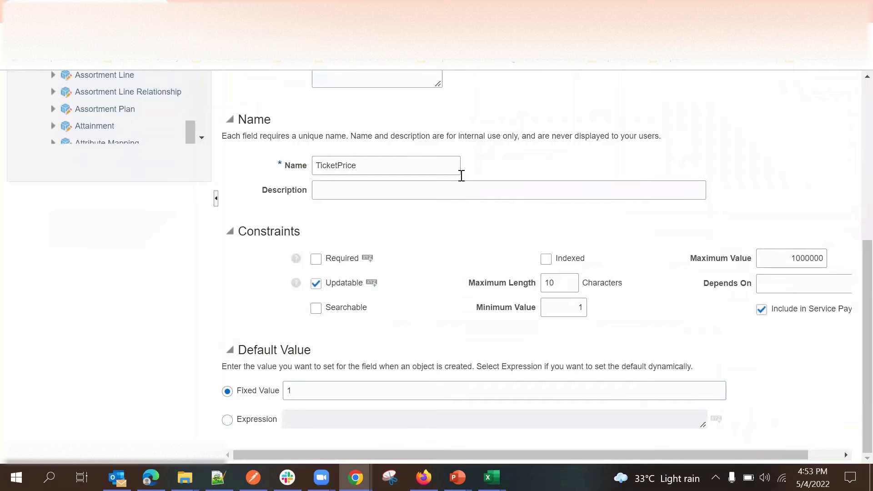
{"action": "scroll", "coordinate": [471, 194], "scroll_direction": "up", "scroll_amount": 2}
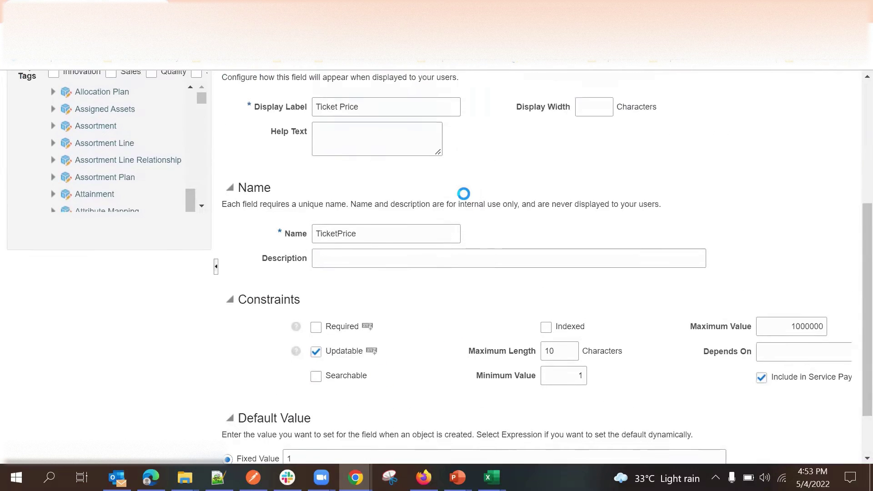
{"action": "scroll", "coordinate": [396, 189], "scroll_direction": "up", "scroll_amount": 2}
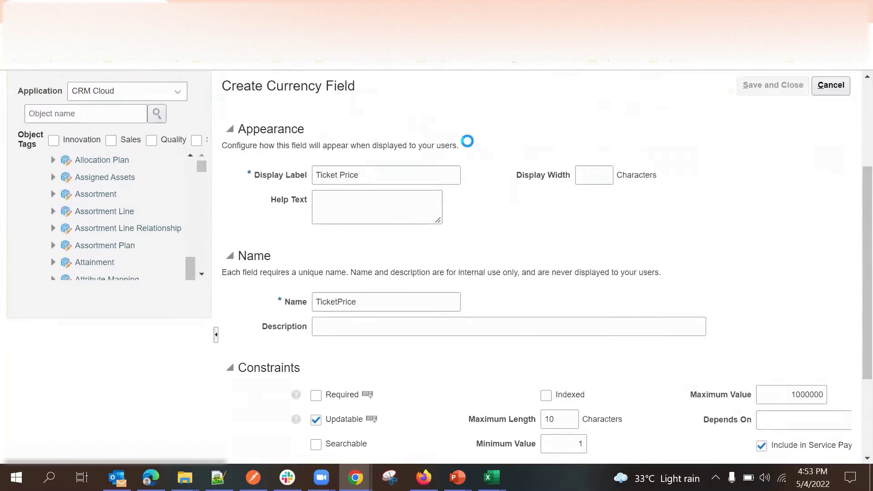
{"action": "scroll", "coordinate": [507, 218], "scroll_direction": "down", "scroll_amount": 2}
{"action": "scroll", "coordinate": [481, 247], "scroll_direction": "down", "scroll_amount": 2}
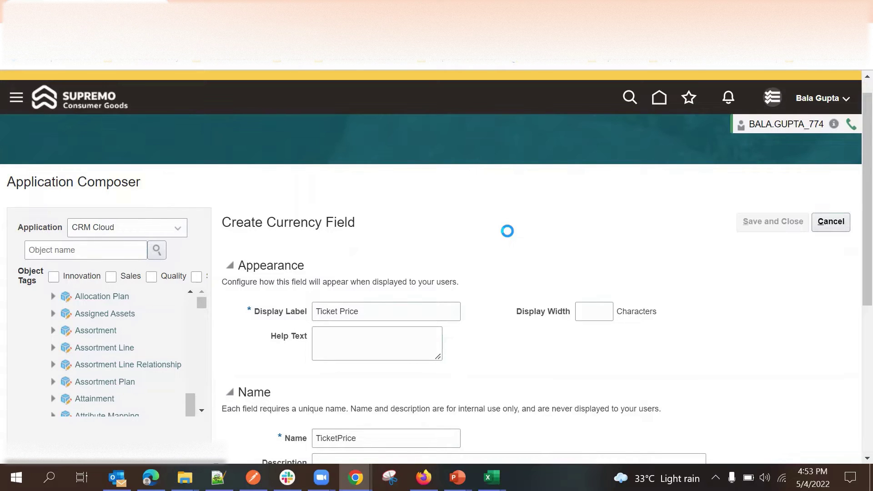
{"action": "scroll", "coordinate": [523, 312], "scroll_direction": "down", "scroll_amount": 3}
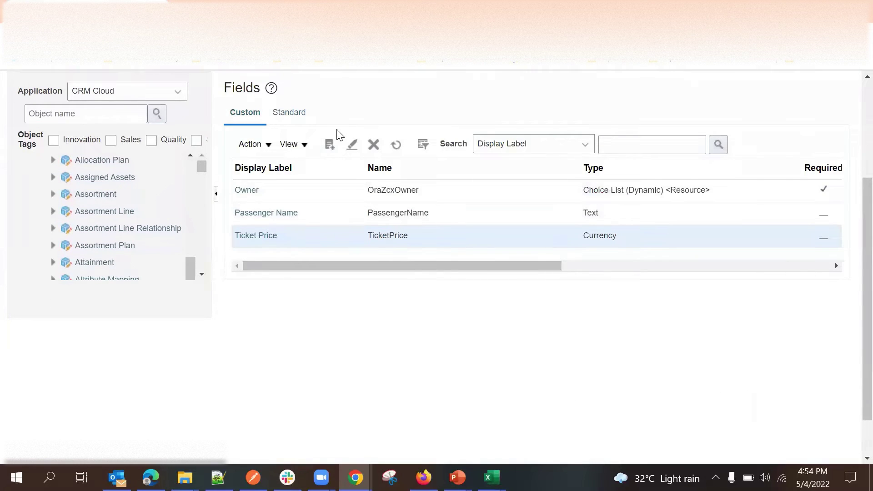
{"action": "left_click", "coordinate": [330, 144]}
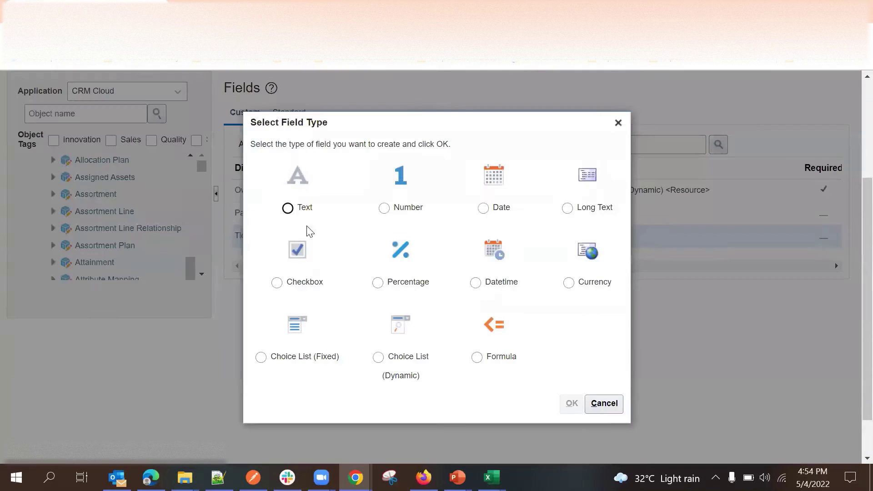
{"action": "left_click", "coordinate": [394, 210]}
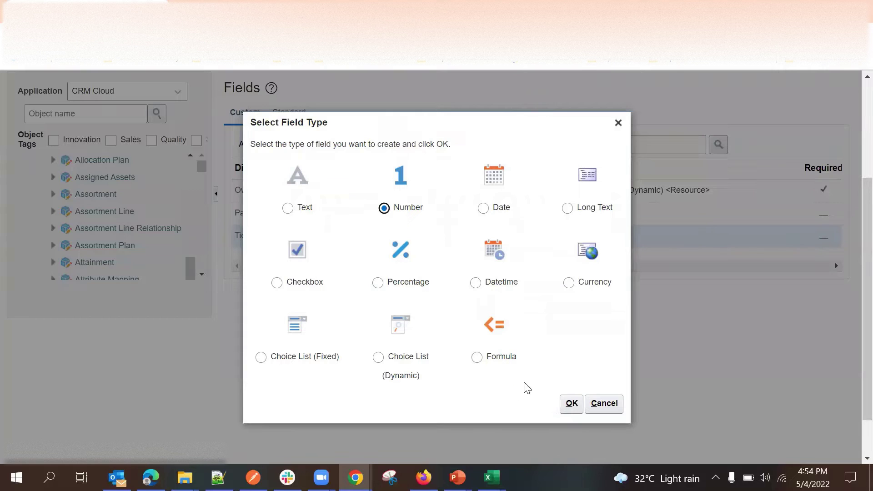
{"action": "left_click", "coordinate": [571, 403]}
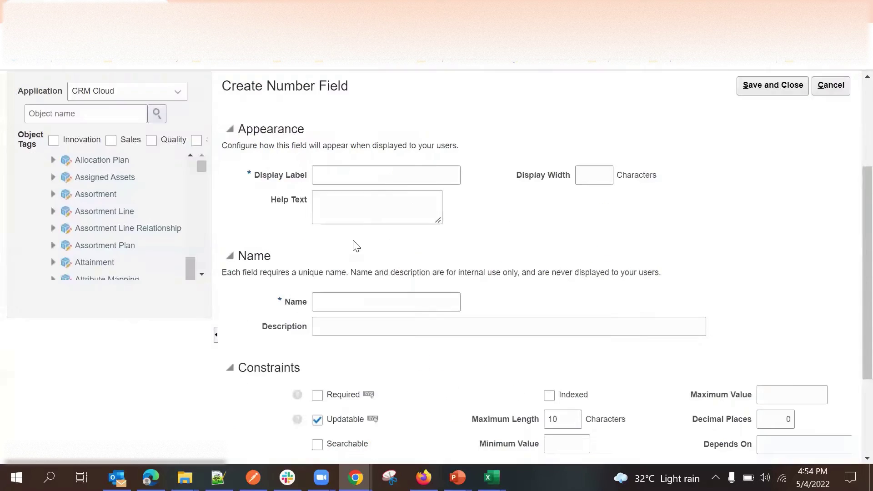
Correct the number field's display label to 'No of Tickets' with a lowercase 'o'.
{"action": "left_click", "coordinate": [346, 175]}
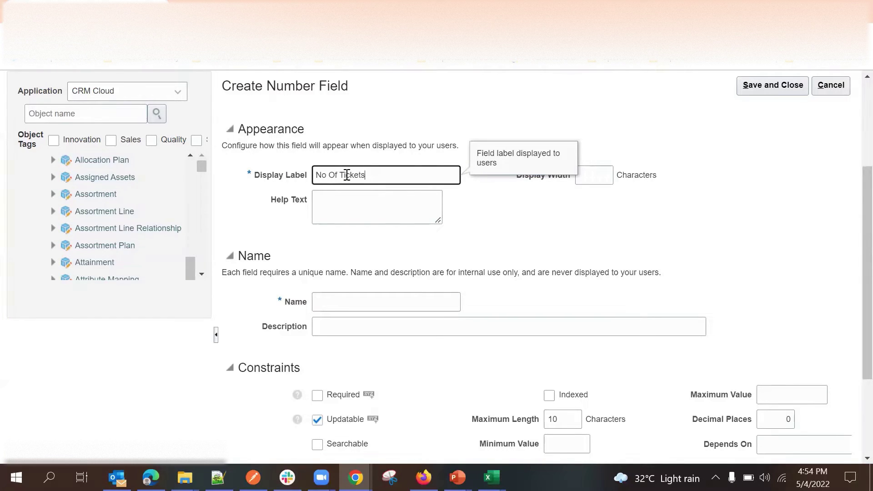
{"action": "left_click", "coordinate": [677, 253]}
{"action": "scroll", "coordinate": [723, 244], "scroll_direction": "down", "scroll_amount": 3}
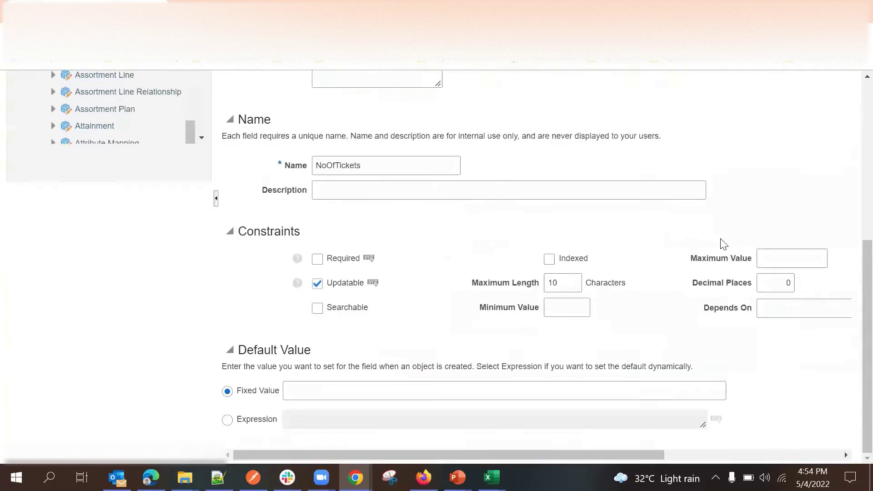
{"action": "scroll", "coordinate": [723, 235], "scroll_direction": "up", "scroll_amount": 5}
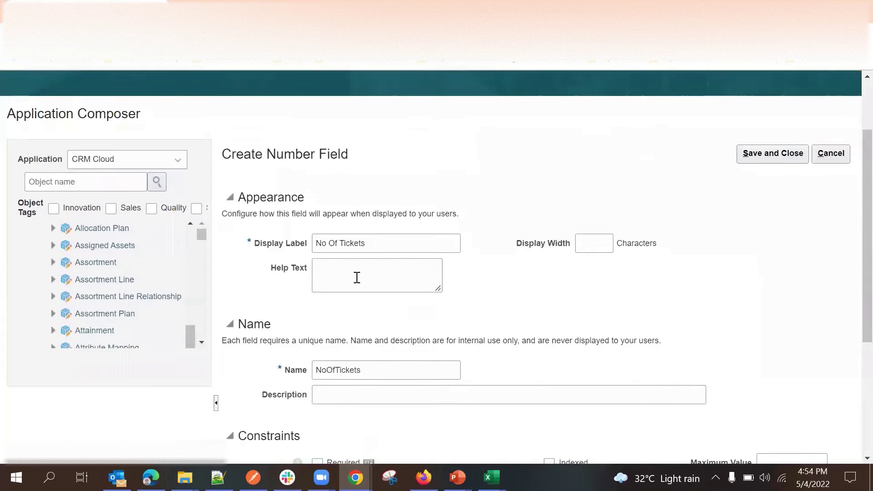
{"action": "left_click", "coordinate": [335, 245]}
{"action": "key", "text": "BackSpace"}
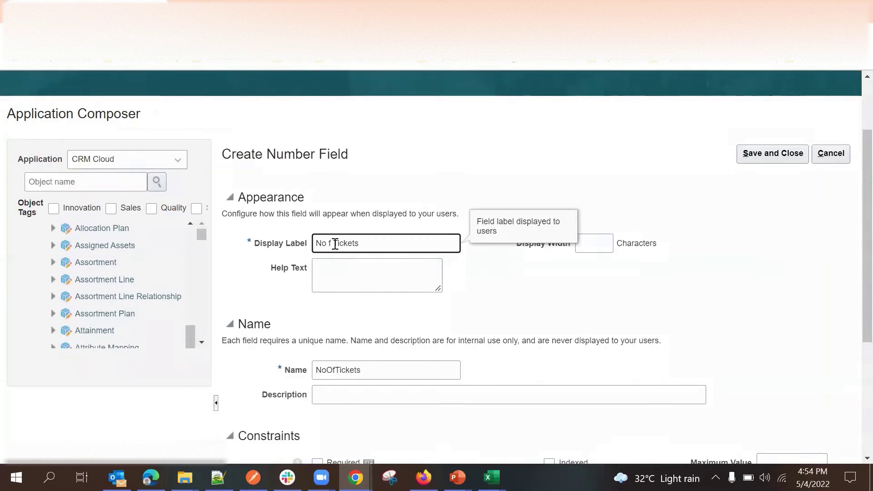
{"action": "type", "text": "o"}
{"action": "left_click", "coordinate": [503, 308]}
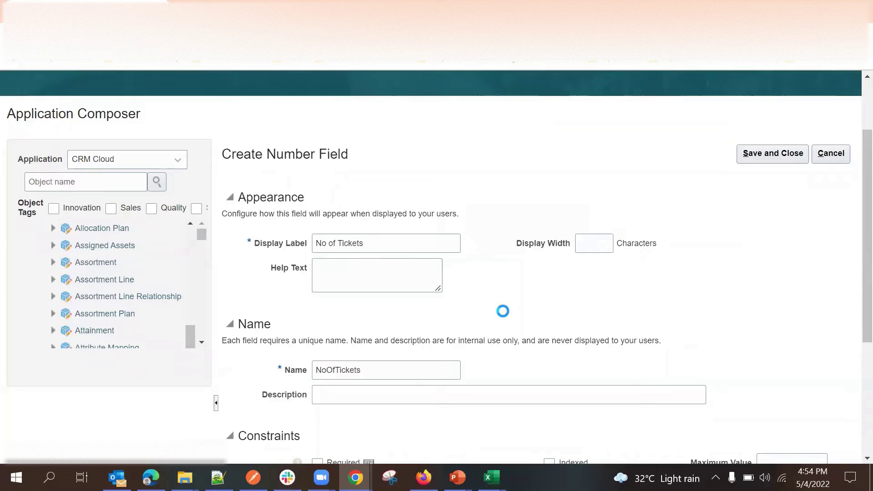
Confirm the field name NoofTickets and save the number field.
{"action": "left_click", "coordinate": [332, 369]}
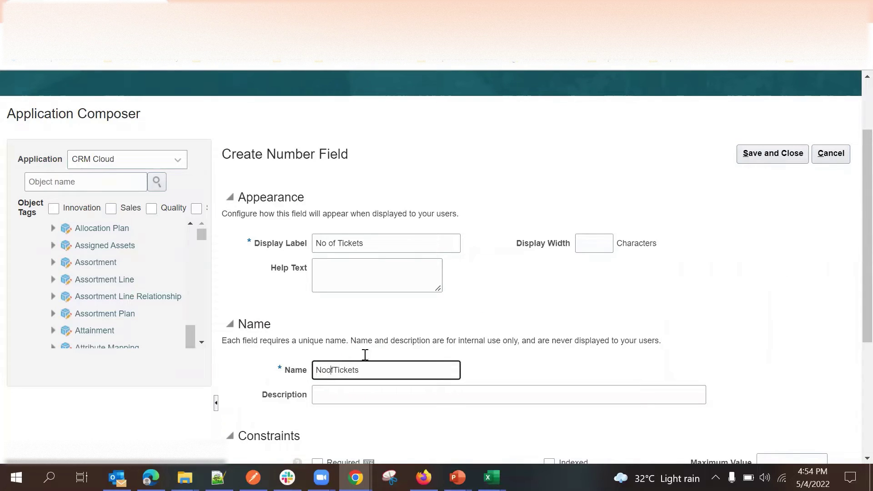
{"action": "left_click", "coordinate": [576, 327]}
{"action": "left_click", "coordinate": [772, 154]}
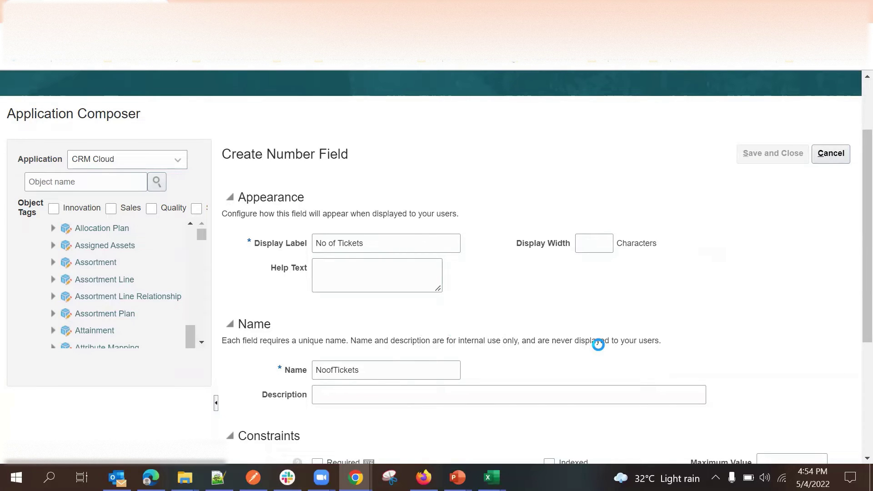
{"action": "scroll", "coordinate": [597, 344], "scroll_direction": "down", "scroll_amount": 5}
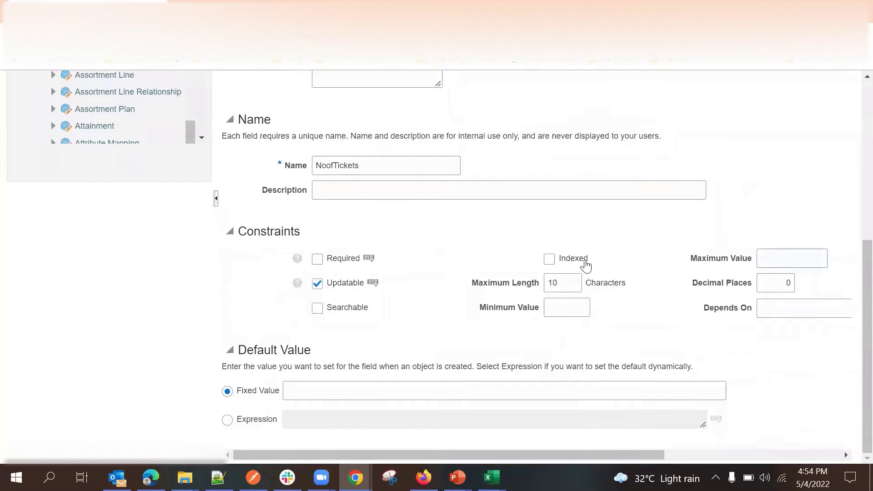
{"action": "scroll", "coordinate": [616, 257], "scroll_direction": "up", "scroll_amount": 3}
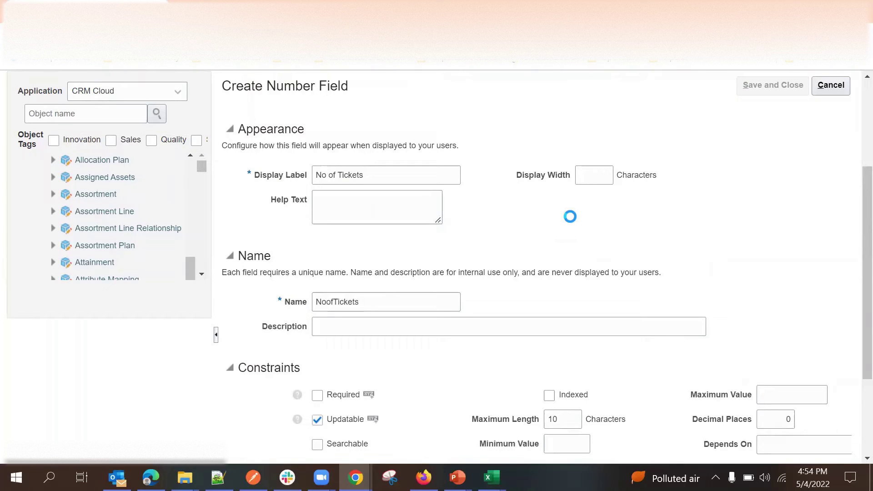
{"action": "scroll", "coordinate": [569, 217], "scroll_direction": "down", "scroll_amount": 1}
{"action": "scroll", "coordinate": [569, 217], "scroll_direction": "down", "scroll_amount": 3}
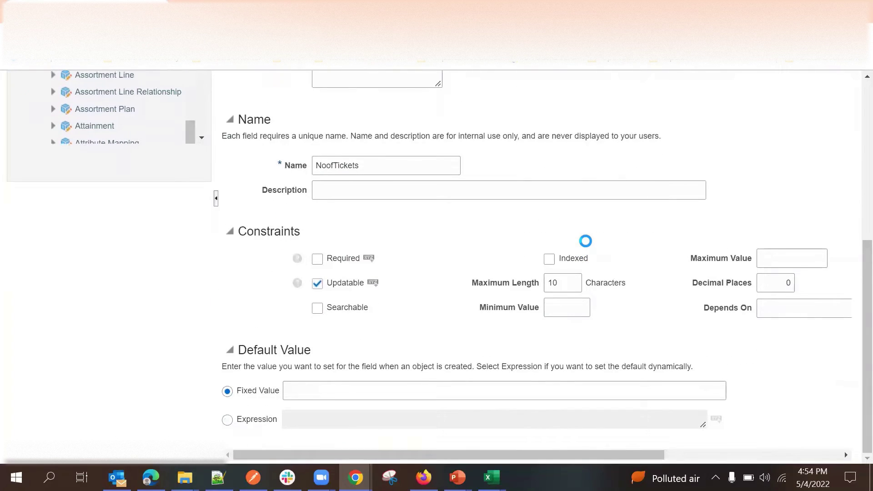
{"action": "scroll", "coordinate": [590, 220], "scroll_direction": "up", "scroll_amount": 6}
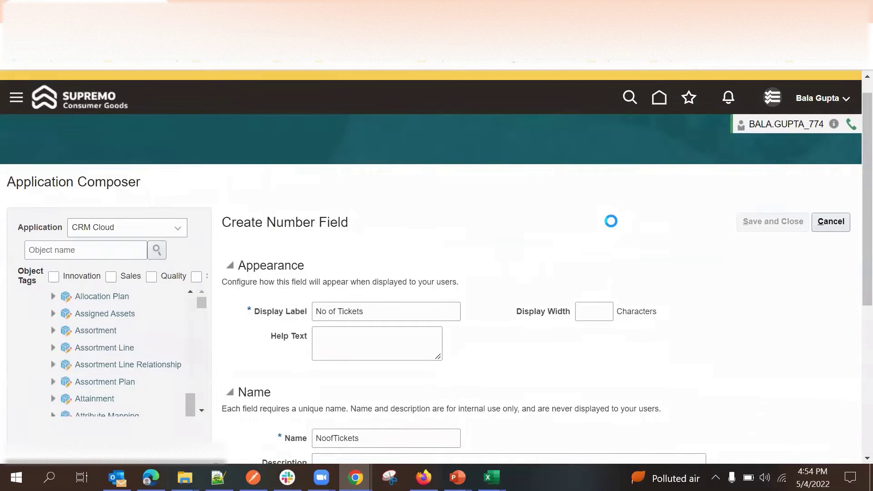
{"action": "scroll", "coordinate": [607, 227], "scroll_direction": "down", "scroll_amount": 3}
{"action": "scroll", "coordinate": [347, 332], "scroll_direction": "up", "scroll_amount": 5}
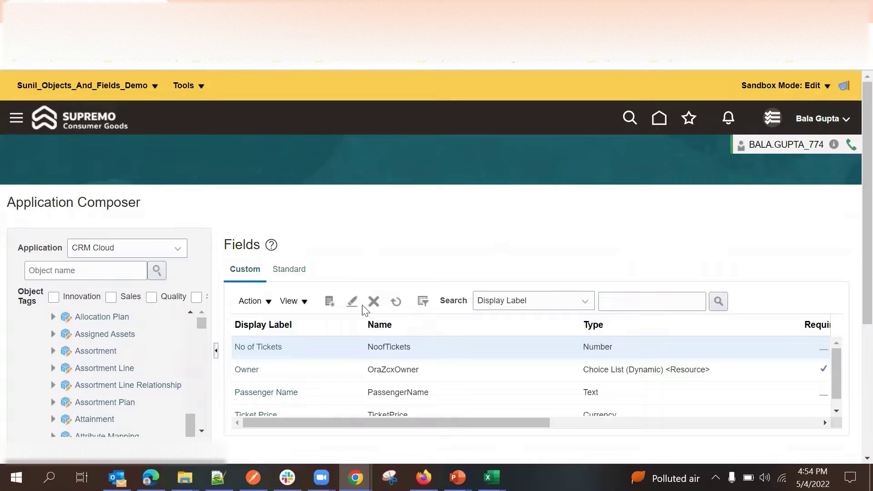
Scroll the Custom fields list to confirm No of Tickets, Owner, Passenger Name and Ticket Price.
{"action": "scroll", "coordinate": [433, 261], "scroll_direction": "down", "scroll_amount": 2}
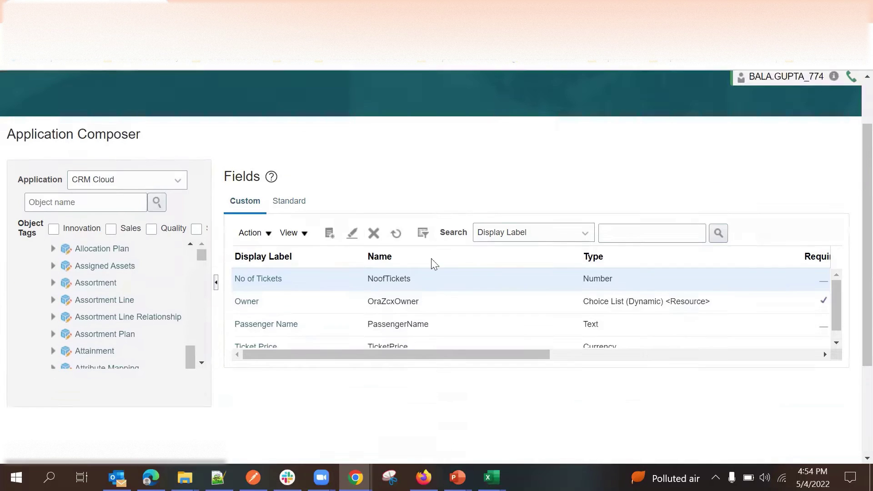
{"action": "scroll", "coordinate": [401, 341], "scroll_direction": "down", "scroll_amount": 2}
{"action": "scroll", "coordinate": [410, 253], "scroll_direction": "up", "scroll_amount": 3}
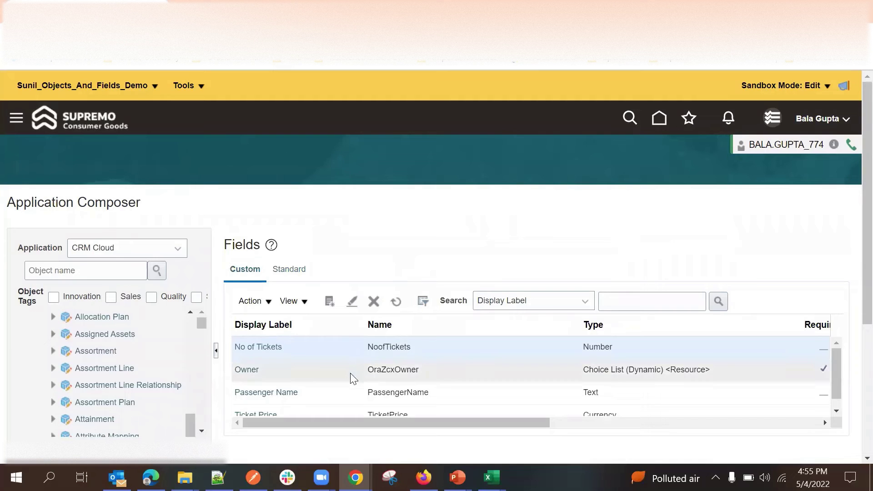
{"action": "scroll", "coordinate": [333, 414], "scroll_direction": "down", "scroll_amount": 3}
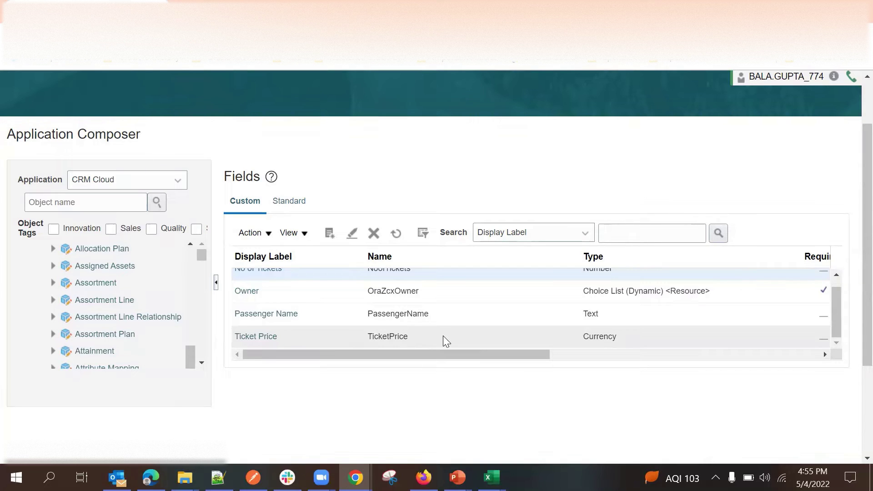
{"action": "scroll", "coordinate": [435, 296], "scroll_direction": "up", "scroll_amount": 3}
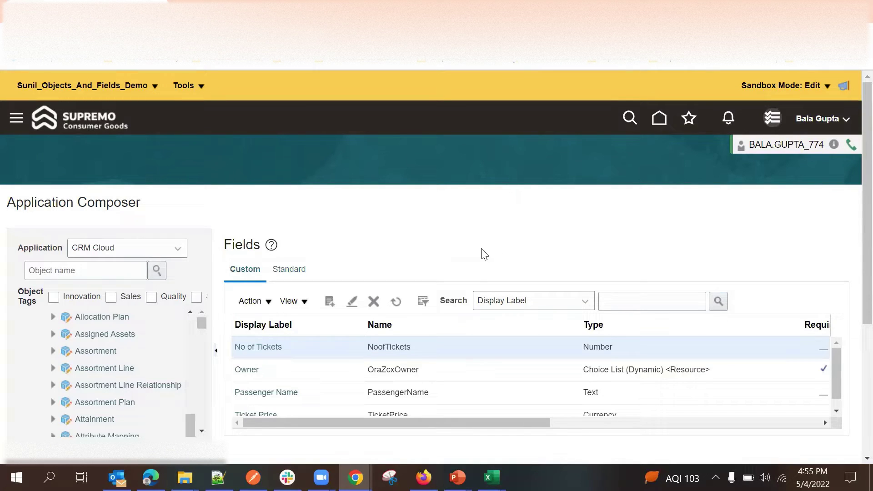
Create a new Ticket custom field and choose Formula as its type.
{"action": "left_click", "coordinate": [330, 302]}
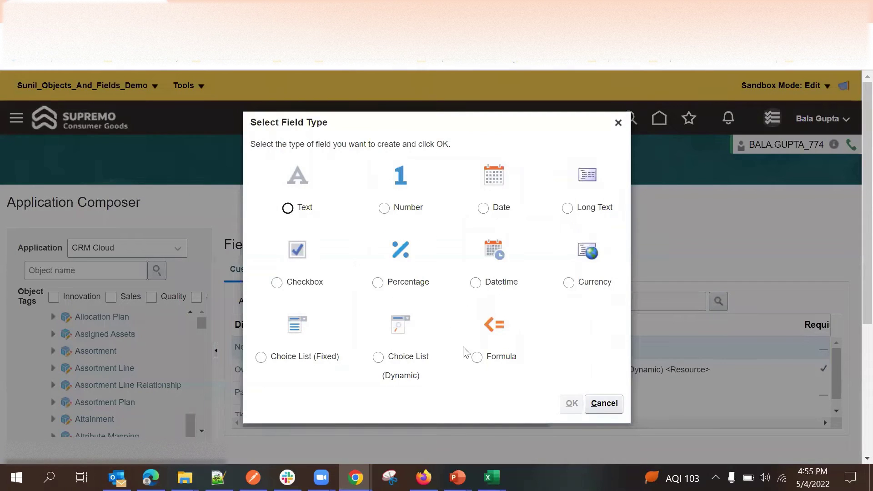
{"action": "left_click", "coordinate": [476, 356]}
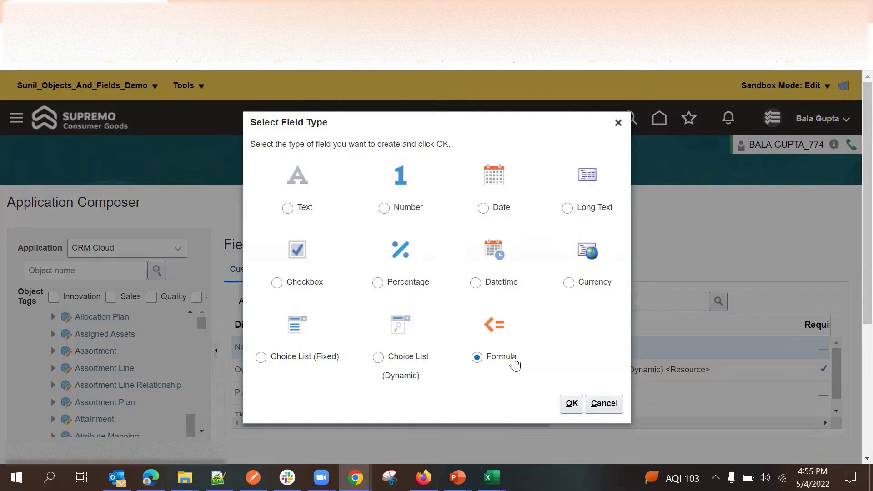
{"action": "left_click", "coordinate": [571, 403]}
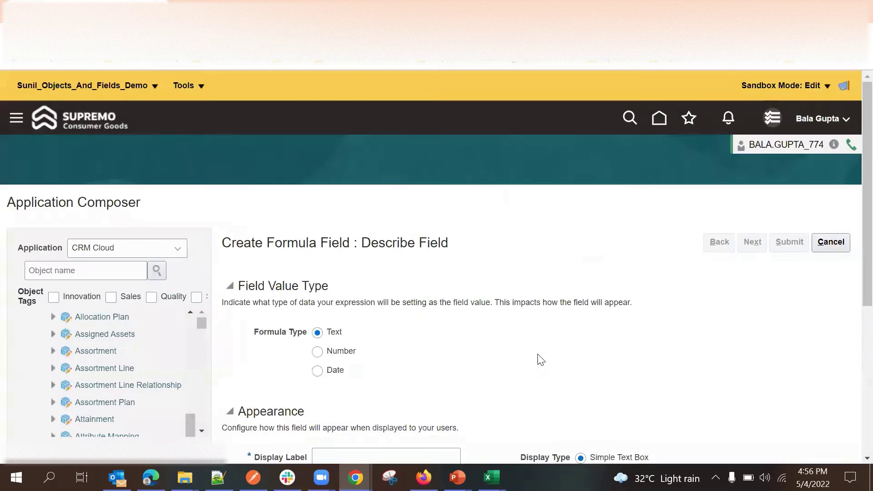
Enter the display label 'Total Price' so the name fills in as TotalPrice.
{"action": "scroll", "coordinate": [457, 350], "scroll_direction": "down", "scroll_amount": 3}
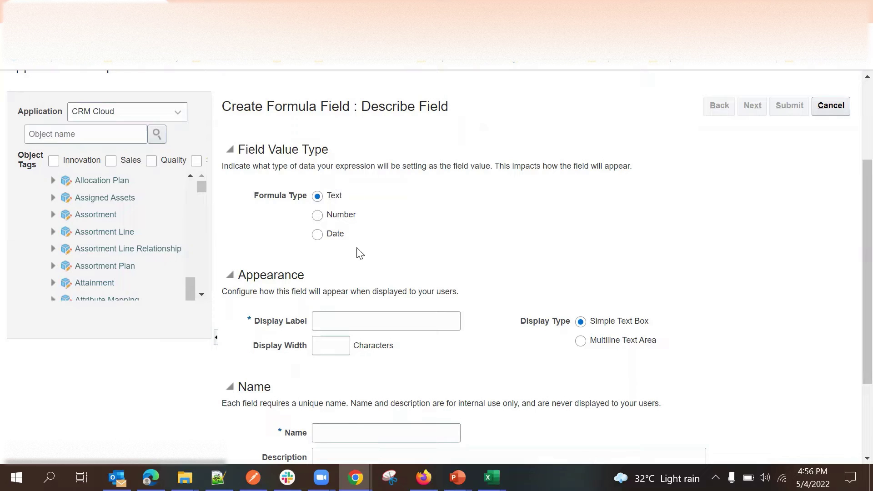
{"action": "left_click", "coordinate": [341, 324]}
{"action": "left_click", "coordinate": [361, 327]}
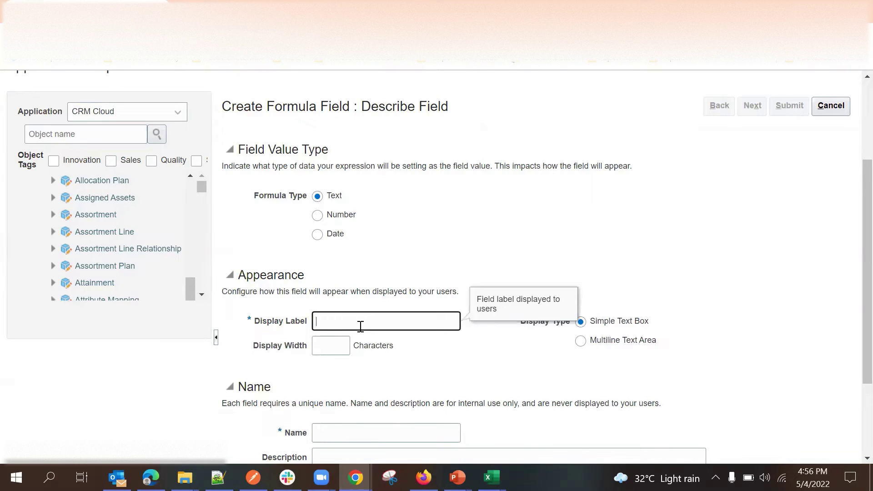
{"action": "type", "text": "Total Pro"}
{"action": "key", "text": "BackSpace"}
{"action": "type", "text": "ri"}
{"action": "type", "text": "ice"}
{"action": "left_click", "coordinate": [435, 376]}
{"action": "scroll", "coordinate": [482, 323], "scroll_direction": "down", "scroll_amount": 3}
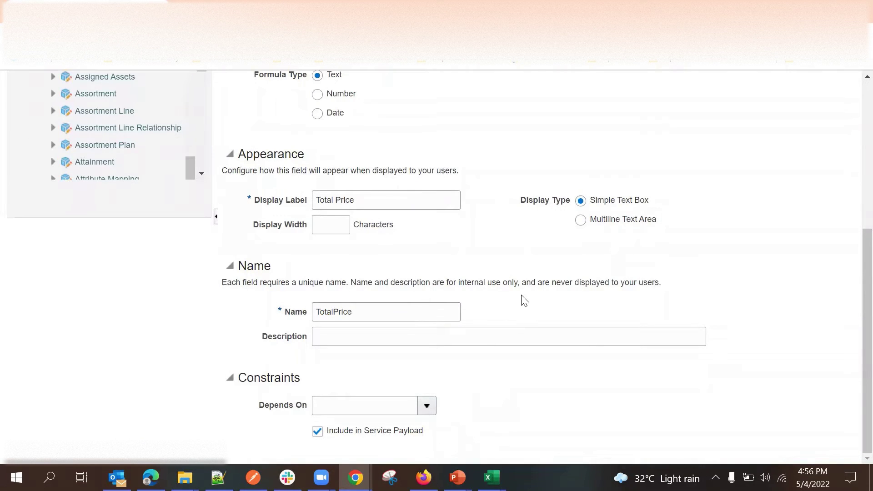
{"action": "scroll", "coordinate": [525, 327], "scroll_direction": "up", "scroll_amount": 2}
{"action": "scroll", "coordinate": [523, 359], "scroll_direction": "down", "scroll_amount": 2}
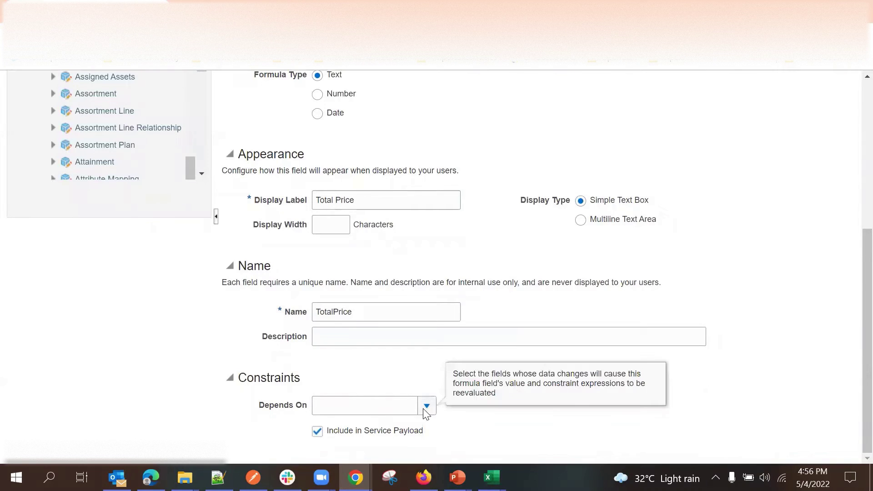
Make the formula field depend on No of Tickets and Ticket Price.
{"action": "left_click", "coordinate": [427, 405]}
{"action": "left_click", "coordinate": [360, 273]}
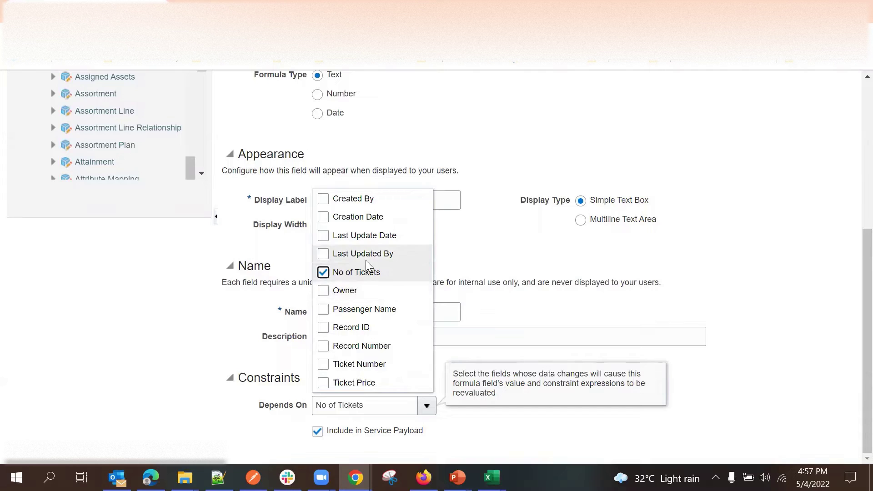
{"action": "left_click", "coordinate": [372, 381]}
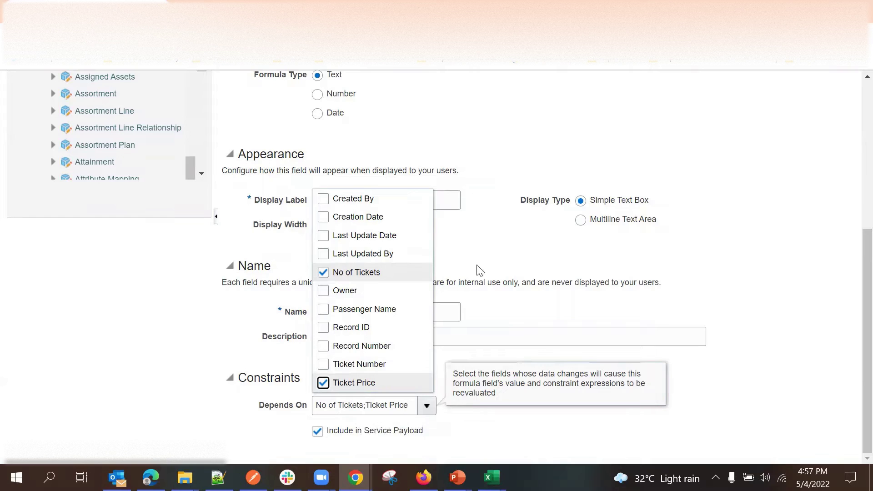
{"action": "left_click", "coordinate": [498, 250]}
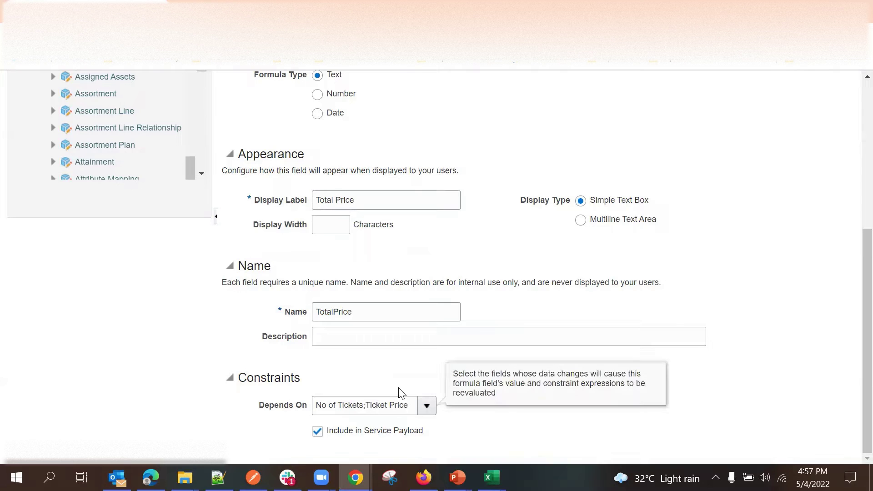
{"action": "left_click", "coordinate": [296, 405]}
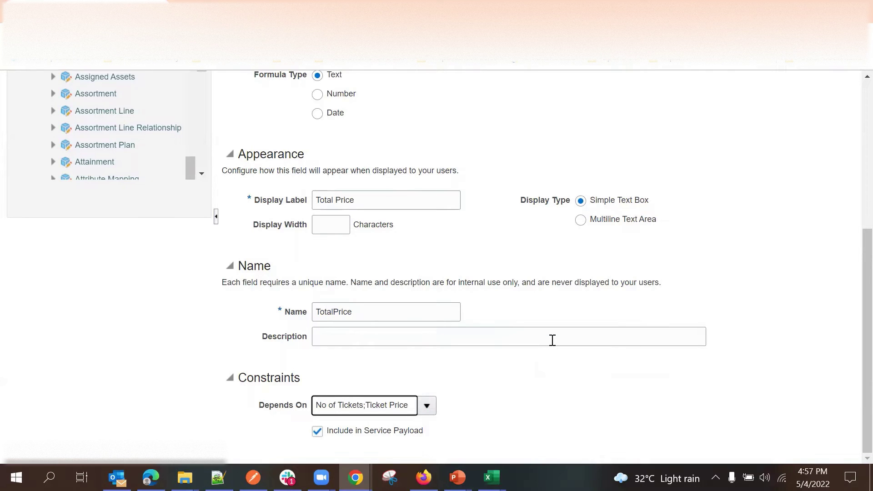
{"action": "scroll", "coordinate": [590, 275], "scroll_direction": "up", "scroll_amount": 3}
Advance Total Price to Configure Expression, waiting through Chrome's Page Unresponsive prompts.
{"action": "left_click", "coordinate": [753, 121]}
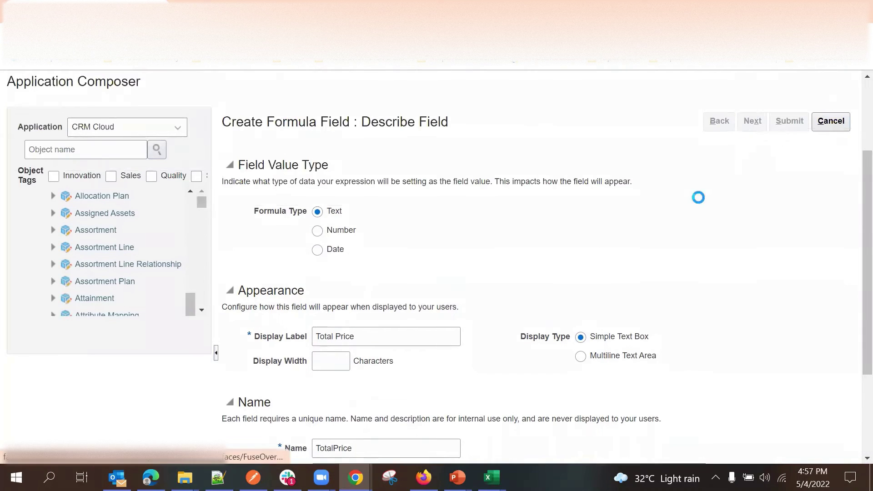
{"action": "scroll", "coordinate": [512, 253], "scroll_direction": "down", "scroll_amount": 3}
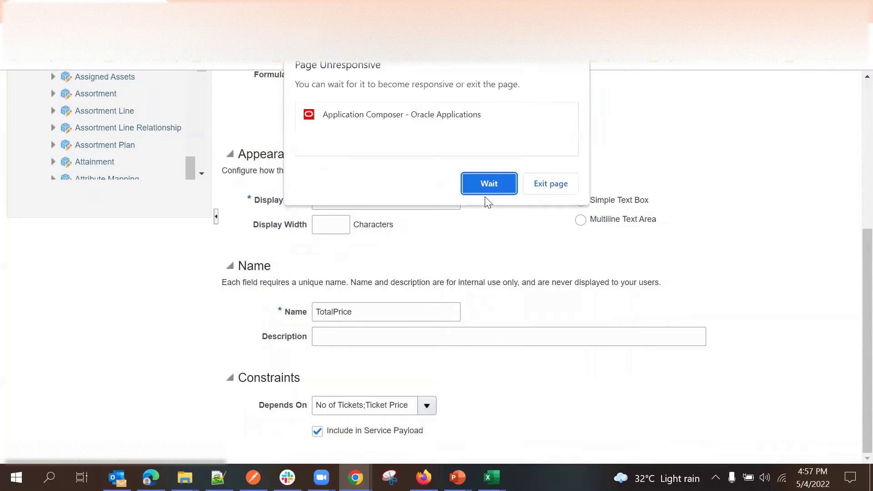
{"action": "left_click", "coordinate": [485, 185]}
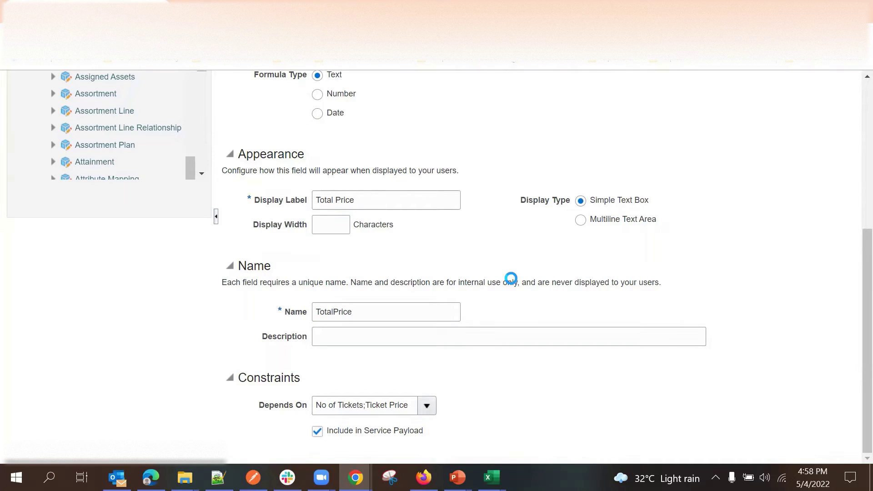
{"action": "left_click", "coordinate": [503, 182]}
{"action": "scroll", "coordinate": [492, 227], "scroll_direction": "up", "scroll_amount": 5}
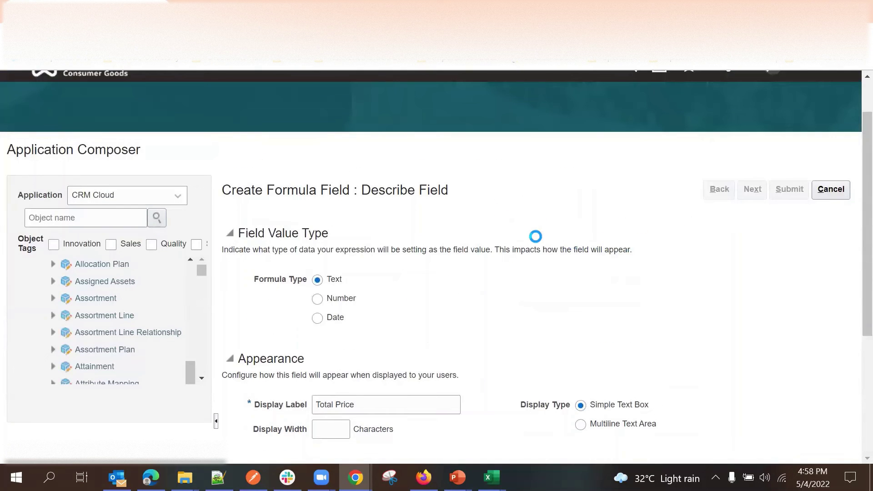
{"action": "scroll", "coordinate": [535, 236], "scroll_direction": "down", "scroll_amount": 5}
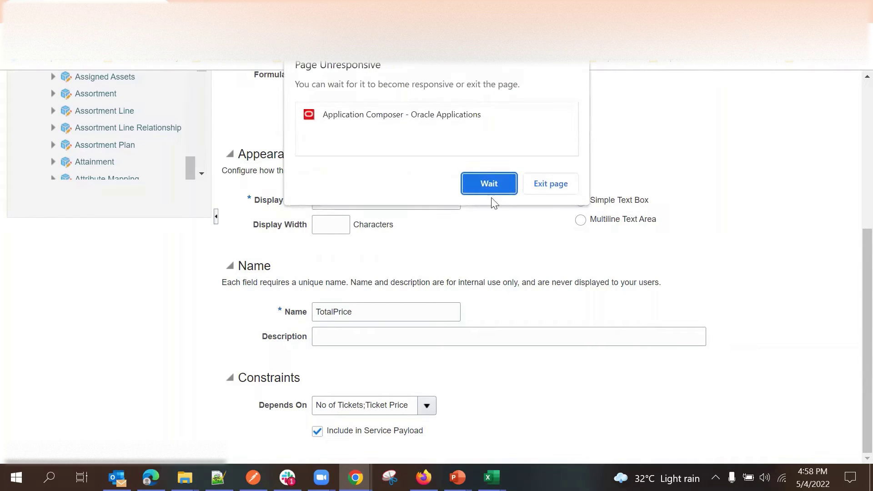
{"action": "left_click", "coordinate": [488, 185]}
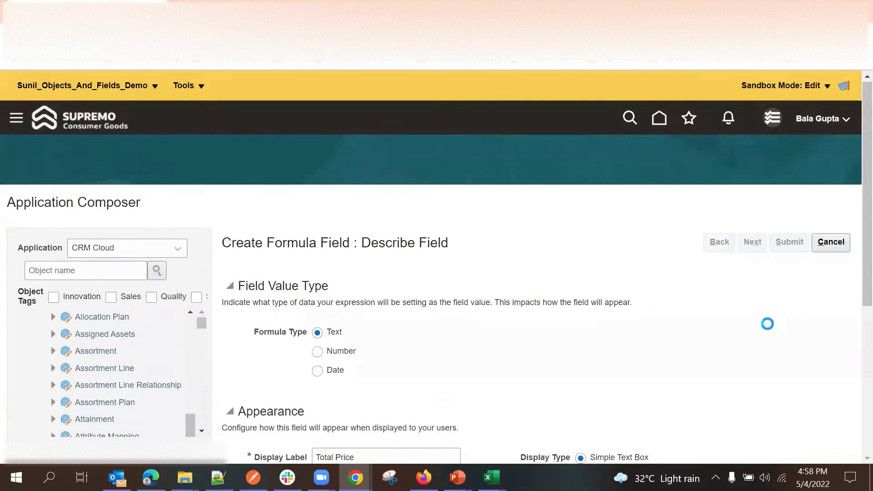
{"action": "scroll", "coordinate": [578, 256], "scroll_direction": "down", "scroll_amount": 5}
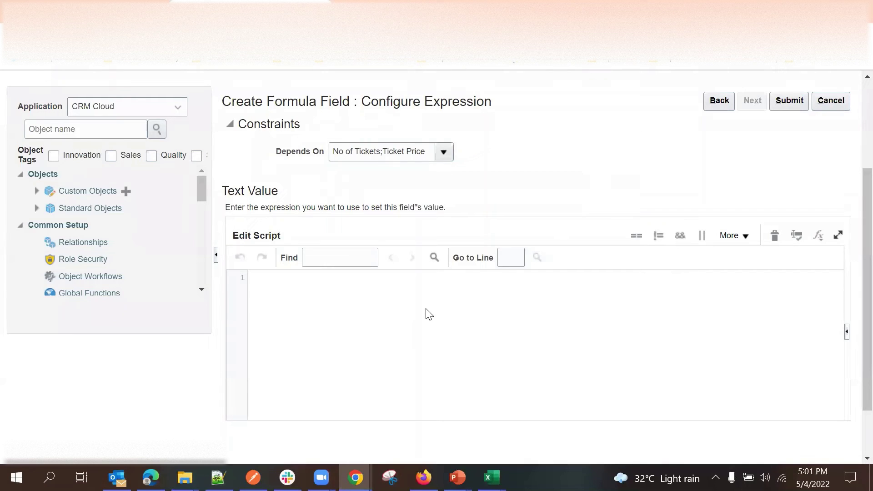
Start the Total Price script with 'return' and browse Text functions such as find.
{"action": "left_click", "coordinate": [432, 337]}
{"action": "left_click", "coordinate": [819, 235]}
{"action": "left_click", "coordinate": [818, 235]}
{"action": "left_click", "coordinate": [818, 235]}
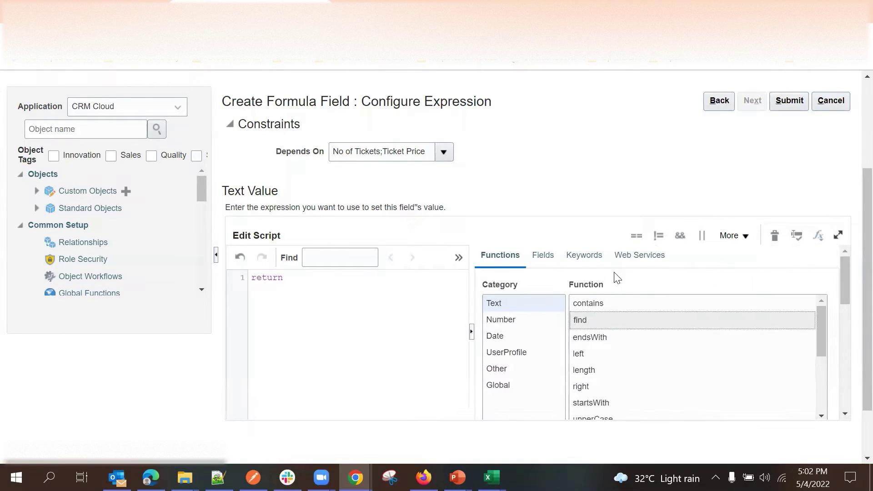
{"action": "left_click", "coordinate": [521, 303]}
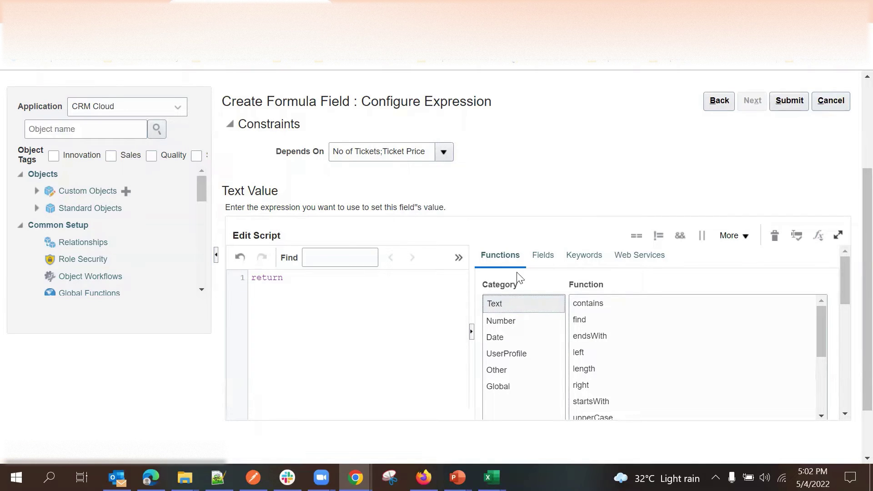
{"action": "left_click", "coordinate": [590, 316]}
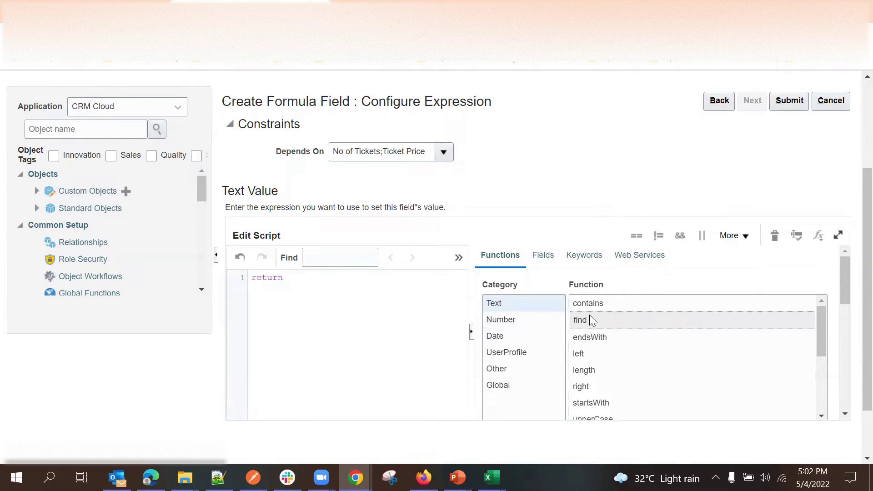
List the Number functions: avg, min, max, sum, count and nvl.
{"action": "scroll", "coordinate": [589, 318], "scroll_direction": "down", "scroll_amount": 3}
{"action": "scroll", "coordinate": [588, 318], "scroll_direction": "up", "scroll_amount": 2}
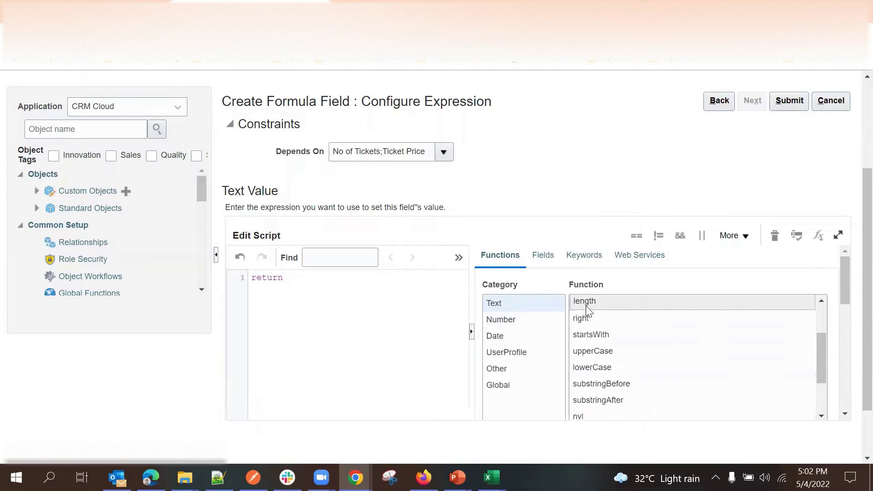
{"action": "scroll", "coordinate": [587, 320], "scroll_direction": "up", "scroll_amount": 2}
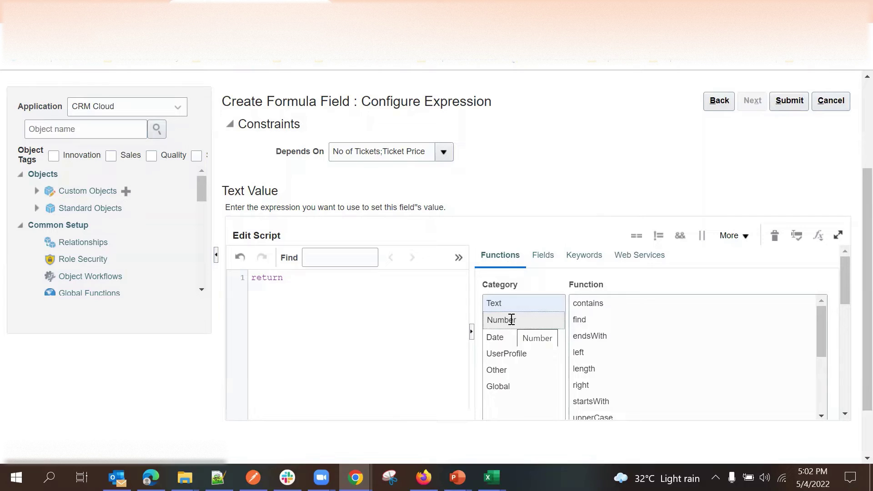
{"action": "left_click", "coordinate": [511, 319]}
{"action": "left_click", "coordinate": [509, 321]}
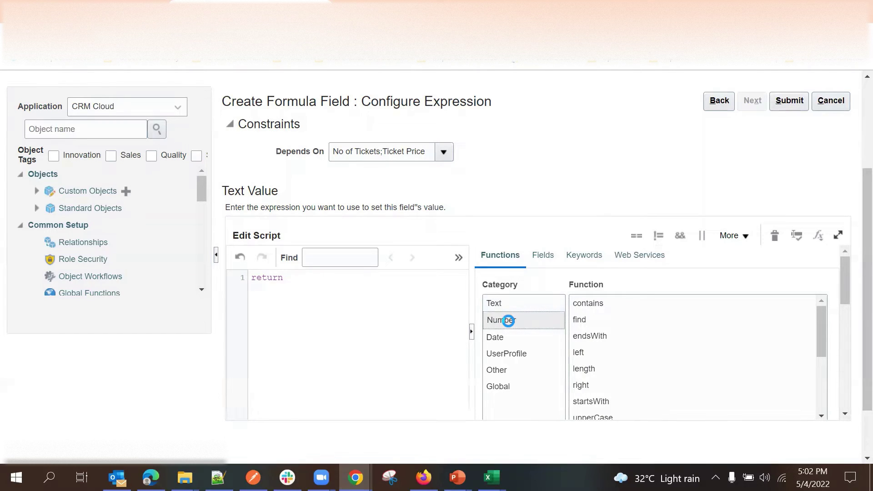
{"action": "left_click", "coordinate": [577, 357]}
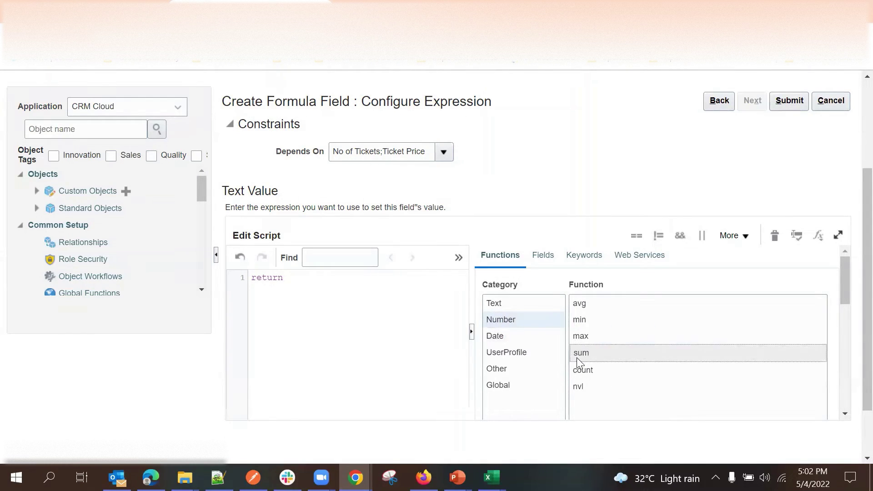
{"action": "left_click", "coordinate": [531, 320]}
Browse the Ticket object's fields to locate the NoofTickets_c API name.
{"action": "left_click", "coordinate": [543, 256]}
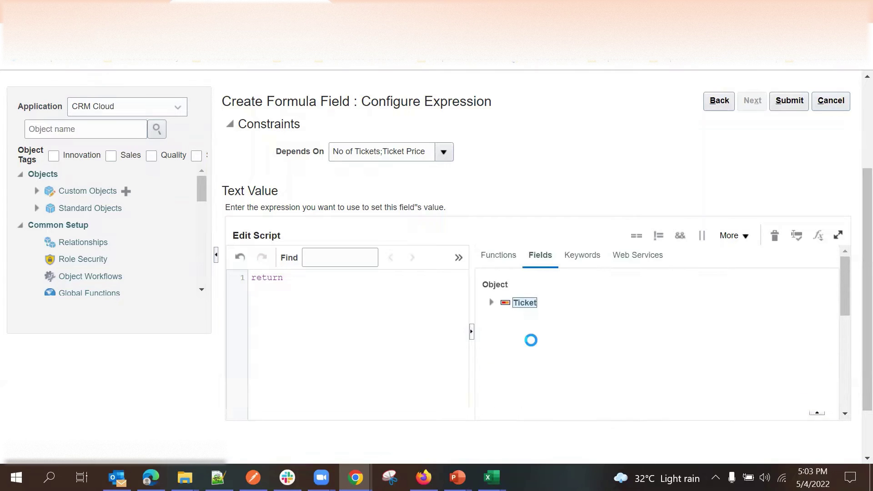
{"action": "scroll", "coordinate": [532, 346], "scroll_direction": "down", "scroll_amount": 3}
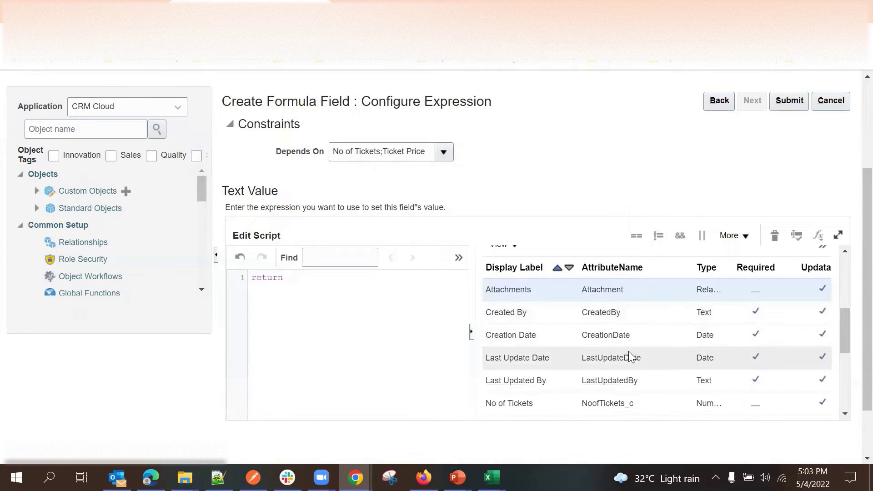
{"action": "scroll", "coordinate": [631, 357], "scroll_direction": "down", "scroll_amount": 2}
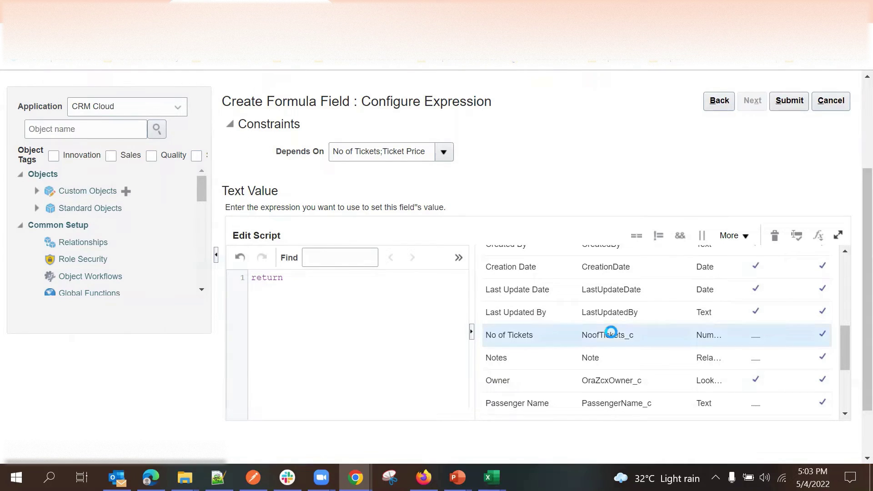
{"action": "double_click", "coordinate": [612, 332]}
{"action": "scroll", "coordinate": [556, 344], "scroll_direction": "up", "scroll_amount": 5}
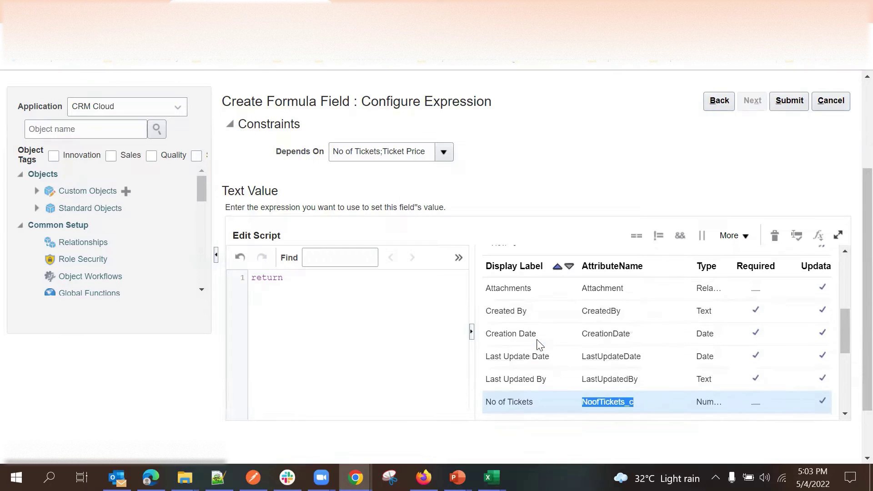
{"action": "scroll", "coordinate": [617, 300], "scroll_direction": "up", "scroll_amount": 3}
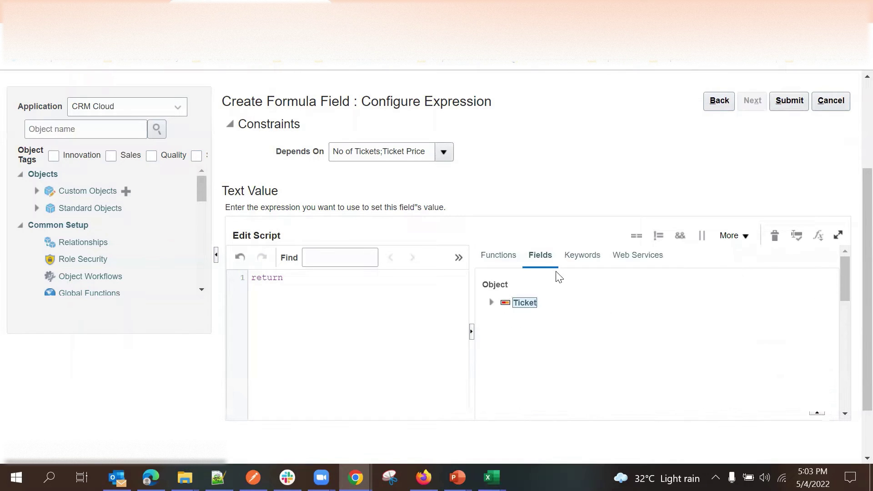
{"action": "scroll", "coordinate": [596, 326], "scroll_direction": "down", "scroll_amount": 8}
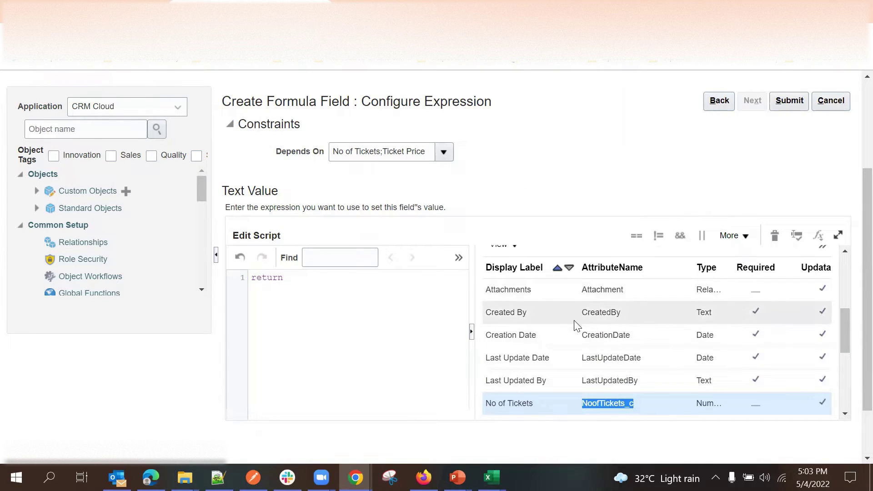
{"action": "scroll", "coordinate": [584, 304], "scroll_direction": "up", "scroll_amount": 6}
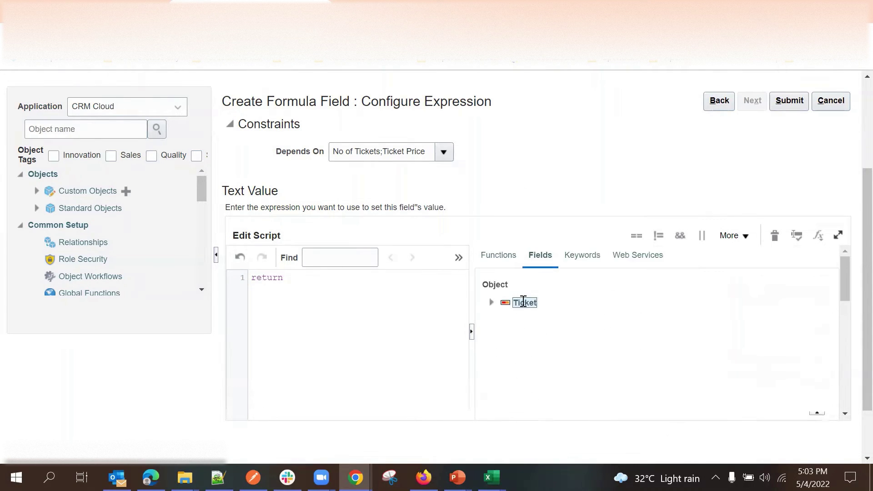
{"action": "scroll", "coordinate": [585, 319], "scroll_direction": "down", "scroll_amount": 8}
{"action": "scroll", "coordinate": [607, 324], "scroll_direction": "up", "scroll_amount": 2}
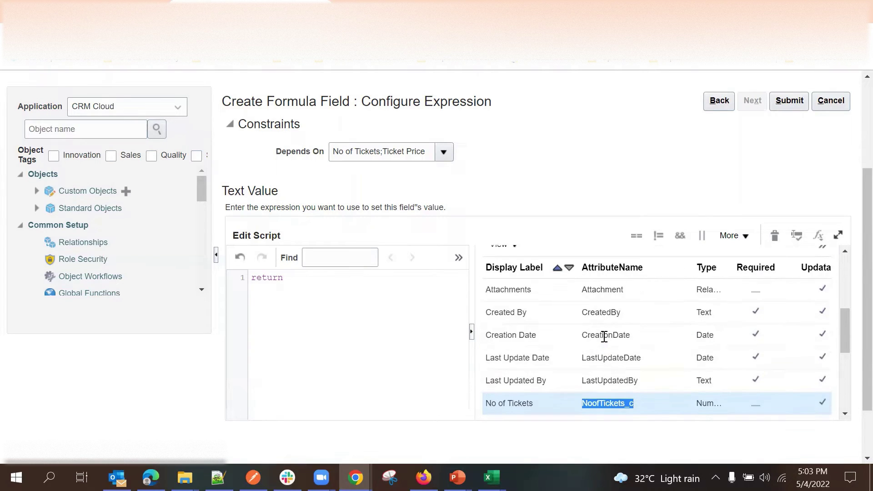
{"action": "scroll", "coordinate": [607, 325], "scroll_direction": "down", "scroll_amount": 3}
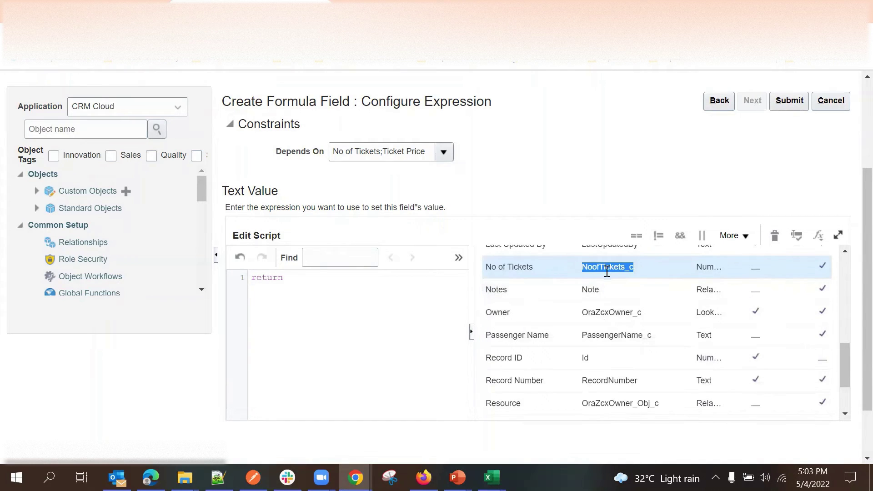
{"action": "scroll", "coordinate": [607, 321], "scroll_direction": "up", "scroll_amount": 2}
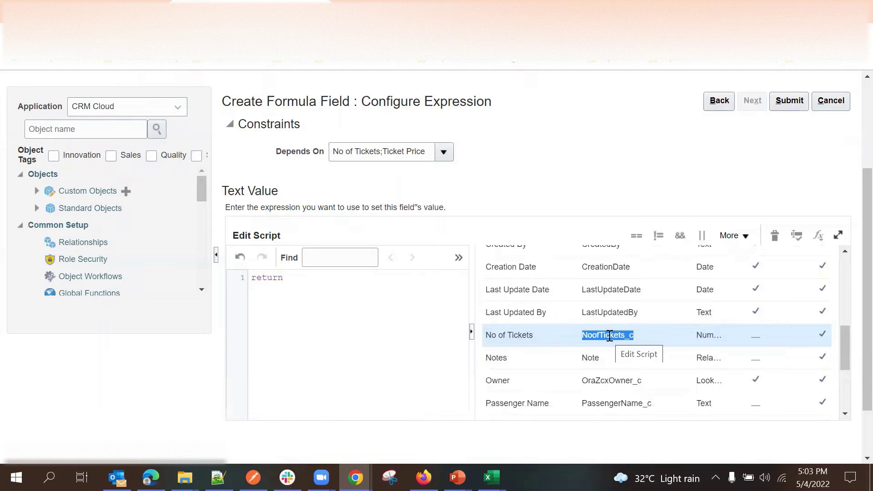
{"action": "left_click", "coordinate": [610, 335]}
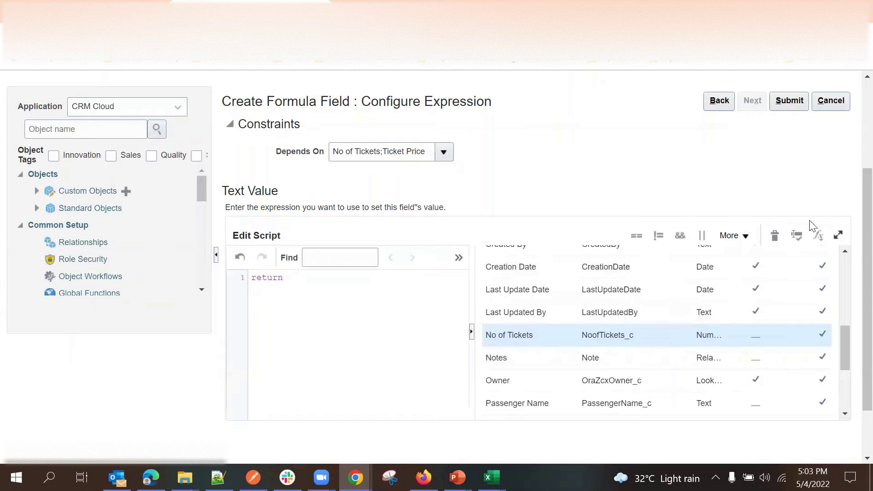
Collapse and reopen the fields panel beside the script editor.
{"action": "left_click", "coordinate": [818, 235]}
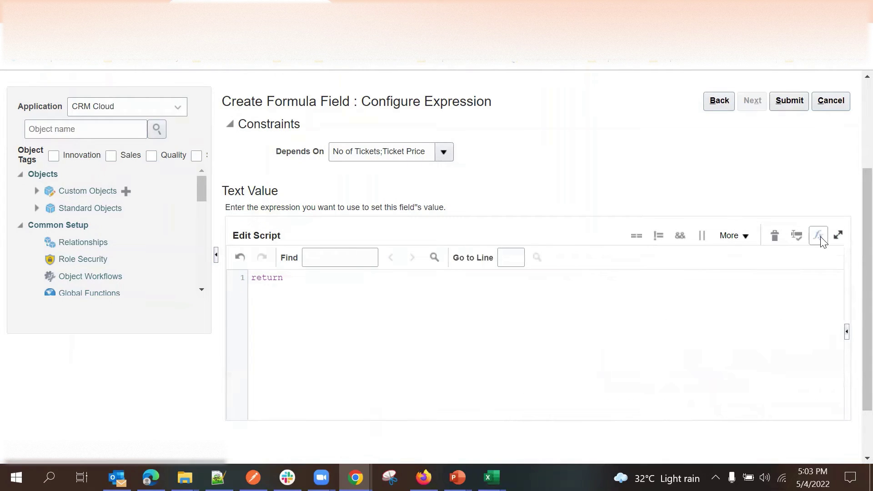
{"action": "left_click", "coordinate": [821, 238]}
{"action": "scroll", "coordinate": [854, 365], "scroll_direction": "up", "scroll_amount": 1}
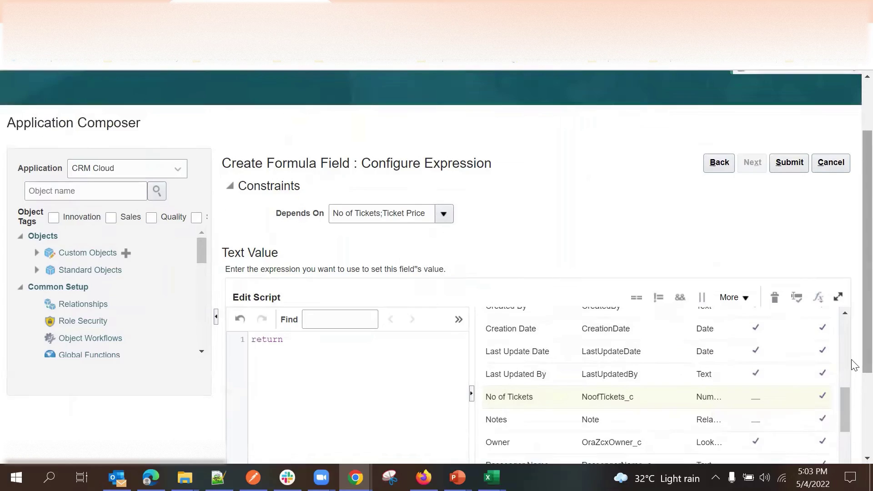
{"action": "scroll", "coordinate": [854, 365], "scroll_direction": "up", "scroll_amount": 1}
{"action": "scroll", "coordinate": [854, 364], "scroll_direction": "down", "scroll_amount": 3}
{"action": "left_click_drag", "start_coordinate": [844, 341], "coordinate": [853, 321]}
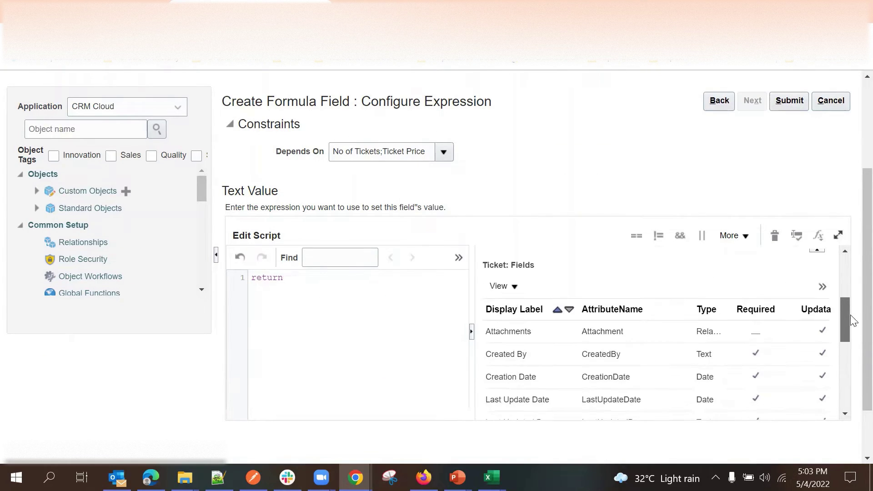
Insert NoofTickets_c after 'return' in the Total Price script.
{"action": "left_click", "coordinate": [822, 287]}
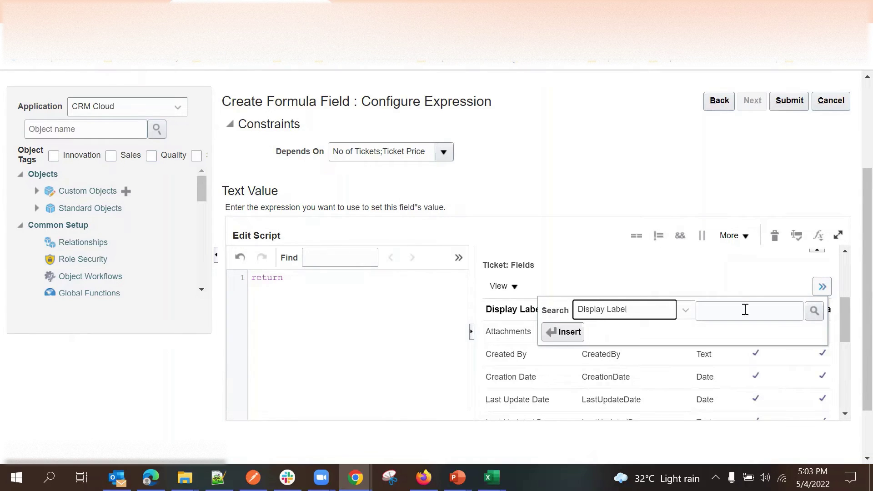
{"action": "left_click", "coordinate": [567, 333]}
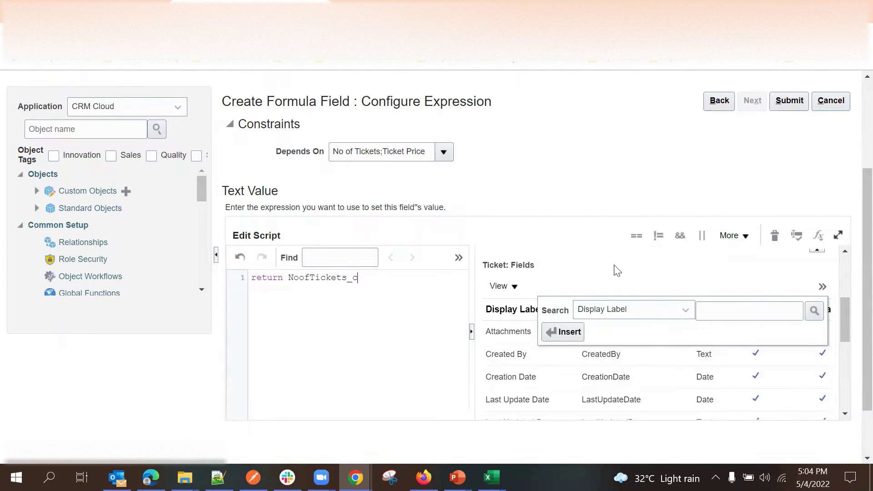
{"action": "scroll", "coordinate": [646, 359], "scroll_direction": "down", "scroll_amount": 3}
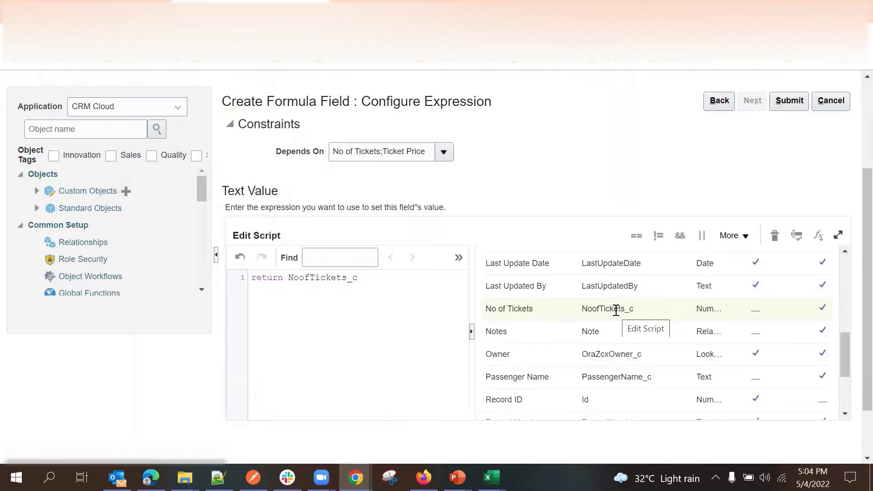
{"action": "double_click", "coordinate": [616, 310]}
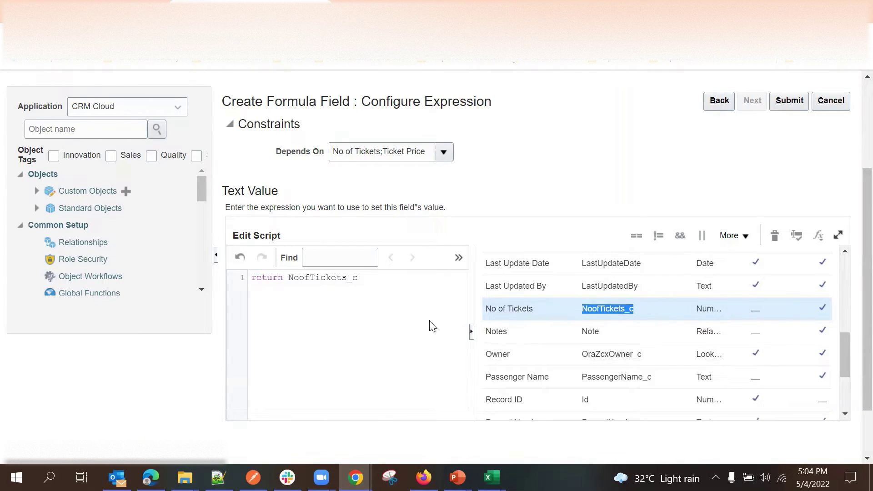
{"action": "double_click", "coordinate": [345, 277]}
{"action": "left_click", "coordinate": [384, 279]}
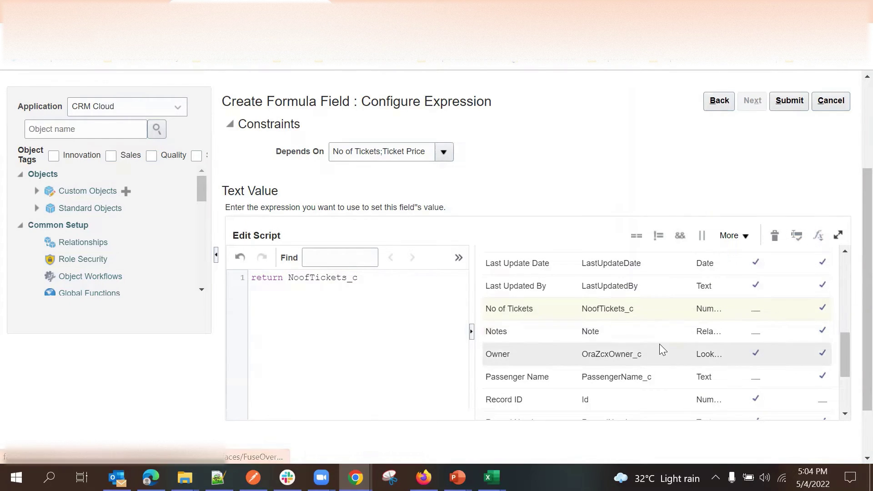
Append '*TicketPrice_c' to the expression and submit the formula field.
{"action": "scroll", "coordinate": [612, 362], "scroll_direction": "down", "scroll_amount": 3}
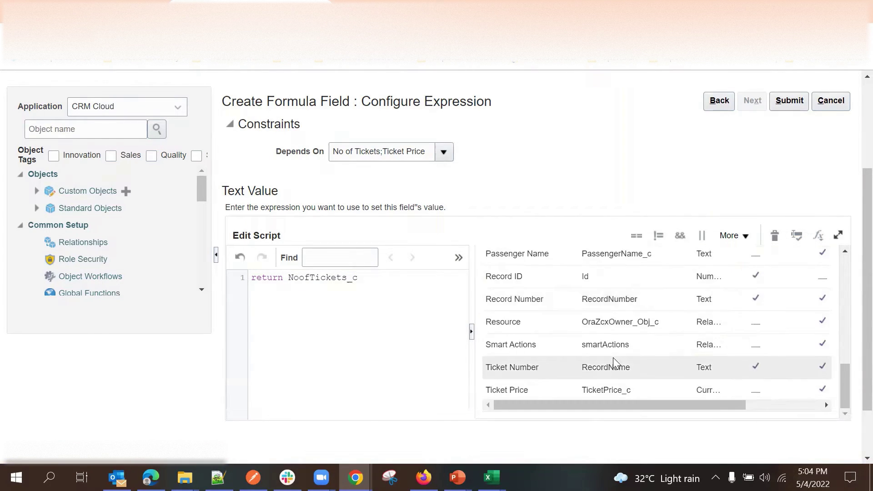
{"action": "double_click", "coordinate": [608, 388]}
{"action": "key", "text": "ctrl+c"}
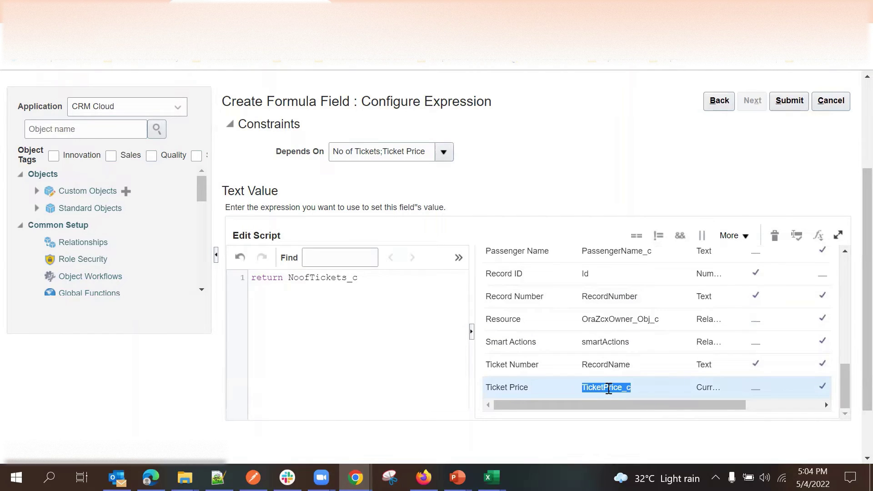
{"action": "left_click", "coordinate": [390, 281]}
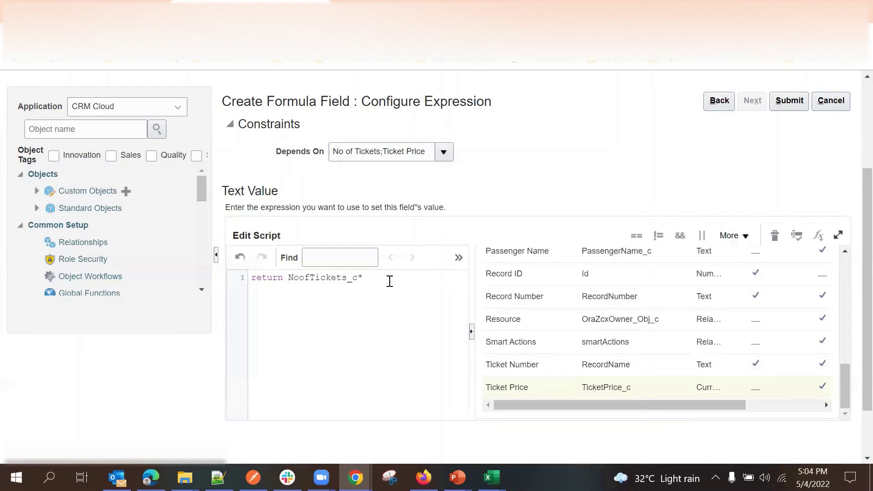
{"action": "type", "text": "*"}
{"action": "key", "text": "ctrl+v"}
{"action": "left_click", "coordinate": [790, 101]}
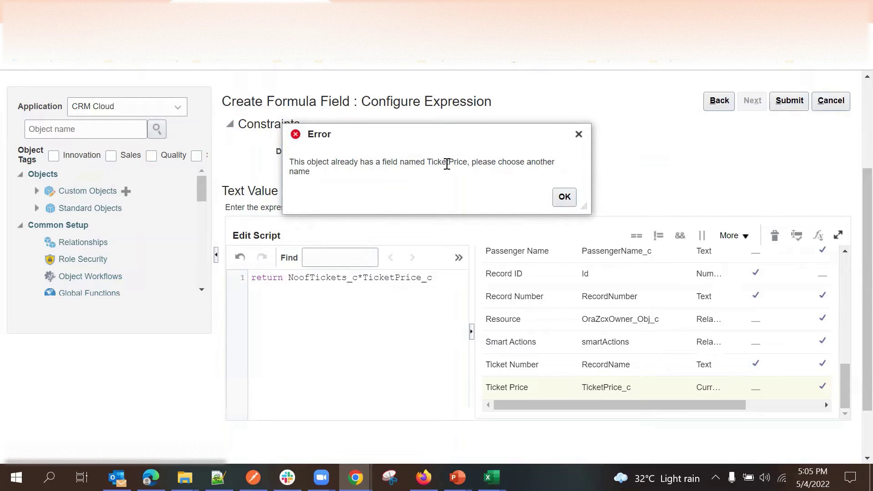
Dismiss the duplicate-name error, go back, and change the display label to 'Total Price'.
{"action": "left_click", "coordinate": [564, 196]}
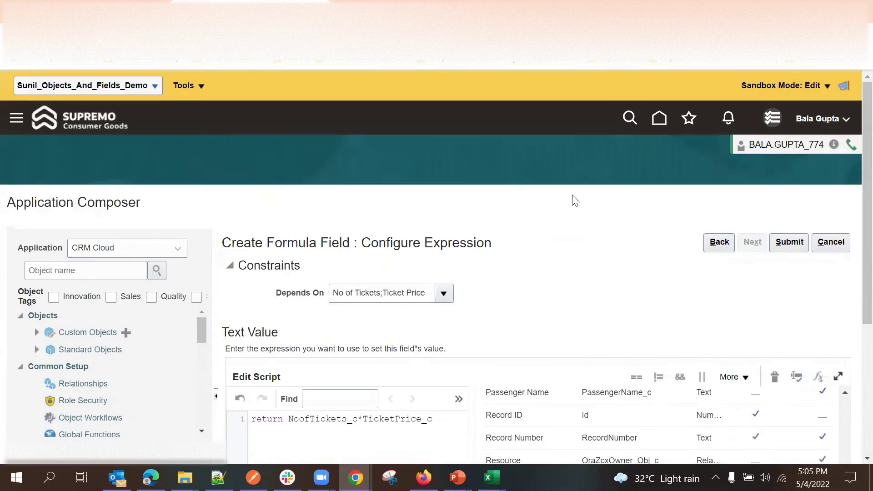
{"action": "scroll", "coordinate": [620, 259], "scroll_direction": "down", "scroll_amount": 3}
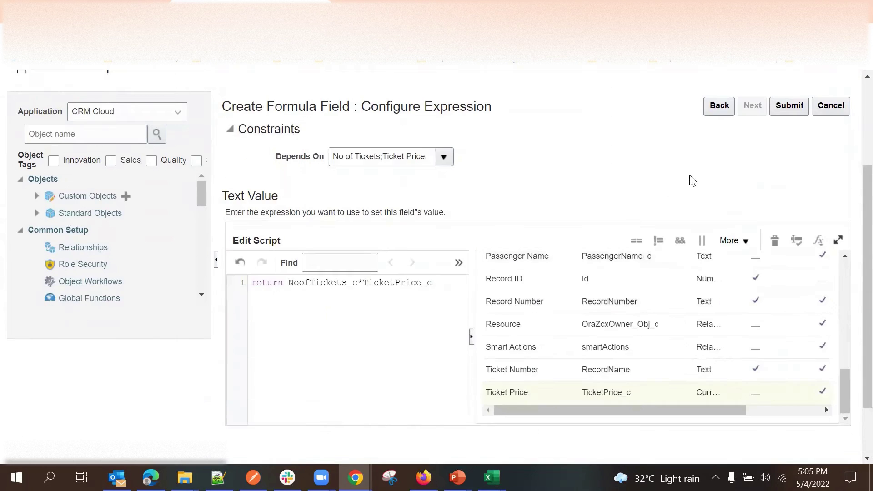
{"action": "left_click", "coordinate": [722, 112]}
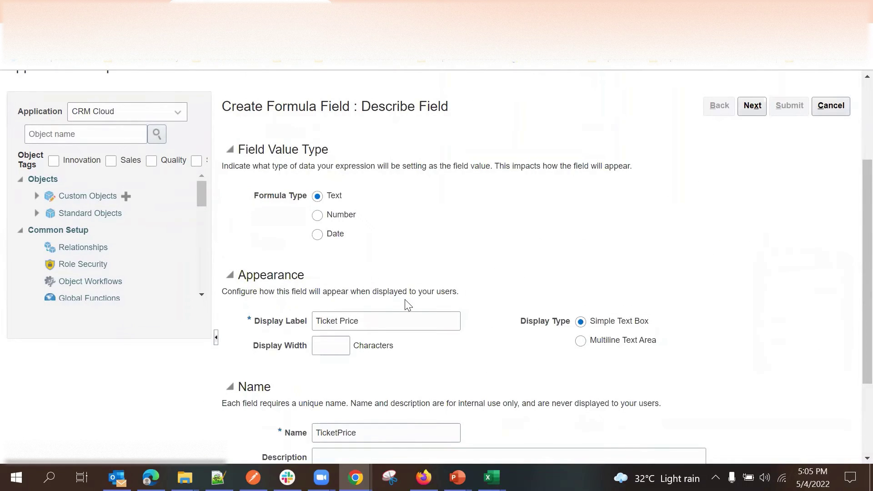
{"action": "scroll", "coordinate": [400, 306], "scroll_direction": "down", "scroll_amount": 3}
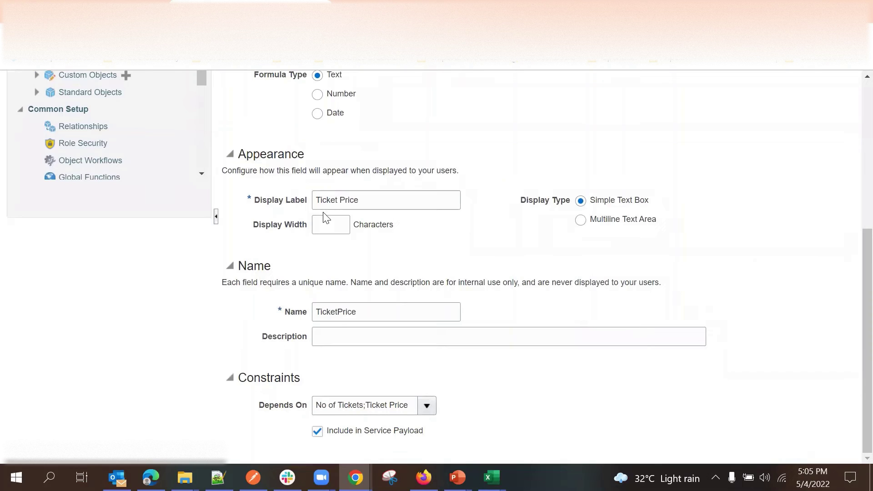
{"action": "double_click", "coordinate": [326, 201]}
{"action": "type", "text": "Total"}
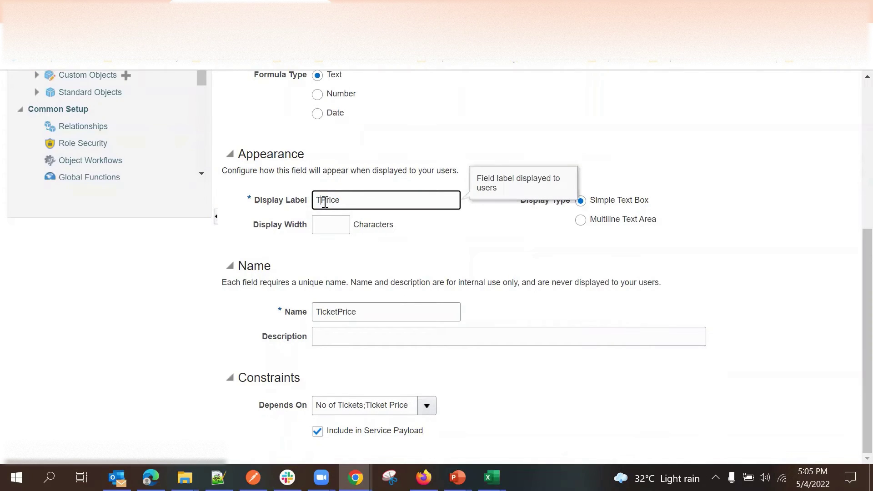
{"action": "left_click", "coordinate": [401, 248]}
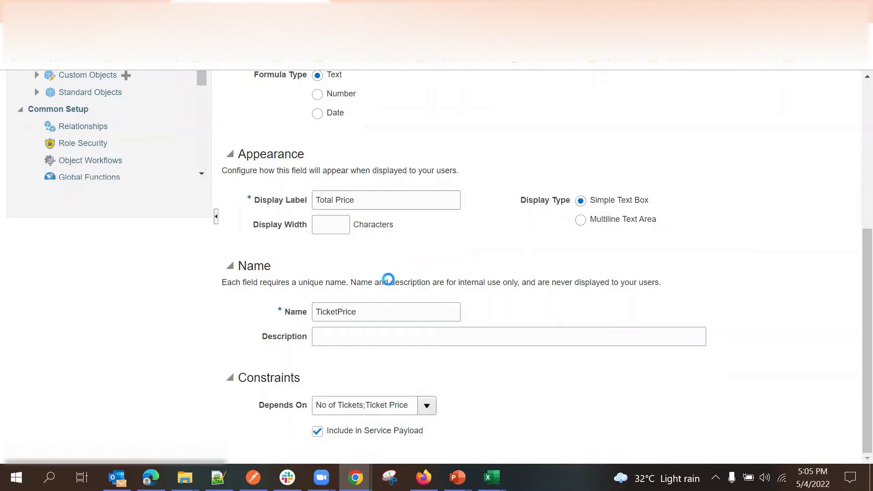
Rename the field to TotalPrice with no space, then continue to Configure Expression.
{"action": "double_click", "coordinate": [336, 313]}
{"action": "key", "text": "BackSpace"}
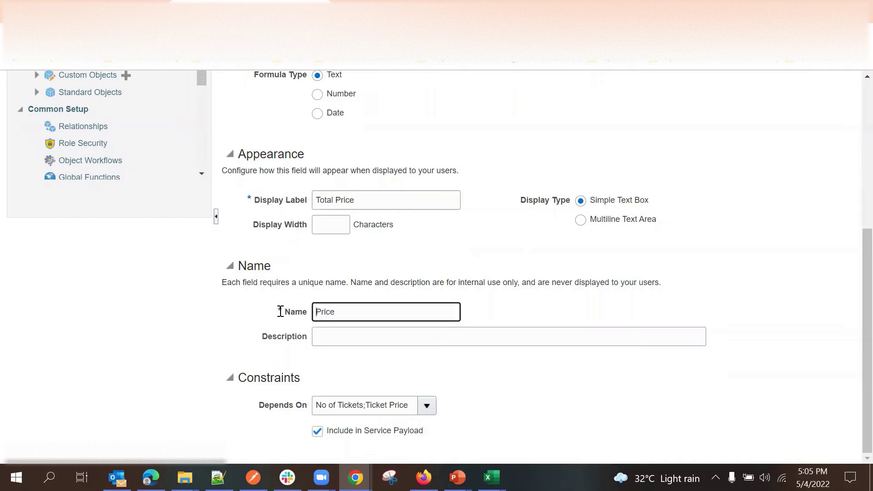
{"action": "type", "text": "Total"}
{"action": "left_click", "coordinate": [553, 238]}
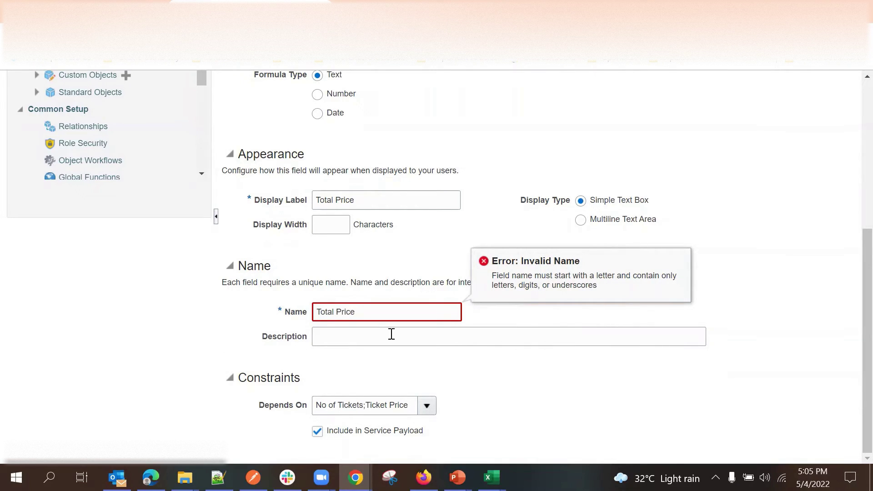
{"action": "left_click", "coordinate": [318, 312]}
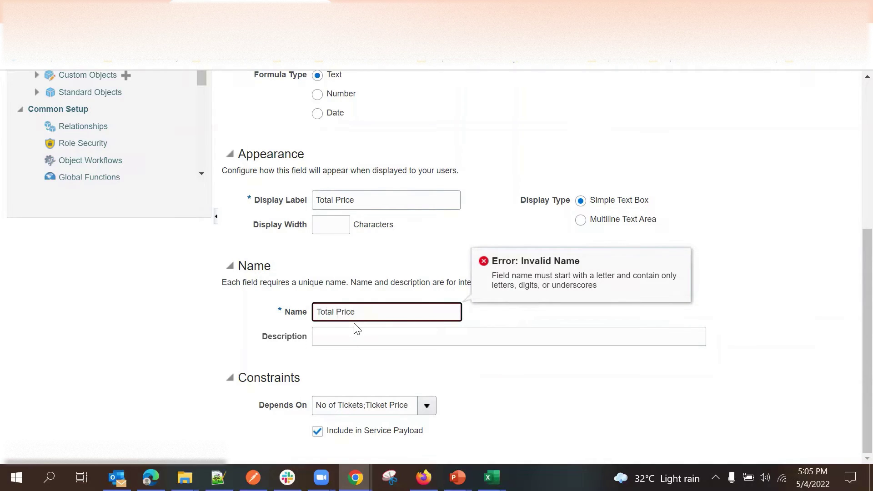
{"action": "key", "text": "BackSpace"}
{"action": "left_click", "coordinate": [460, 282]}
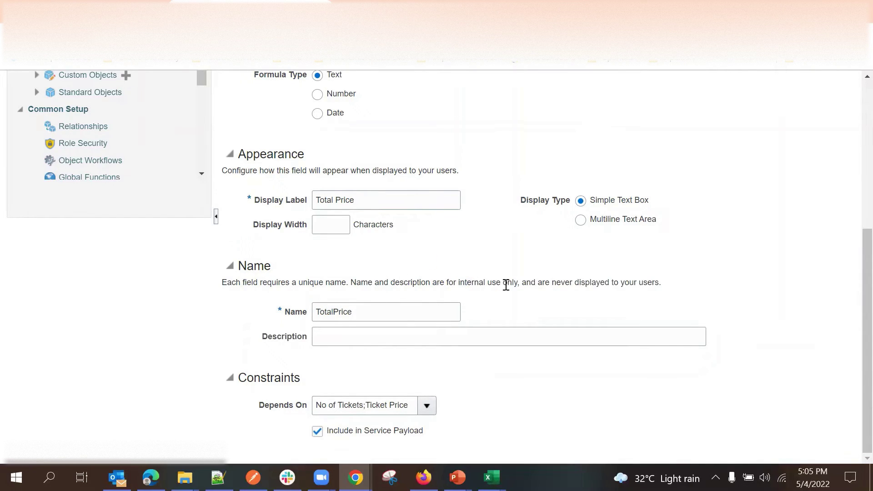
{"action": "scroll", "coordinate": [743, 169], "scroll_direction": "up", "scroll_amount": 5}
{"action": "left_click", "coordinate": [752, 189]}
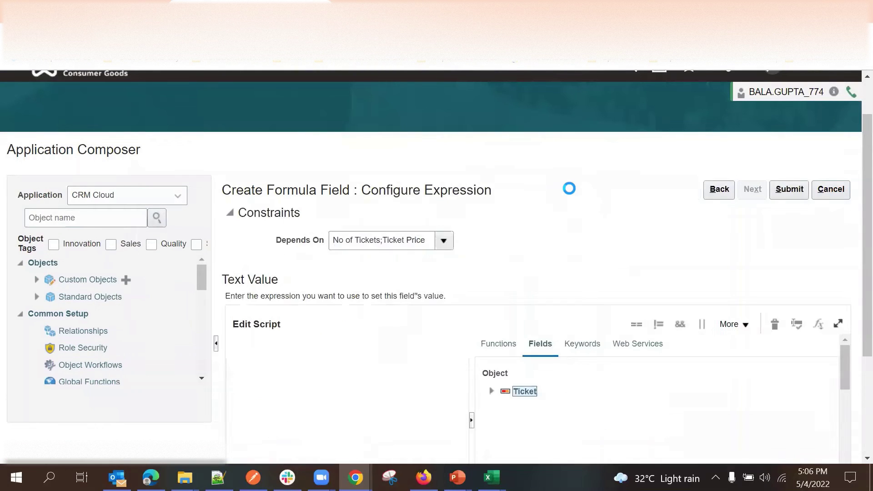
Submit the Total Price formula field so it saves as a Text Formula.
{"action": "scroll", "coordinate": [565, 195], "scroll_direction": "down", "scroll_amount": 3}
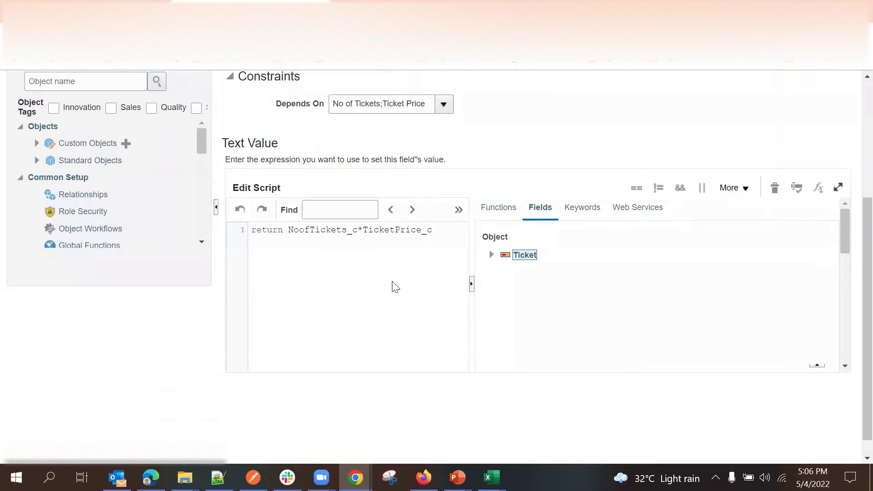
{"action": "scroll", "coordinate": [678, 144], "scroll_direction": "up", "scroll_amount": 3}
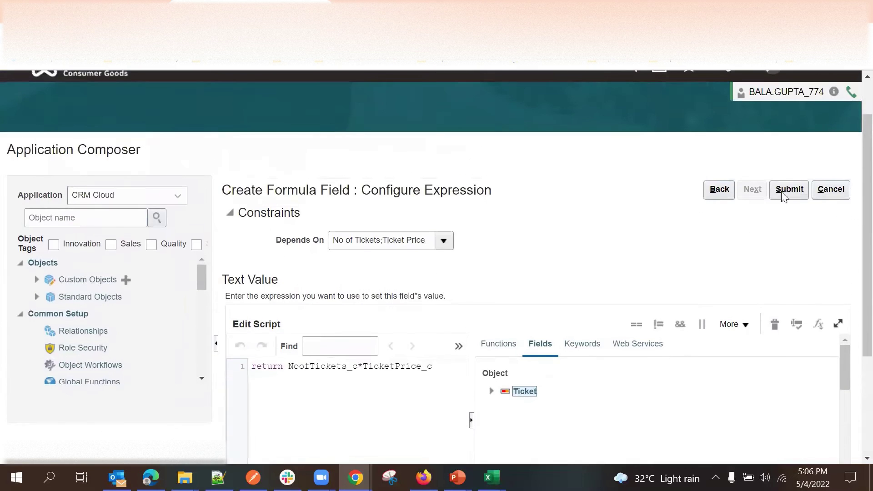
{"action": "left_click", "coordinate": [788, 189]}
{"action": "left_click", "coordinate": [82, 220]}
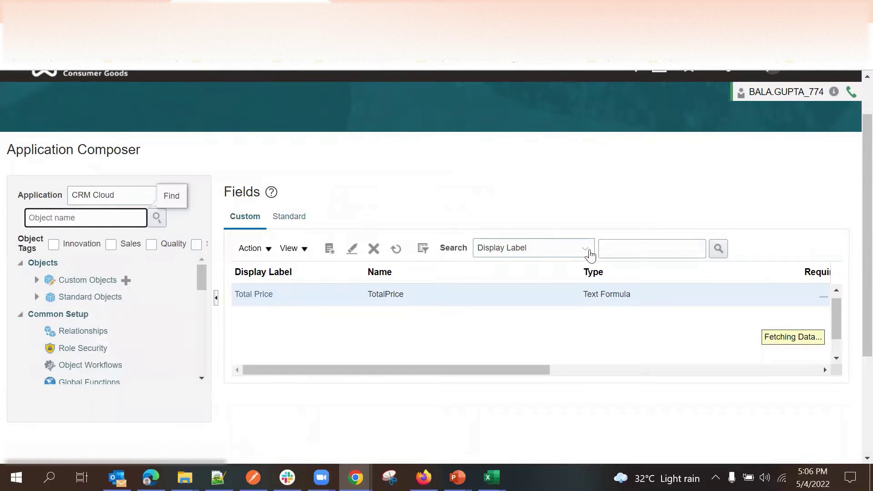
Filter the object list to Ticket by searching for 'Tic'.
{"action": "left_click", "coordinate": [86, 220]}
{"action": "type", "text": "Tick"}
{"action": "left_click", "coordinate": [94, 219]}
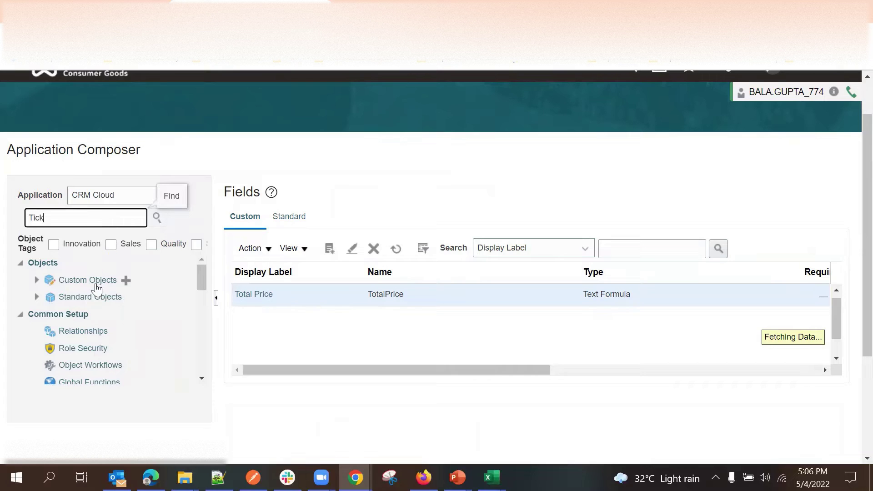
{"action": "left_click", "coordinate": [157, 220]}
Review Ticket's five fields: No of Tickets, Owner, Passenger Name, Ticket Price, Total Price.
{"action": "scroll", "coordinate": [169, 319], "scroll_direction": "up", "scroll_amount": 1}
{"action": "scroll", "coordinate": [282, 312], "scroll_direction": "down", "scroll_amount": 3}
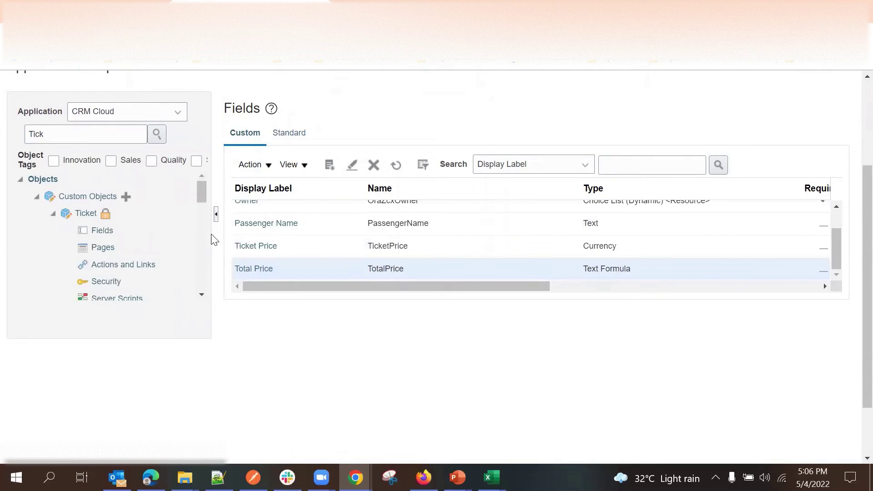
{"action": "scroll", "coordinate": [463, 232], "scroll_direction": "up", "scroll_amount": 3}
{"action": "scroll", "coordinate": [463, 233], "scroll_direction": "down", "scroll_amount": 3}
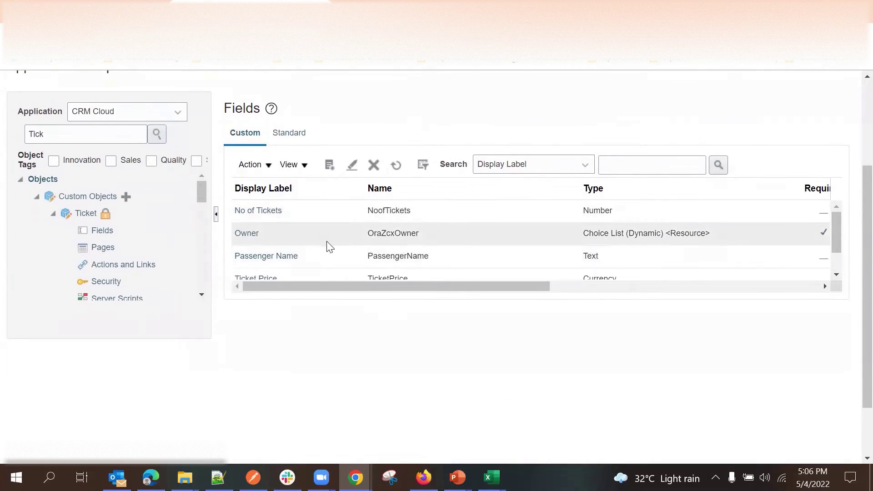
{"action": "scroll", "coordinate": [334, 222], "scroll_direction": "down", "scroll_amount": 2}
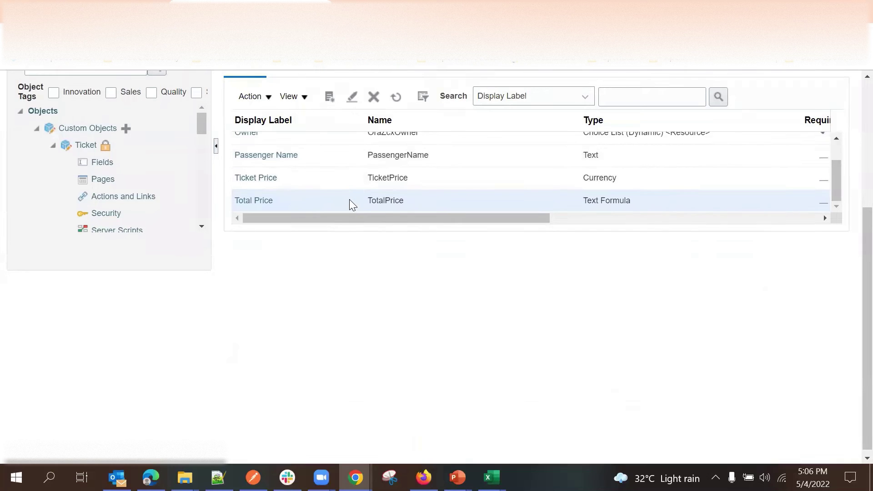
{"action": "scroll", "coordinate": [350, 200], "scroll_direction": "up", "scroll_amount": 3}
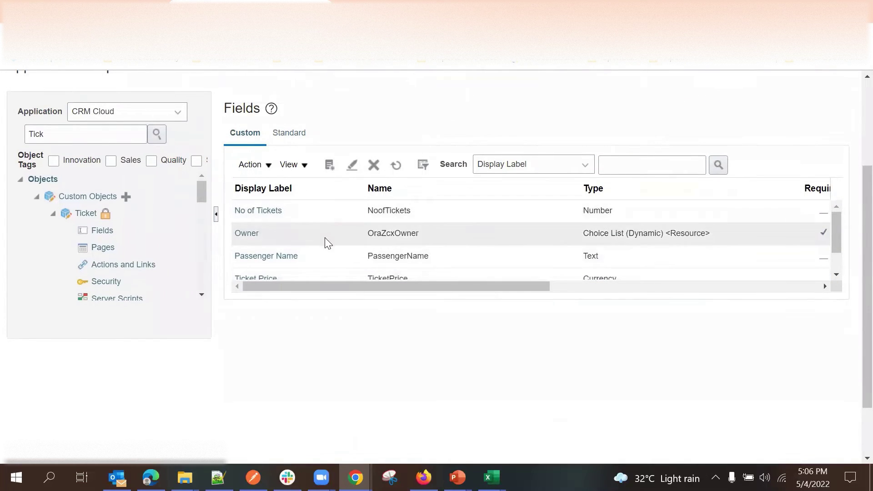
{"action": "scroll", "coordinate": [344, 264], "scroll_direction": "down", "scroll_amount": 3}
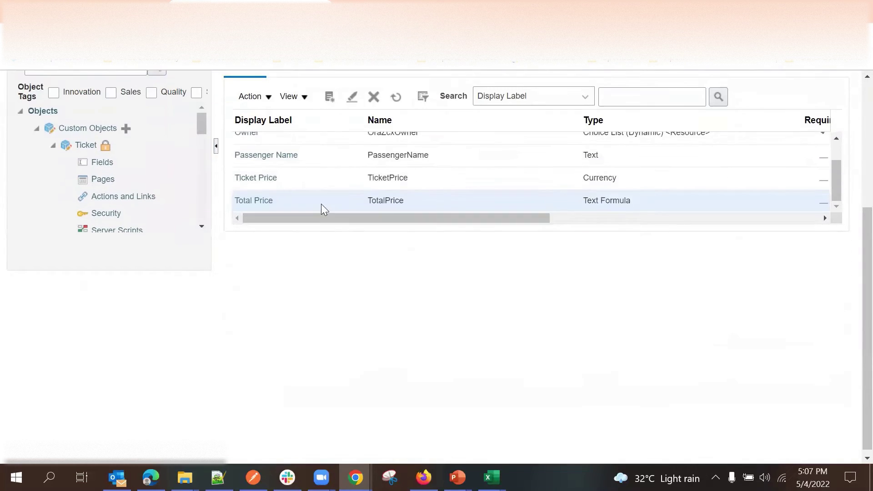
{"action": "scroll", "coordinate": [332, 218], "scroll_direction": "up", "scroll_amount": 3}
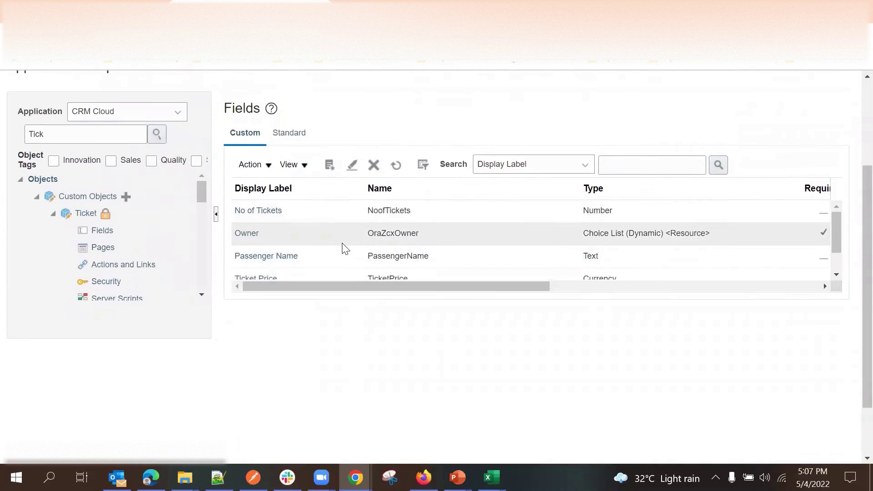
{"action": "scroll", "coordinate": [354, 228], "scroll_direction": "down", "scroll_amount": 3}
{"action": "scroll", "coordinate": [309, 268], "scroll_direction": "up", "scroll_amount": 3}
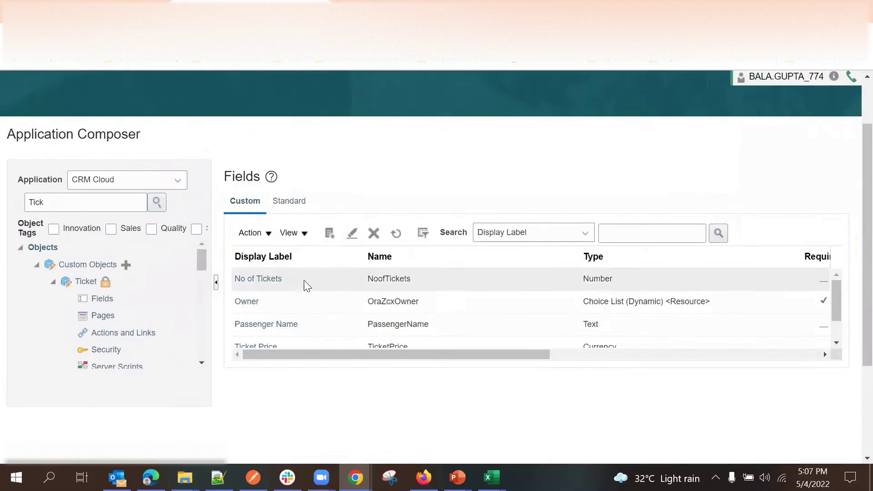
{"action": "scroll", "coordinate": [387, 295], "scroll_direction": "down", "scroll_amount": 3}
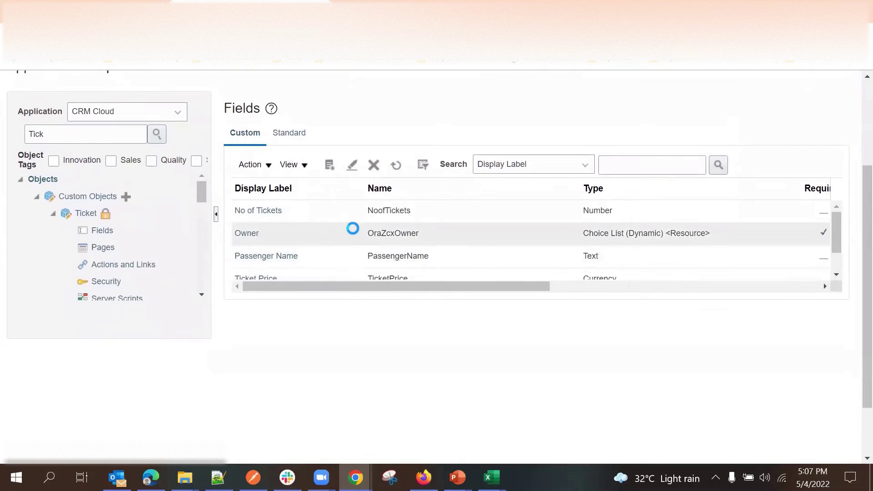
{"action": "scroll", "coordinate": [369, 249], "scroll_direction": "up", "scroll_amount": 3}
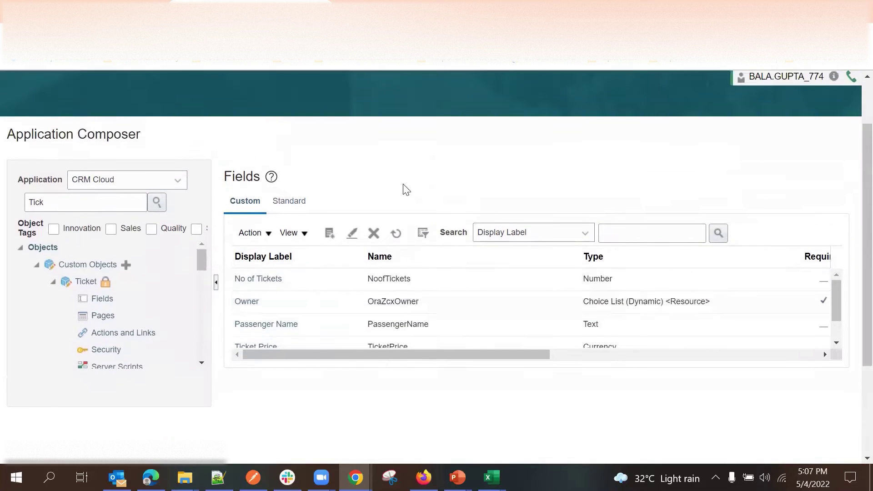
Start a new Ticket field of type Choice List (Fixed).
{"action": "left_click", "coordinate": [337, 235]}
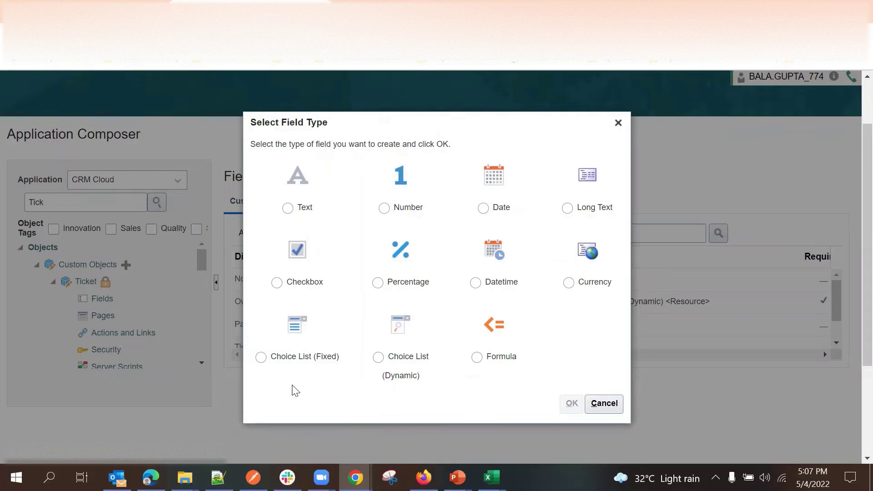
{"action": "left_click", "coordinate": [262, 359]}
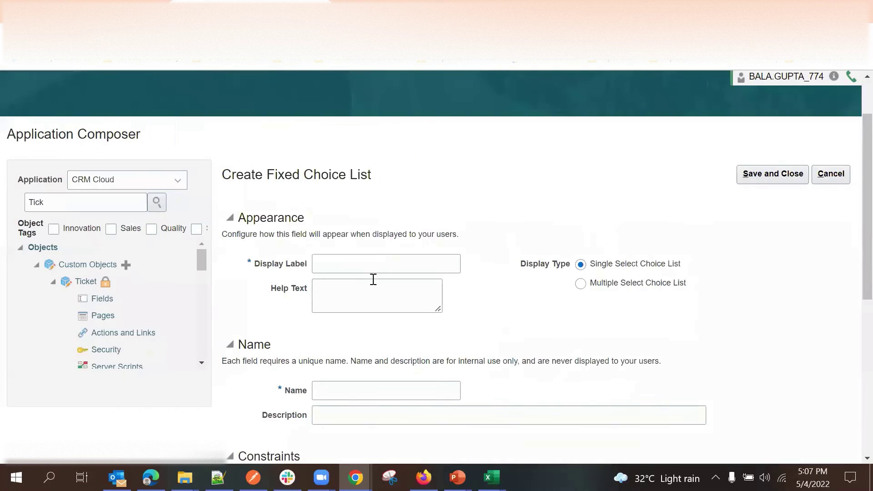
Confirm the fixed choice list and correct the display label spelling to 'Passenger Type'.
{"action": "left_click", "coordinate": [371, 266]}
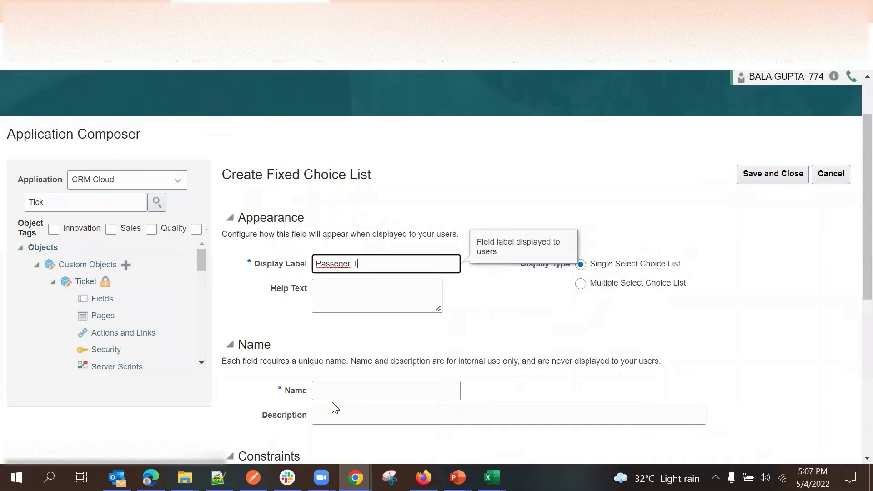
{"action": "right_click", "coordinate": [339, 266]}
{"action": "left_click", "coordinate": [364, 275]}
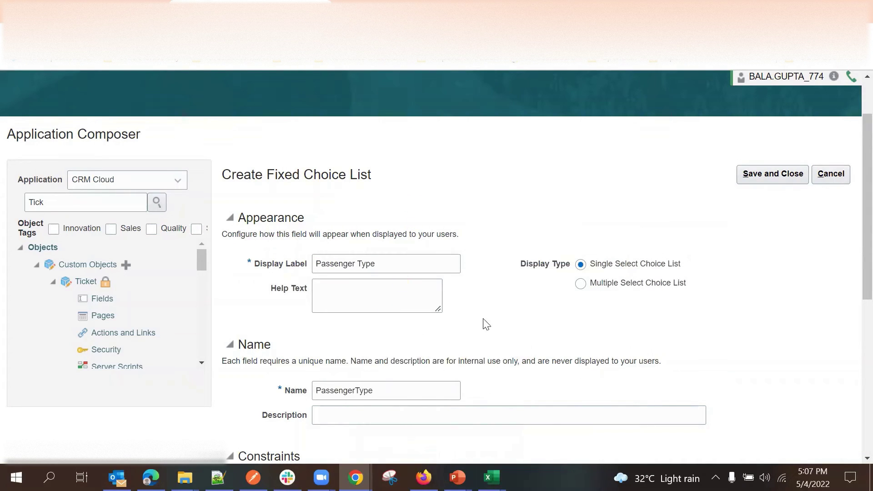
{"action": "scroll", "coordinate": [496, 322], "scroll_direction": "down", "scroll_amount": 6}
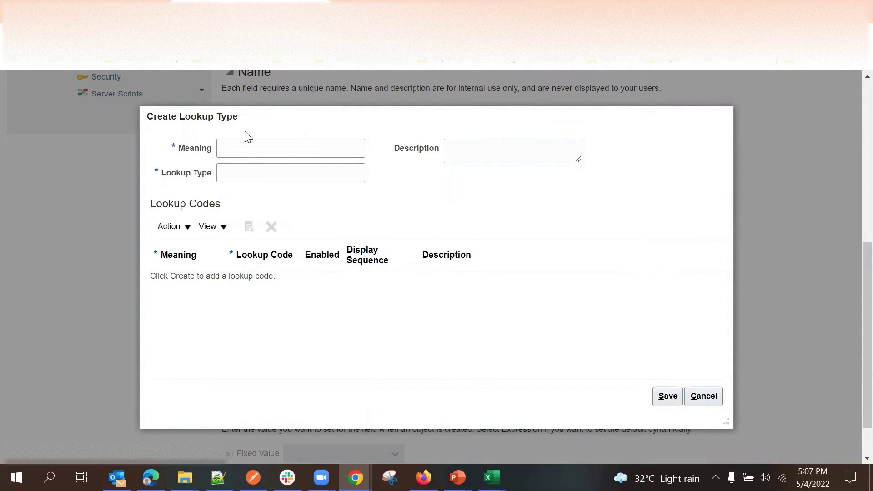
Enter lookup meaning 'Passenger Type' and lookup type 'PassengerType'.
{"action": "left_click", "coordinate": [260, 144]}
{"action": "type", "text": "Pass"}
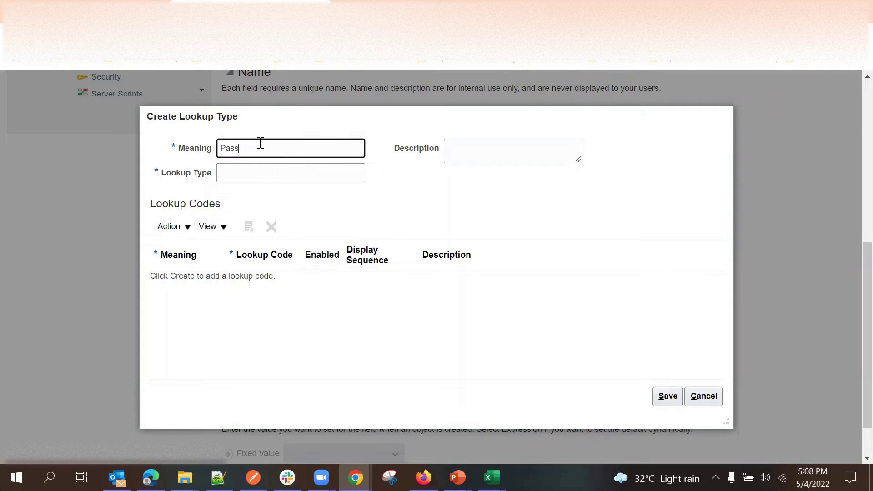
{"action": "type", "text": "enger Type"}
{"action": "left_click", "coordinate": [277, 177]}
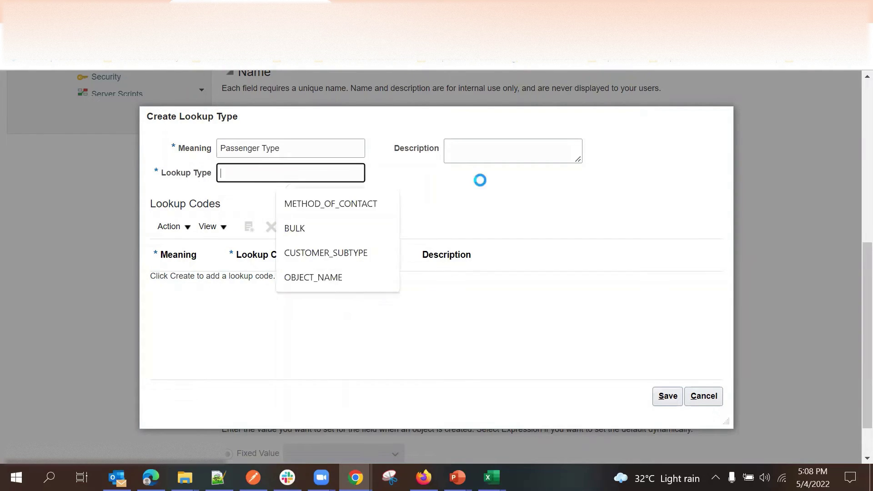
{"action": "left_click", "coordinate": [480, 180]}
{"action": "left_click", "coordinate": [271, 174]}
{"action": "type", "text": "P"}
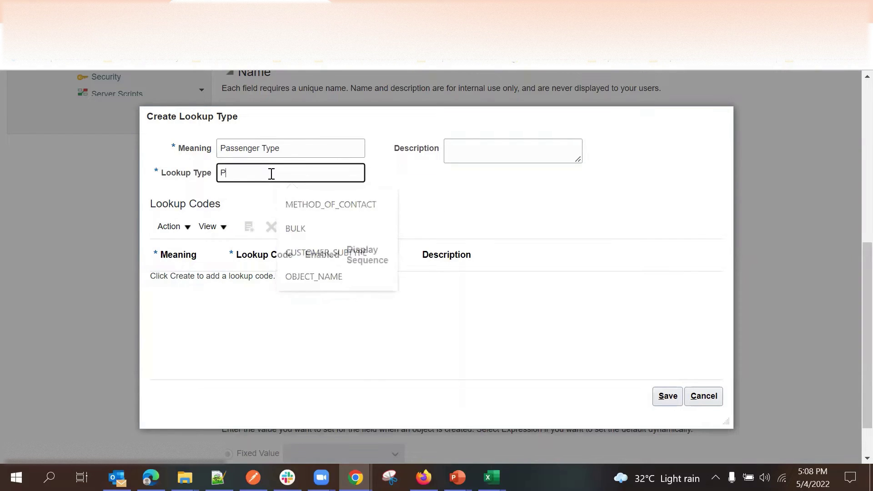
{"action": "type", "text": "assen"}
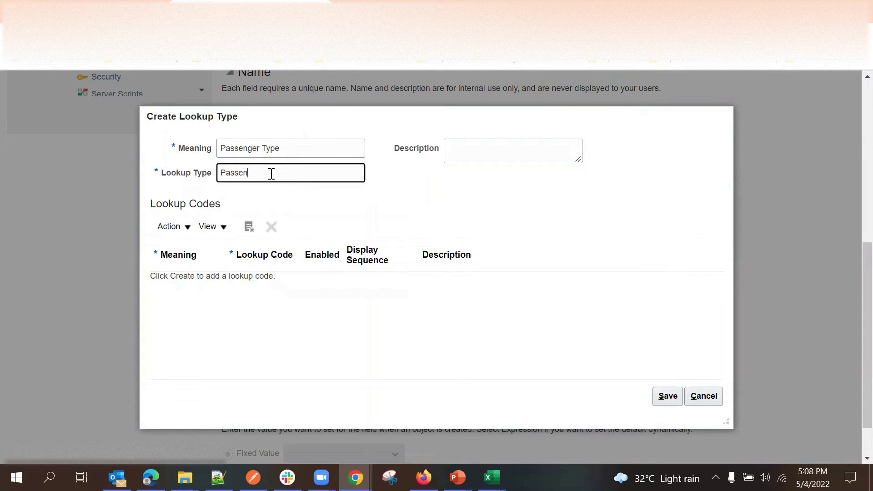
{"action": "type", "text": "gerType"}
{"action": "left_click", "coordinate": [341, 217]}
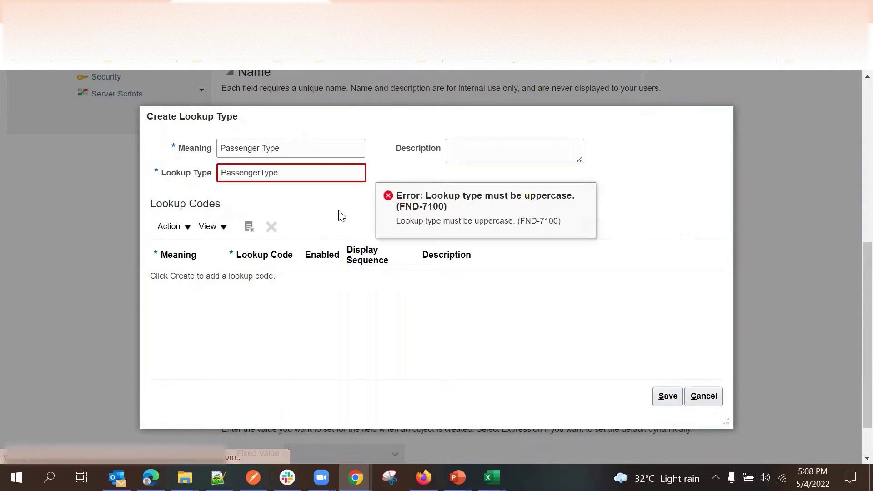
Retype the lookup type in uppercase as PASSENGERTYPE to clear the error.
{"action": "double_click", "coordinate": [269, 173]}
{"action": "type", "text": "PA"}
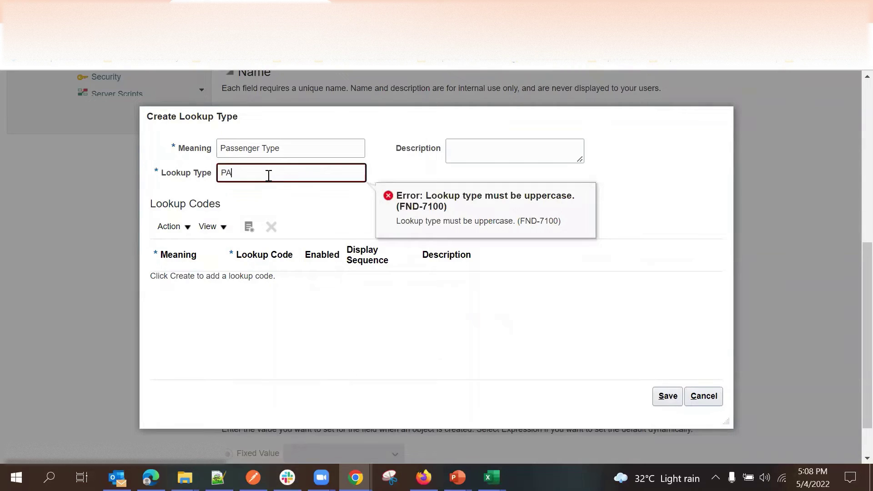
{"action": "type", "text": "SSENGERTYPE"}
{"action": "left_click", "coordinate": [333, 209]}
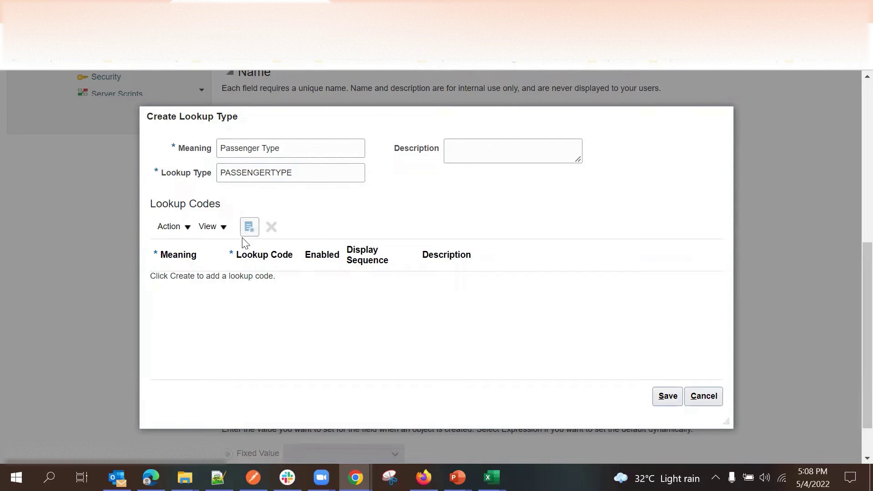
Add a new lookup code row with meaning 'Senior Citizen'.
{"action": "left_click", "coordinate": [249, 229]}
{"action": "left_click", "coordinate": [202, 285]}
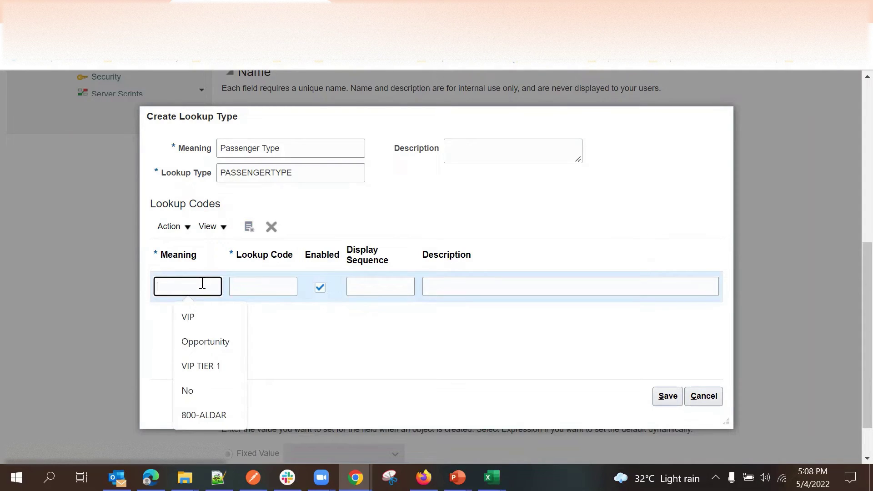
{"action": "type", "text": "VI"}
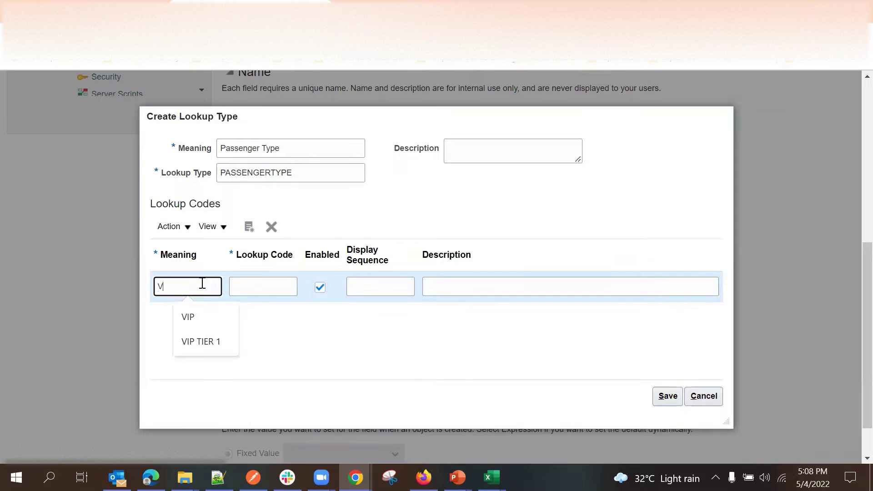
{"action": "key", "text": "BackSpace"}
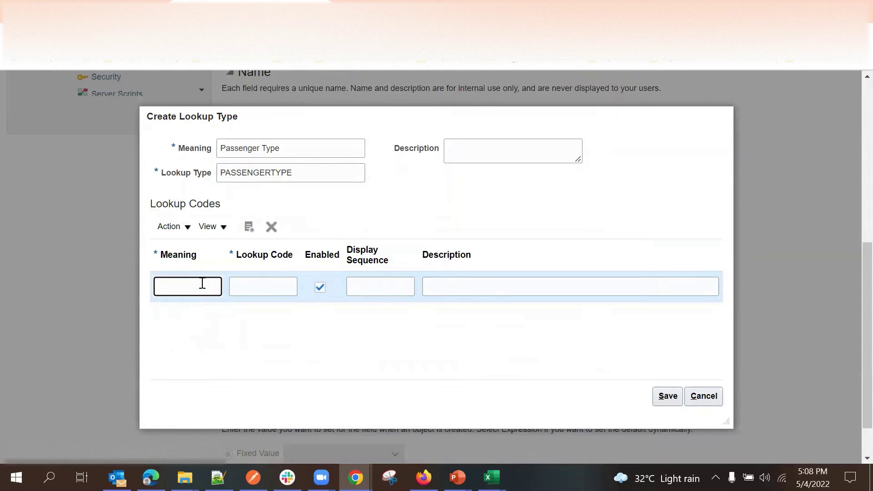
{"action": "type", "text": "Senior Citizen"}
Try correcting the misspelled meaning, which still reads 'Senior Citigen'.
{"action": "triple_click", "coordinate": [200, 287]}
{"action": "right_click", "coordinate": [199, 287]}
{"action": "left_click", "coordinate": [224, 345]}
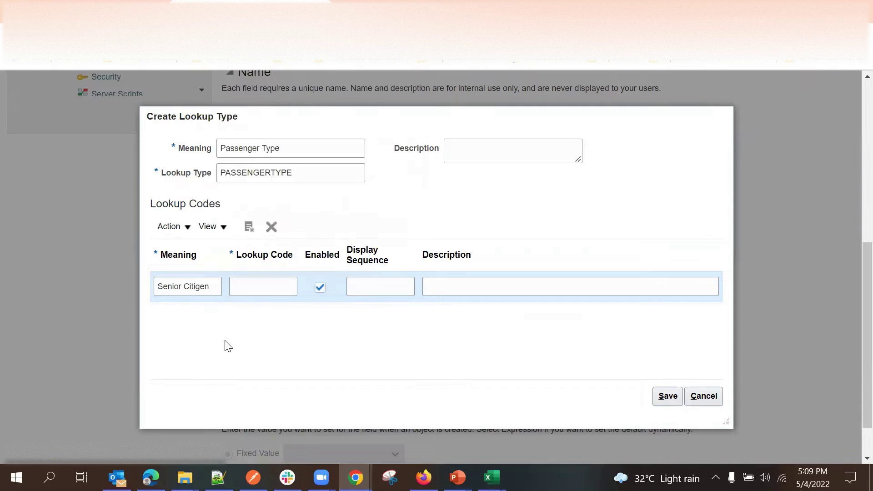
{"action": "double_click", "coordinate": [195, 285]}
{"action": "right_click", "coordinate": [195, 285]}
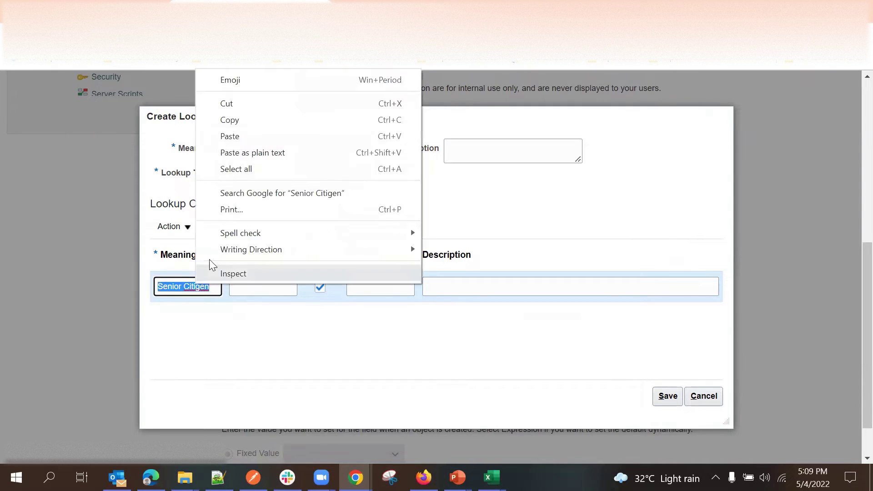
{"action": "left_click", "coordinate": [214, 331]}
{"action": "left_click", "coordinate": [215, 290]}
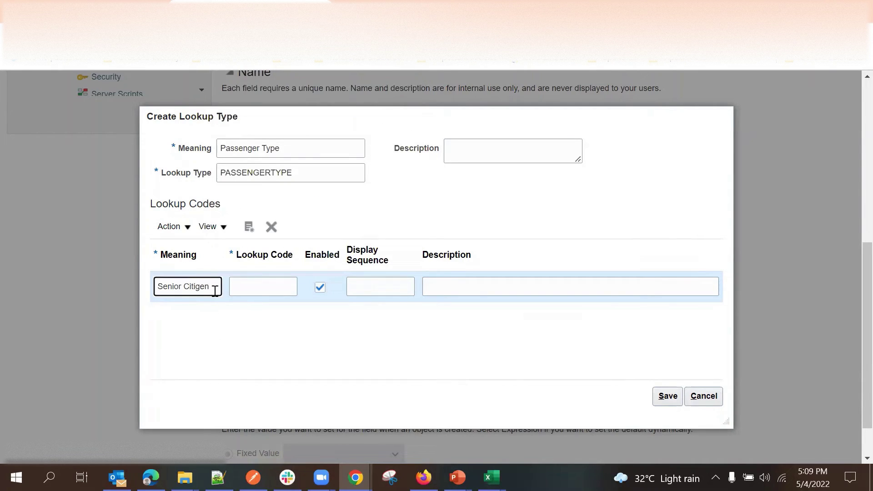
{"action": "key", "text": "BackSpace"}
{"action": "key", "text": "BackSpace"}
{"action": "key", "text": "BackSpace"}
{"action": "key", "text": "BackSpace"}
{"action": "type", "text": "igen"}
{"action": "left_click", "coordinate": [232, 319]}
{"action": "left_click", "coordinate": [197, 287]}
{"action": "triple_click", "coordinate": [196, 284]}
{"action": "right_click", "coordinate": [195, 284]}
{"action": "left_click", "coordinate": [238, 328]}
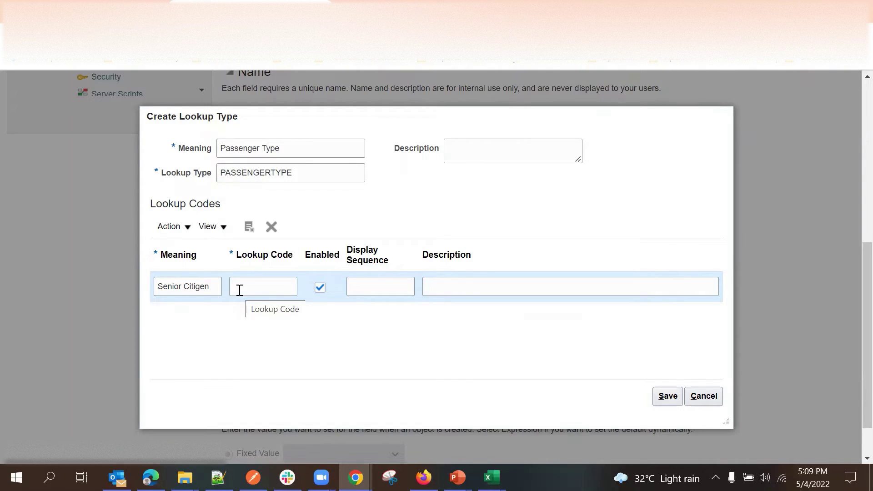
Fix the meaning to 'Senior Citizen' and give it lookup code Senior_Citizen.
{"action": "left_click", "coordinate": [200, 286]}
{"action": "key", "text": "BackSpace"}
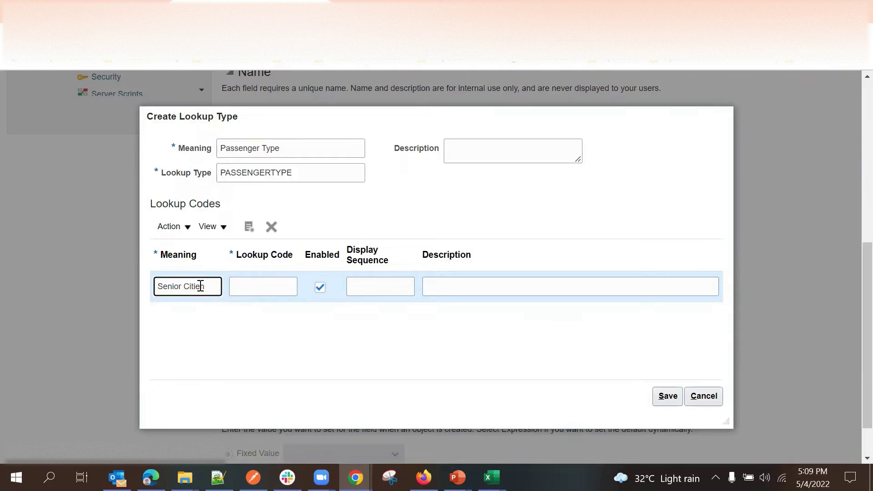
{"action": "type", "text": "z"}
{"action": "left_click", "coordinate": [266, 285]}
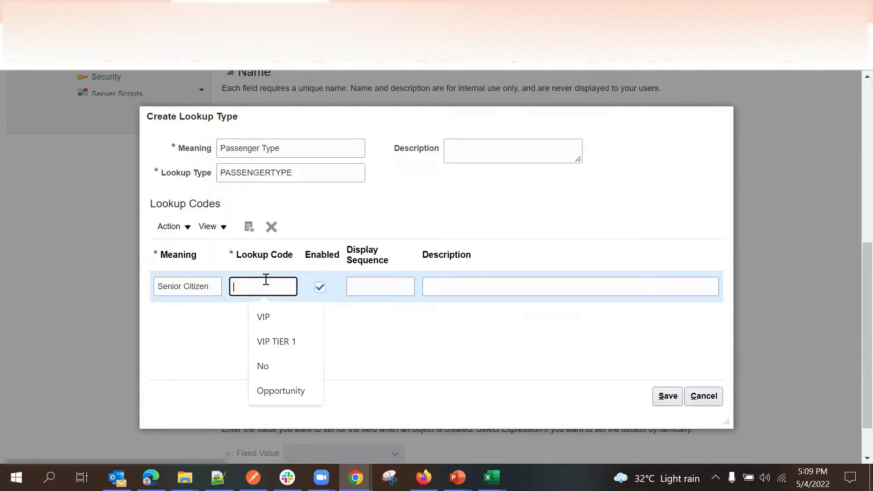
{"action": "type", "text": "Se"}
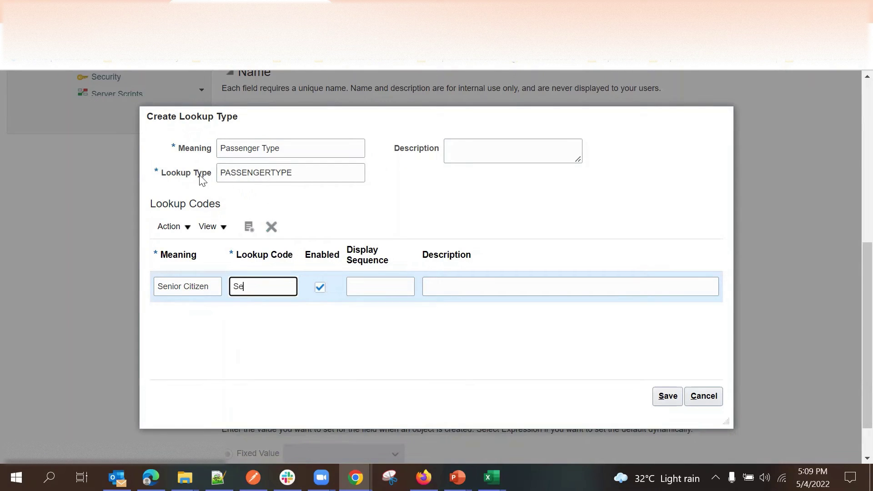
{"action": "left_click", "coordinate": [257, 172]}
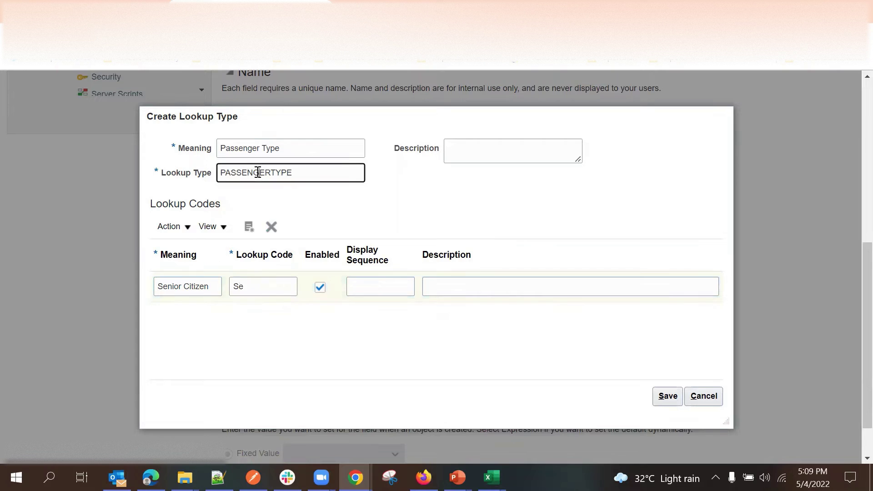
{"action": "double_click", "coordinate": [258, 172]}
{"action": "left_click", "coordinate": [290, 205]}
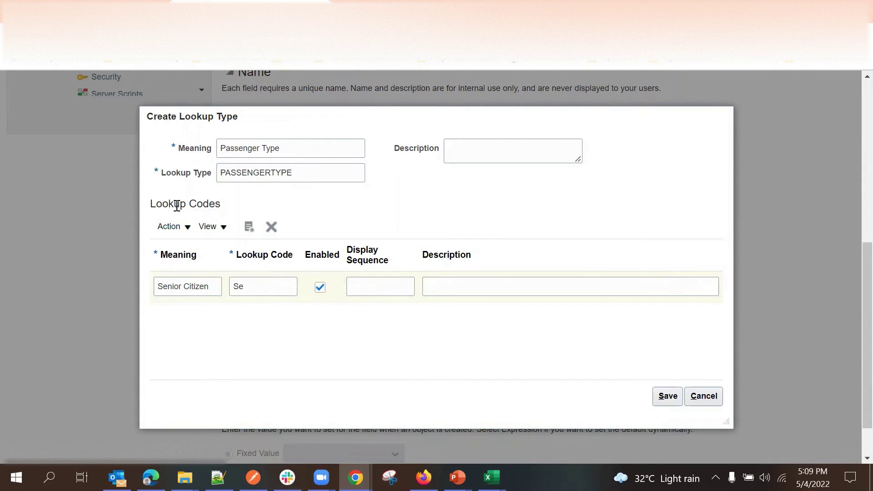
{"action": "left_click", "coordinate": [269, 283]}
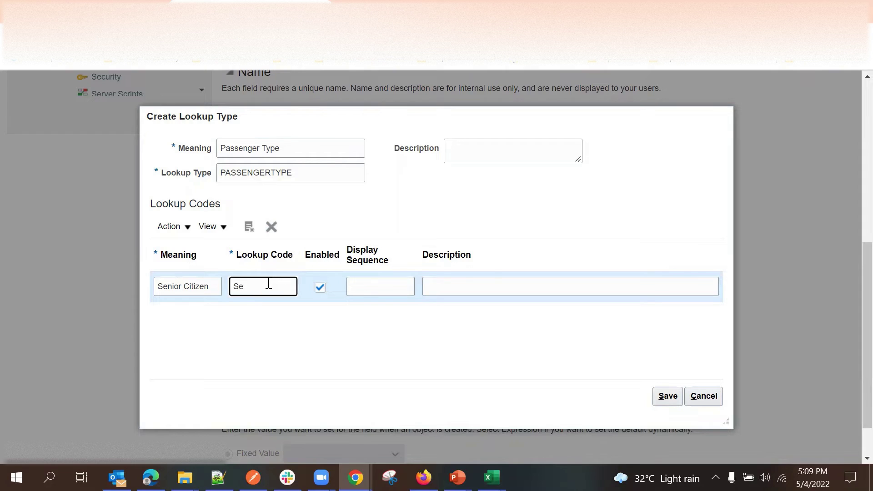
{"action": "type", "text": "nior_Citizen"}
{"action": "left_click", "coordinate": [305, 347]}
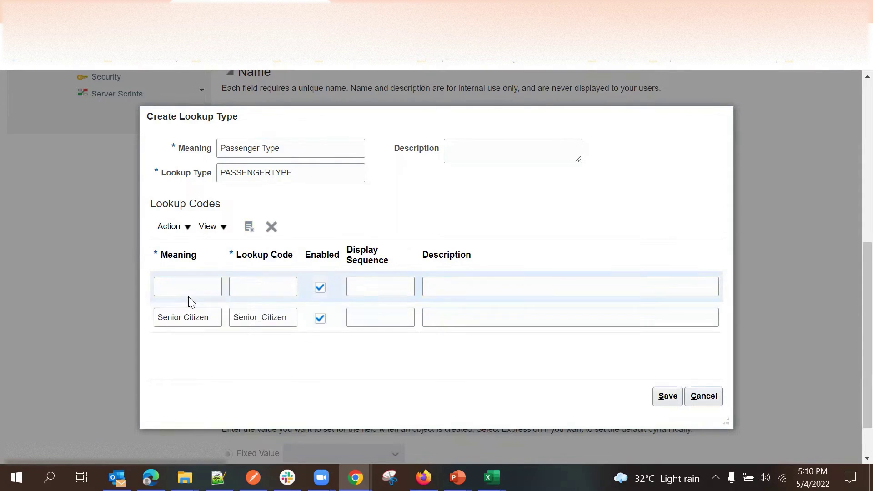
Add a General lookup code with meaning and code General, then save the PASSENGERTYPE lookup.
{"action": "left_click", "coordinate": [193, 290]}
{"action": "type", "text": "General"}
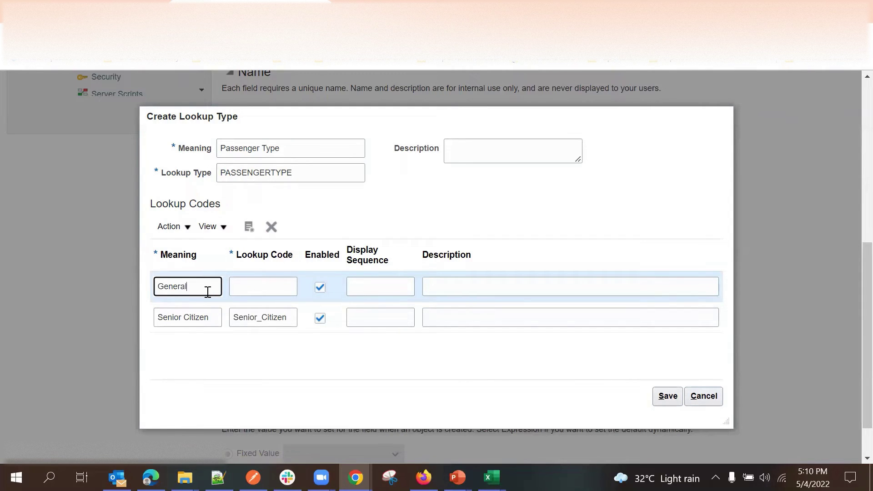
{"action": "double_click", "coordinate": [166, 290]}
{"action": "key", "text": "ctrl+c"}
{"action": "left_click", "coordinate": [243, 283]}
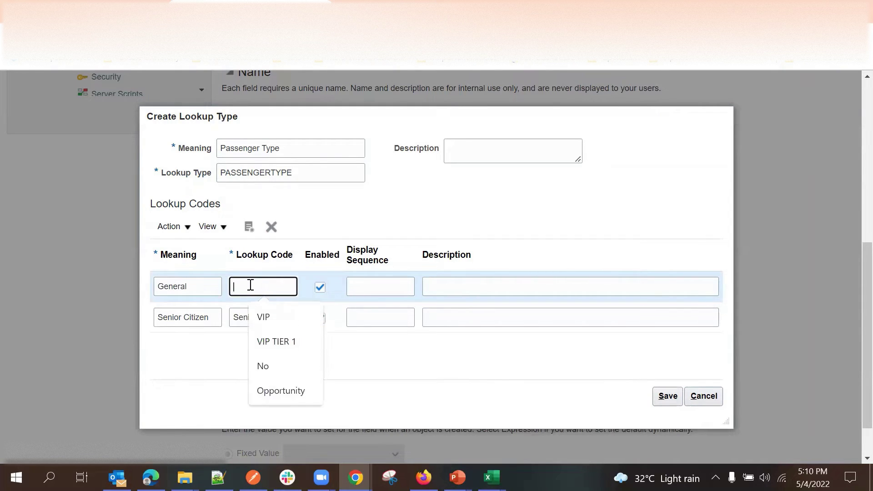
{"action": "key", "text": "ctrl+v"}
{"action": "left_click", "coordinate": [440, 217]}
{"action": "left_click", "coordinate": [665, 399]}
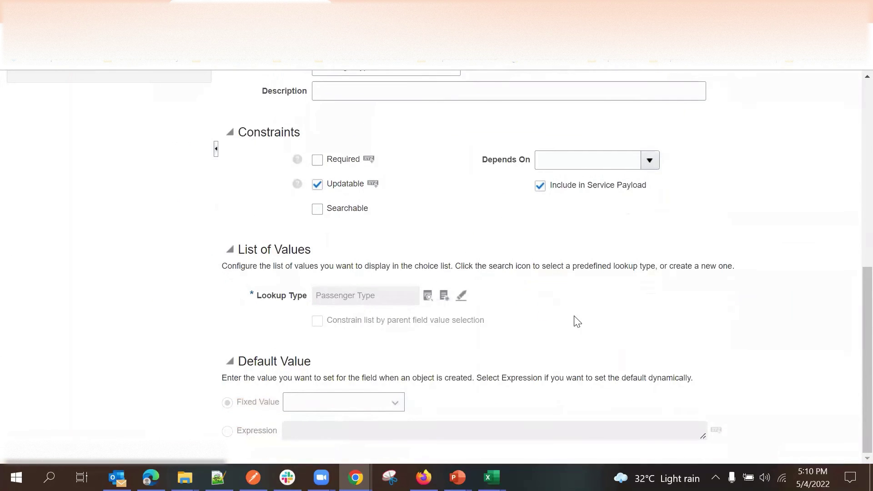
Set General as the fixed default value and save and close the Passenger Type field.
{"action": "scroll", "coordinate": [691, 297], "scroll_direction": "up", "scroll_amount": 5}
{"action": "scroll", "coordinate": [528, 292], "scroll_direction": "down", "scroll_amount": 5}
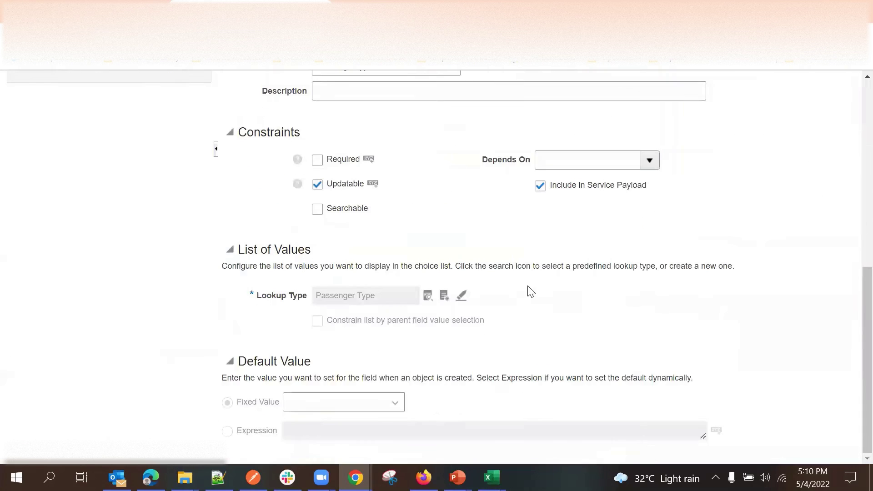
{"action": "left_click", "coordinate": [348, 408]}
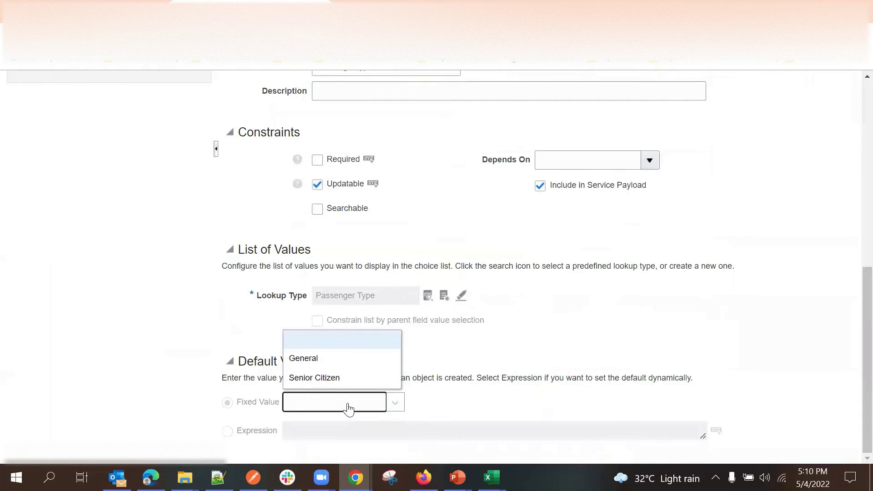
{"action": "left_click", "coordinate": [330, 359]}
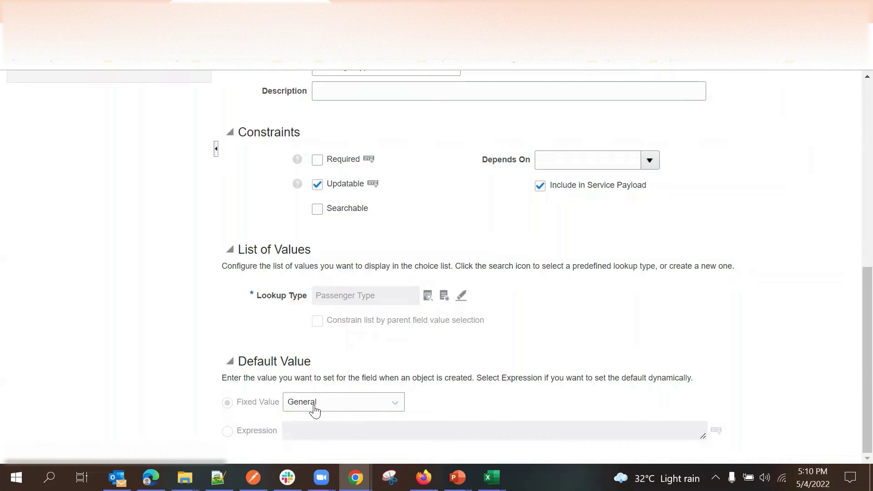
{"action": "scroll", "coordinate": [742, 247], "scroll_direction": "up", "scroll_amount": 6}
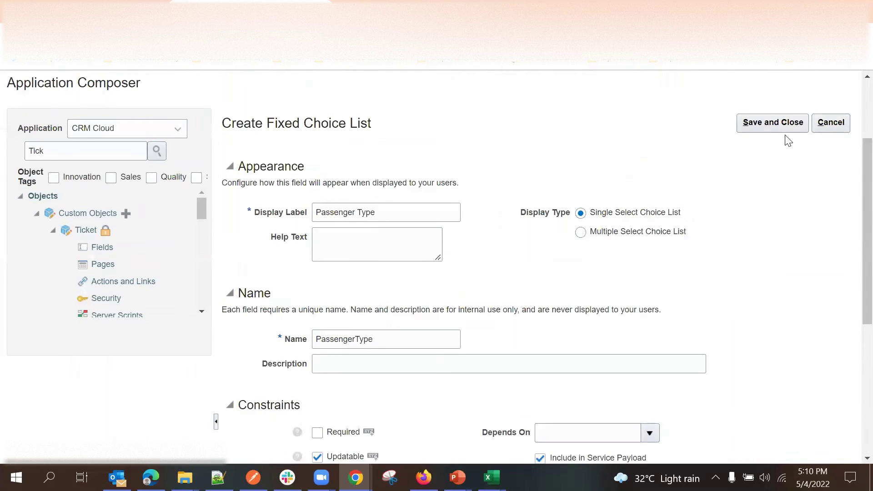
{"action": "left_click", "coordinate": [783, 123]}
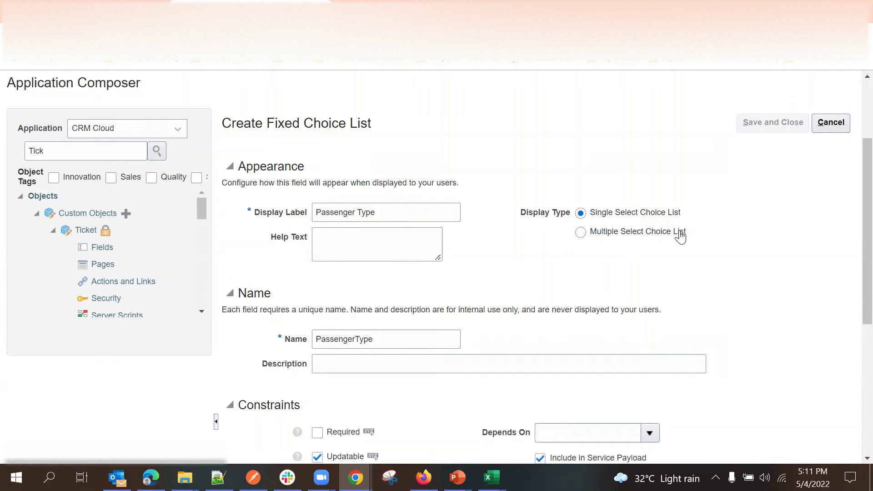
Save the Passenger Type fixed choice list field on the Ticket object.
{"action": "scroll", "coordinate": [459, 299], "scroll_direction": "down", "scroll_amount": 5}
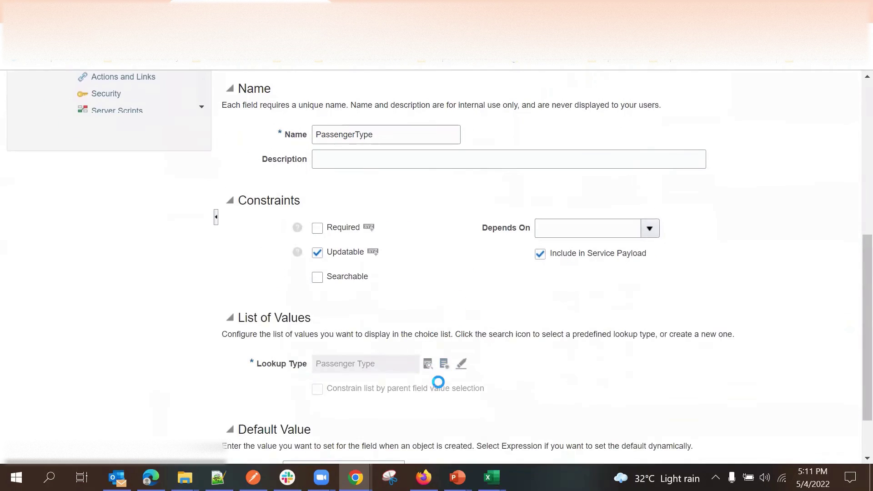
{"action": "scroll", "coordinate": [477, 367], "scroll_direction": "up", "scroll_amount": 3}
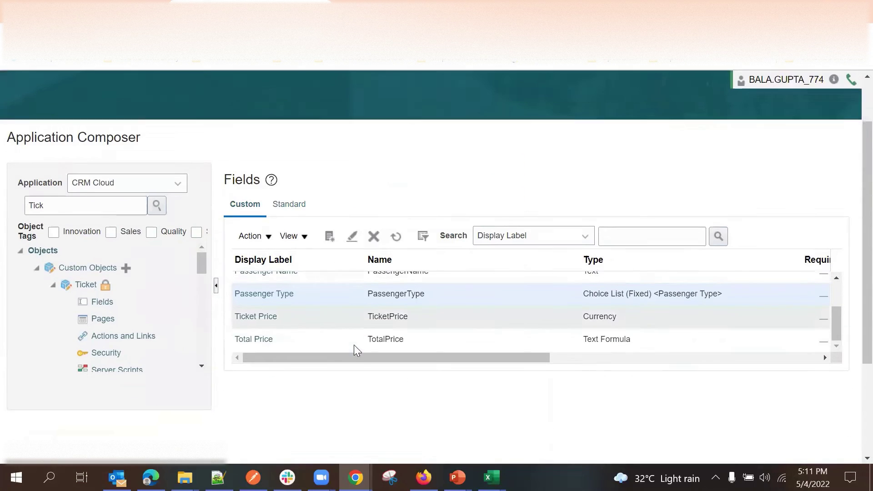
{"action": "left_click", "coordinate": [329, 236]}
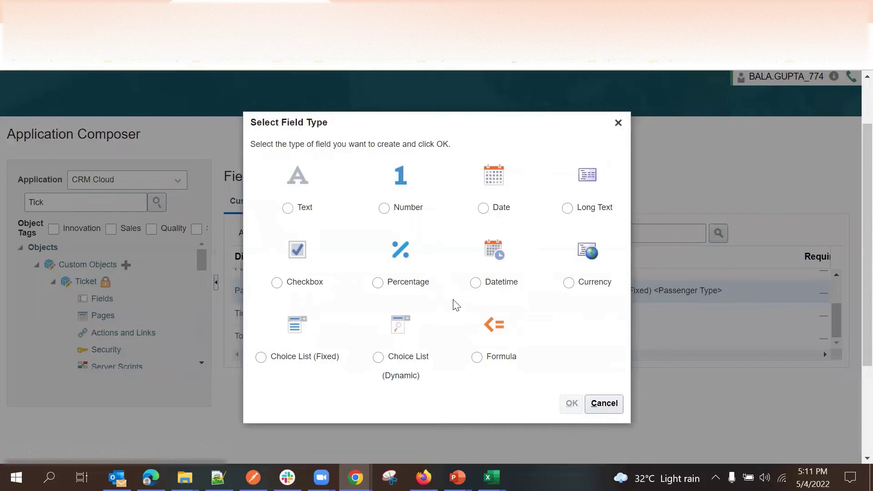
Create a new custom field of type Datetime.
{"action": "left_click", "coordinate": [484, 209]}
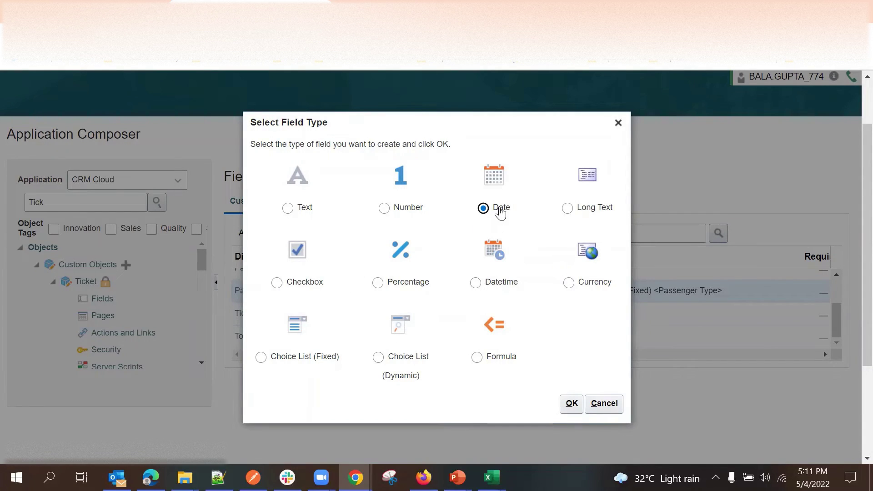
{"action": "left_click", "coordinate": [507, 286]}
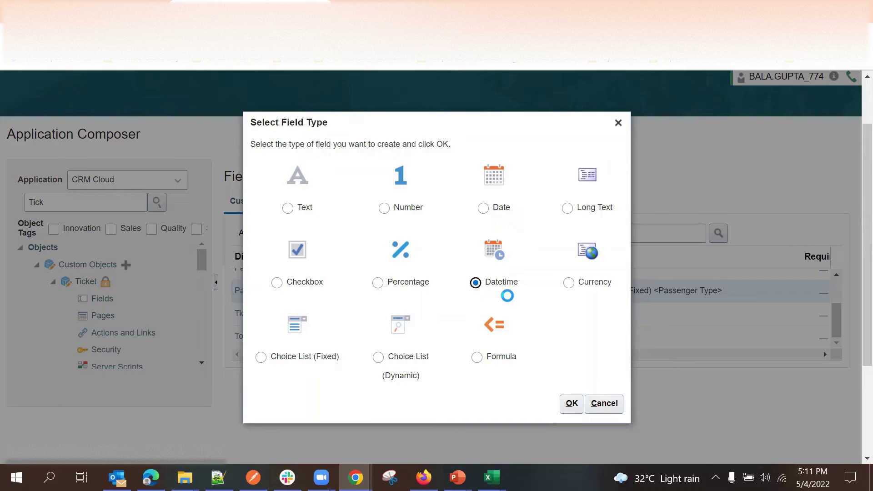
{"action": "left_click", "coordinate": [570, 402]}
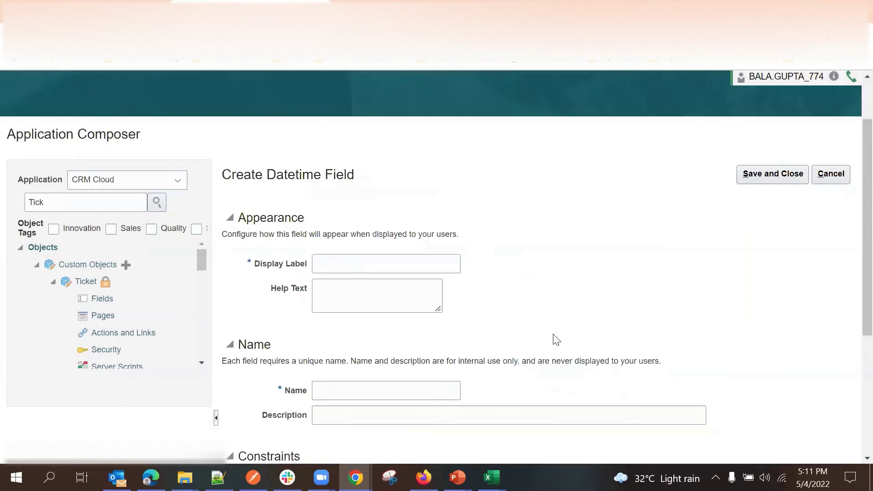
Set the field's display label to 'Onboarding Time'.
{"action": "left_click", "coordinate": [370, 262]}
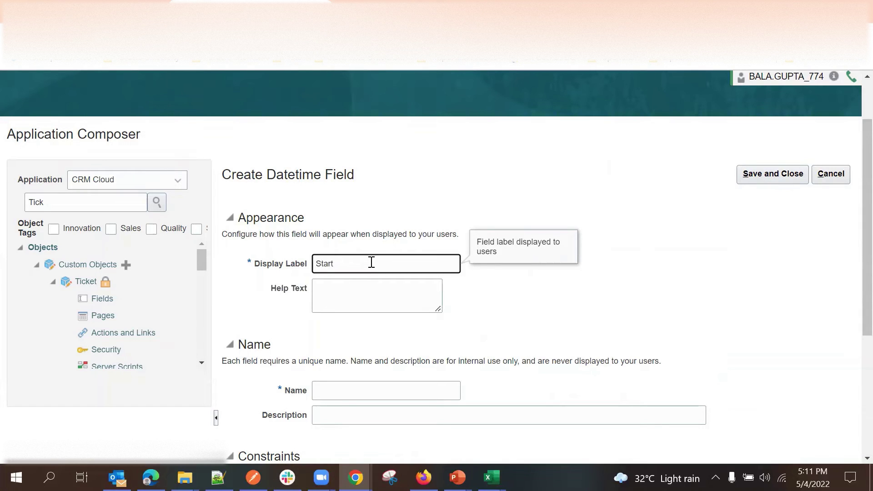
{"action": "type", "text": "Journey"}
{"action": "double_click", "coordinate": [328, 264]}
{"action": "type", "text": "Onboarding"}
{"action": "double_click", "coordinate": [370, 263]}
{"action": "type", "text": "Time"}
{"action": "left_click", "coordinate": [484, 280]}
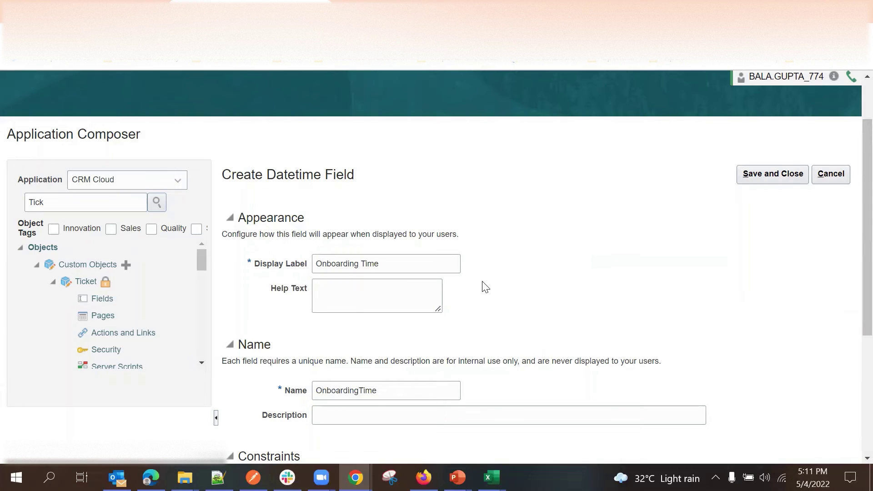
{"action": "left_click", "coordinate": [424, 260]}
{"action": "scroll", "coordinate": [579, 246], "scroll_direction": "down", "scroll_amount": 5}
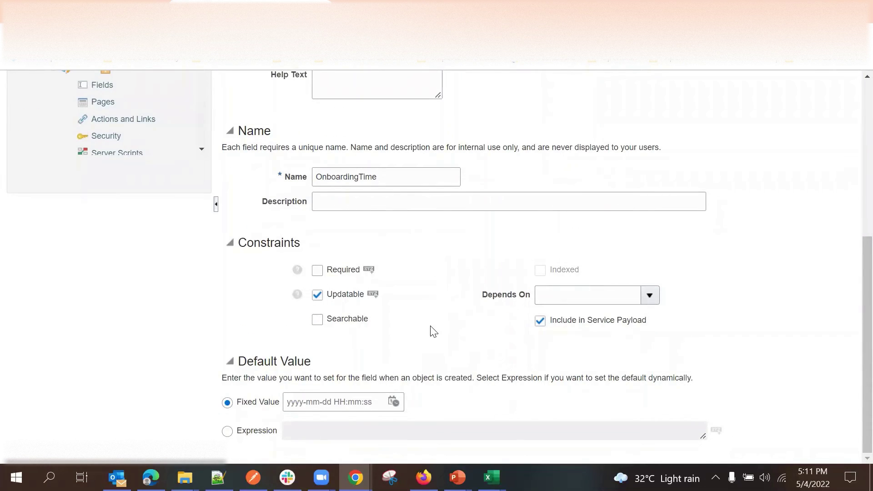
{"action": "scroll", "coordinate": [433, 331], "scroll_direction": "up", "scroll_amount": 5}
Save the Onboarding Time field and review it in the Ticket fields list.
{"action": "left_click", "coordinate": [773, 164]}
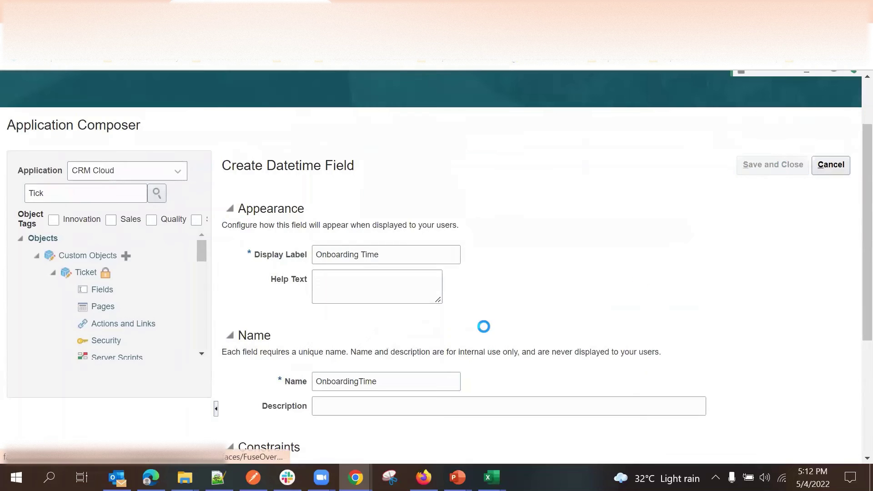
{"action": "scroll", "coordinate": [483, 326], "scroll_direction": "down", "scroll_amount": 5}
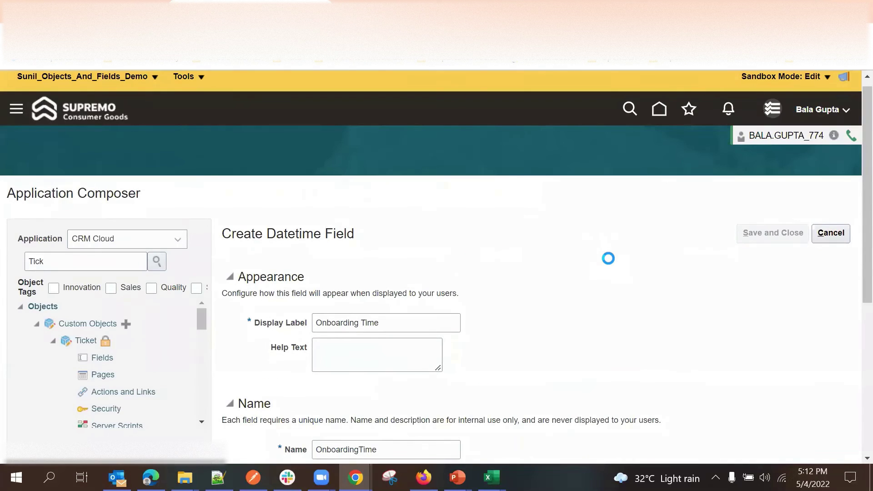
{"action": "scroll", "coordinate": [604, 259], "scroll_direction": "down", "scroll_amount": 5}
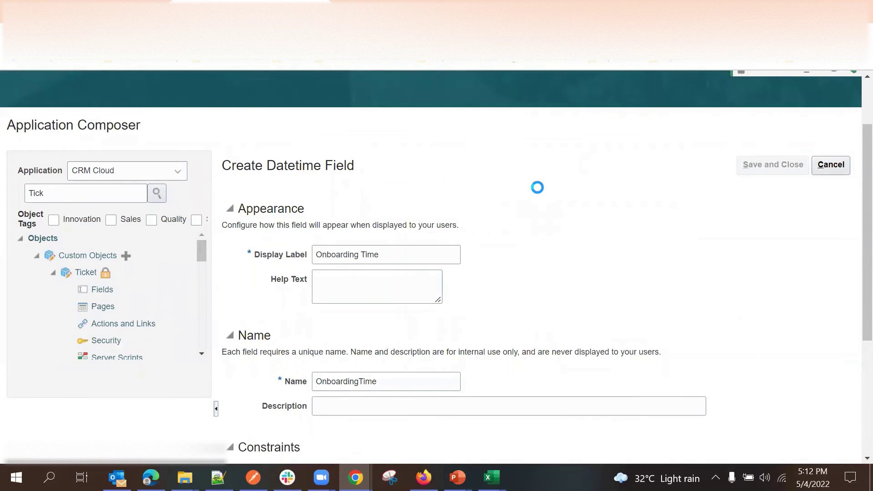
{"action": "scroll", "coordinate": [523, 189], "scroll_direction": "down", "scroll_amount": 2}
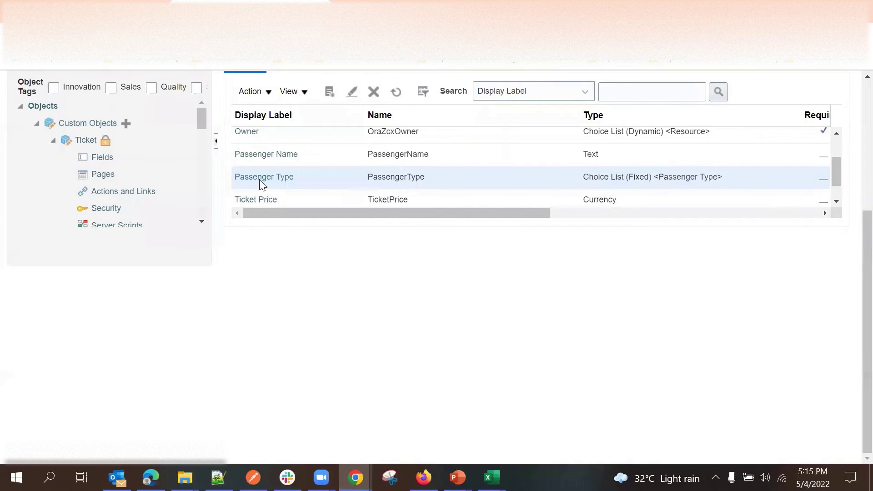
{"action": "scroll", "coordinate": [262, 184], "scroll_direction": "up", "scroll_amount": 3}
{"action": "scroll", "coordinate": [321, 247], "scroll_direction": "up", "scroll_amount": 1}
{"action": "scroll", "coordinate": [304, 233], "scroll_direction": "down", "scroll_amount": 3}
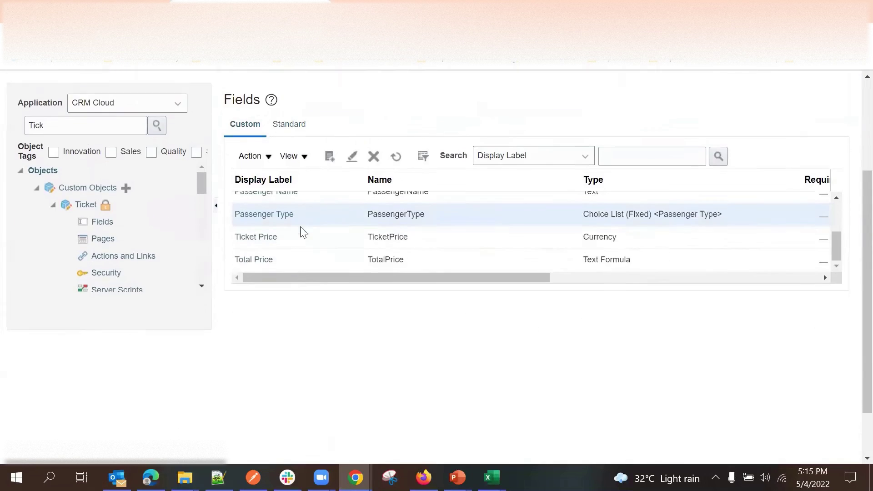
{"action": "scroll", "coordinate": [303, 233], "scroll_direction": "down", "scroll_amount": 2}
{"action": "scroll", "coordinate": [309, 213], "scroll_direction": "up", "scroll_amount": 5}
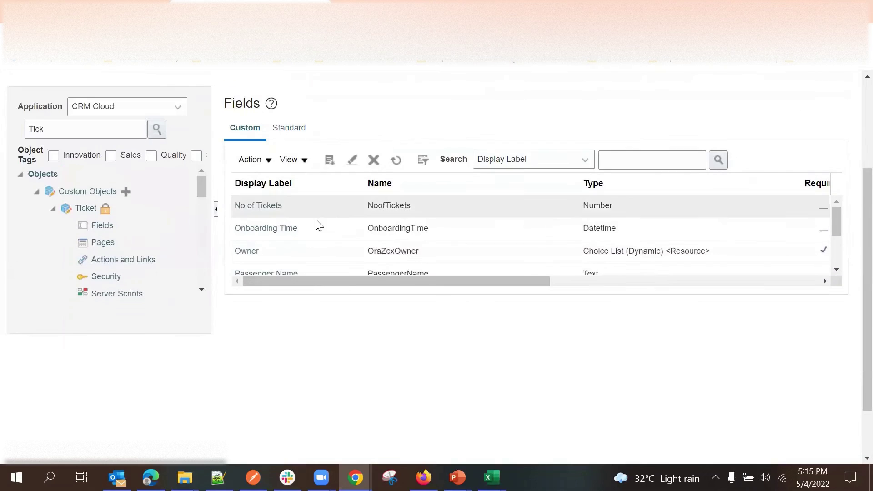
Start a new Choice List (Dynamic) custom field.
{"action": "left_click", "coordinate": [329, 161]}
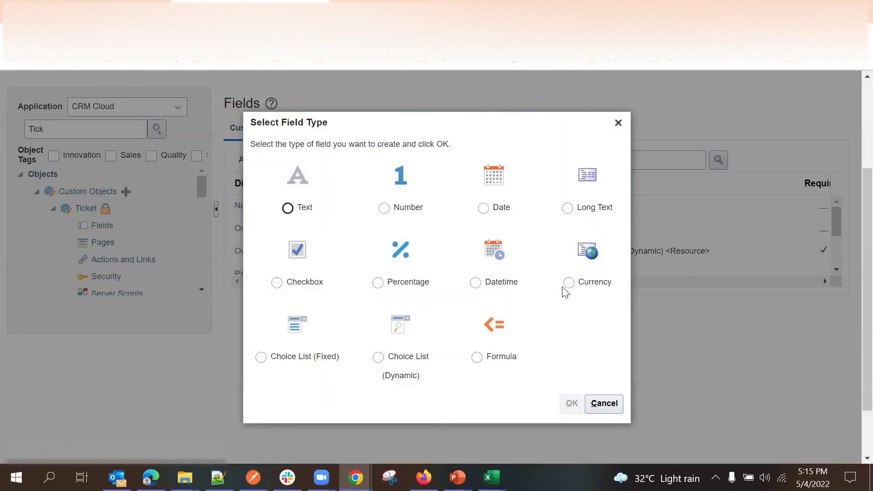
{"action": "left_click", "coordinate": [405, 361]}
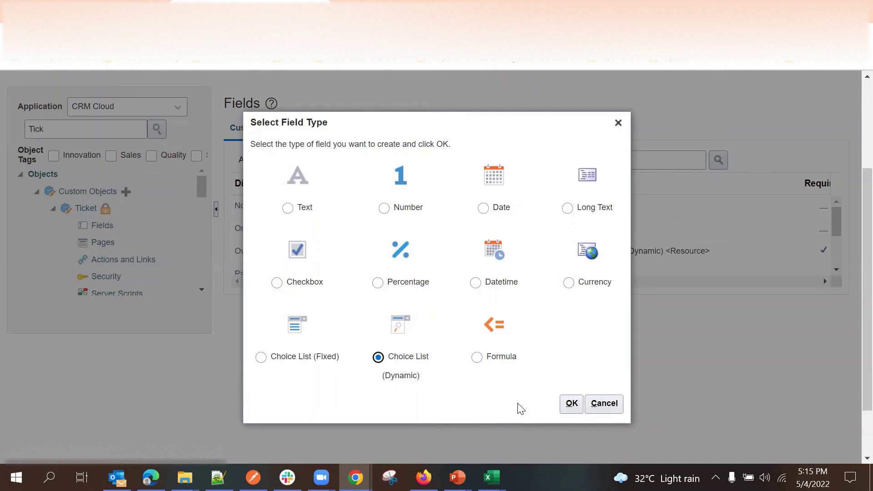
{"action": "left_click", "coordinate": [572, 405]}
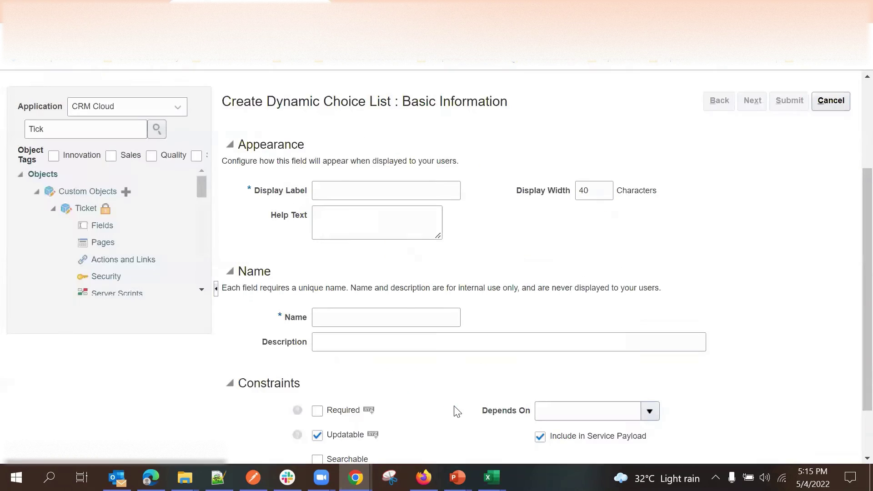
Label the field 'Account' and advance to the List of Values step.
{"action": "left_click", "coordinate": [376, 188]}
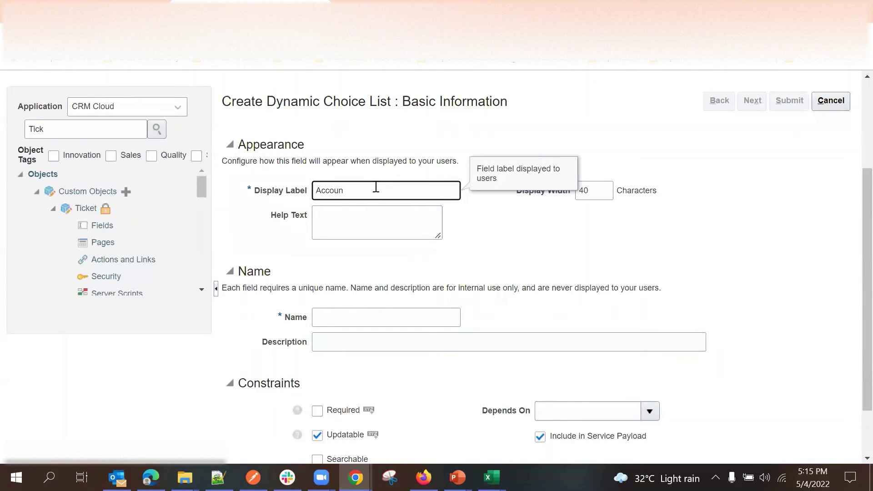
{"action": "left_click", "coordinate": [482, 245]}
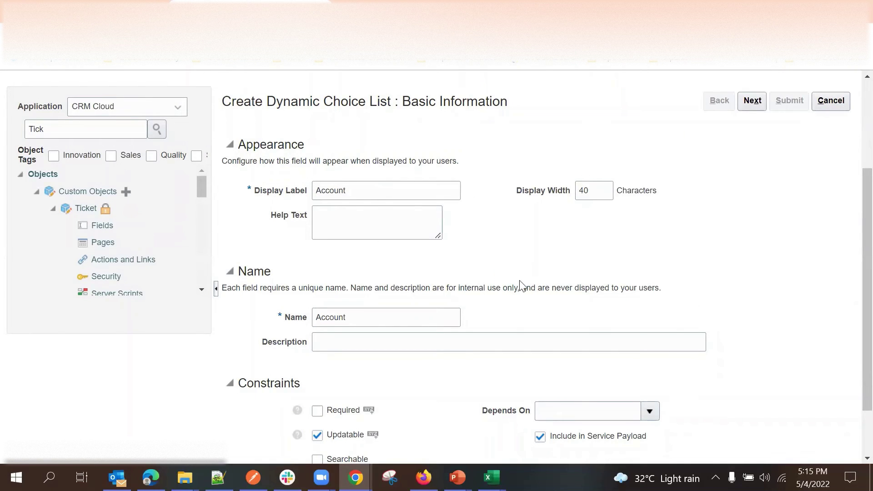
{"action": "left_click", "coordinate": [335, 190]}
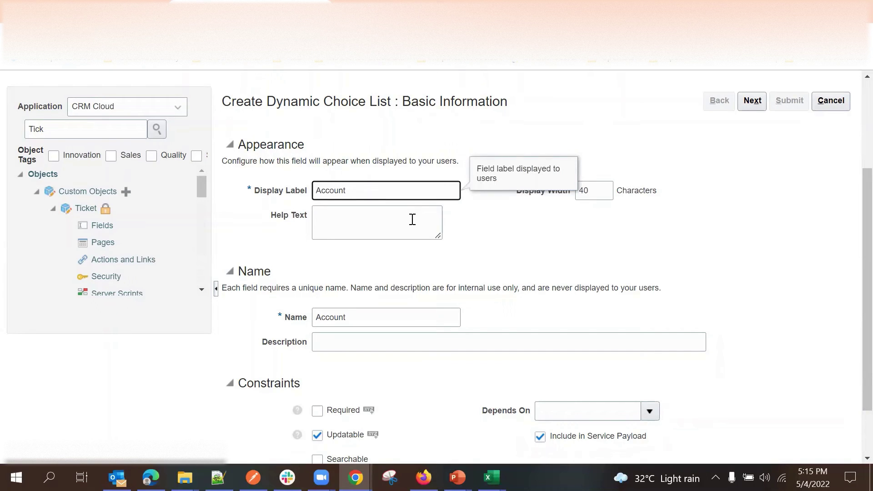
{"action": "scroll", "coordinate": [433, 222], "scroll_direction": "down", "scroll_amount": 1}
{"action": "left_click", "coordinate": [509, 246]}
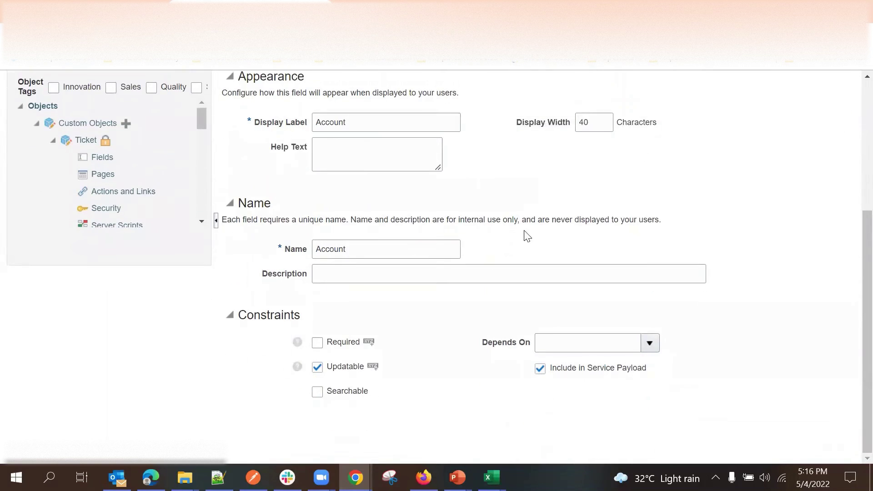
{"action": "scroll", "coordinate": [626, 240], "scroll_direction": "up", "scroll_amount": 5}
{"action": "left_click", "coordinate": [755, 238]}
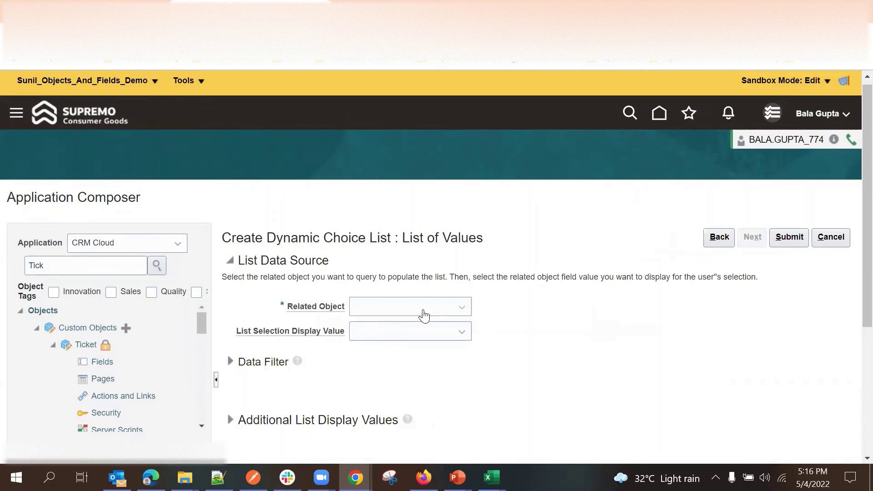
Use Account as the related object with Organization Name as the display value.
{"action": "left_click", "coordinate": [422, 310]}
{"action": "left_click", "coordinate": [411, 141]}
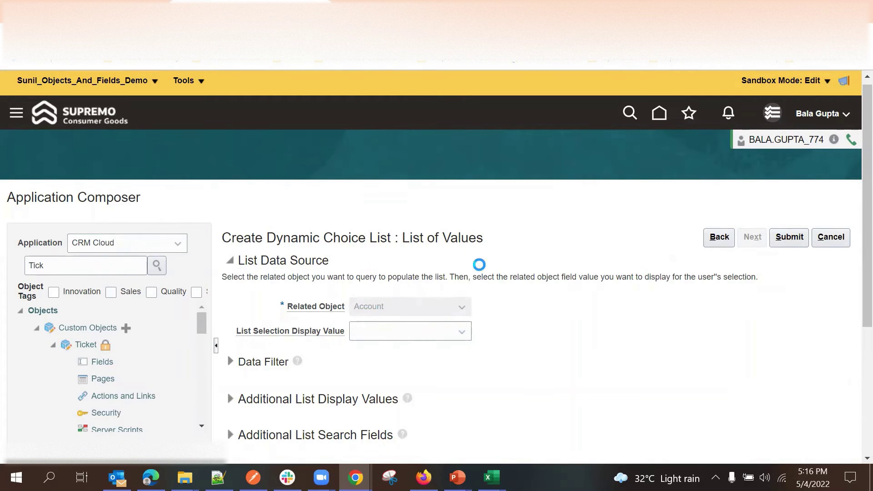
{"action": "scroll", "coordinate": [505, 259], "scroll_direction": "down", "scroll_amount": 3}
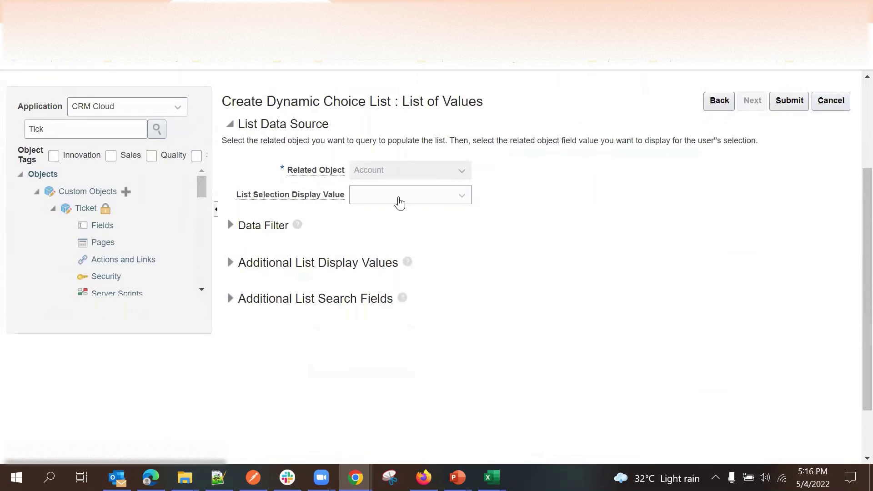
{"action": "left_click", "coordinate": [399, 201]}
{"action": "left_click", "coordinate": [454, 196]}
{"action": "left_click", "coordinate": [415, 205]}
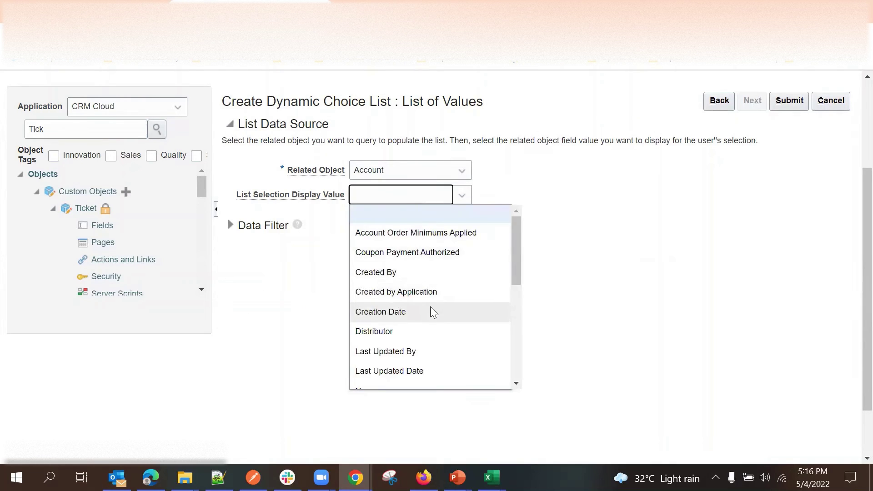
{"action": "scroll", "coordinate": [430, 312], "scroll_direction": "down", "scroll_amount": 3}
{"action": "left_click", "coordinate": [422, 316]}
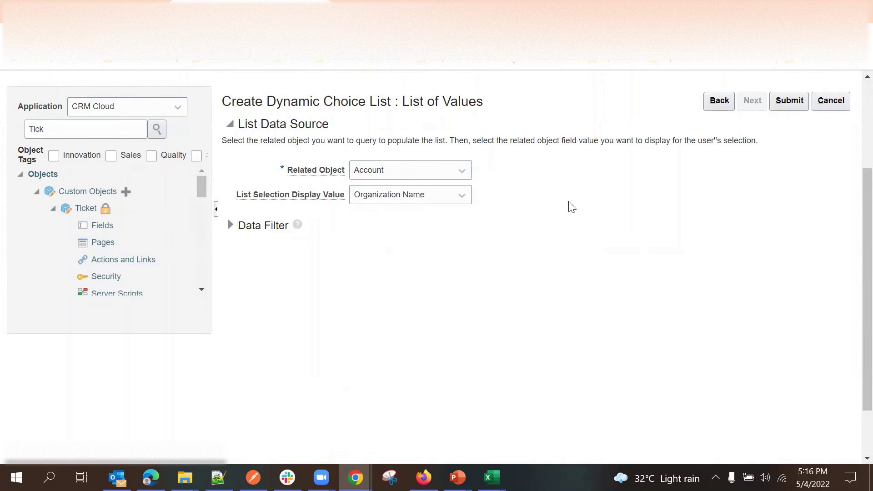
Keep a simple data filter and submit the Account choice list.
{"action": "left_click", "coordinate": [230, 226]}
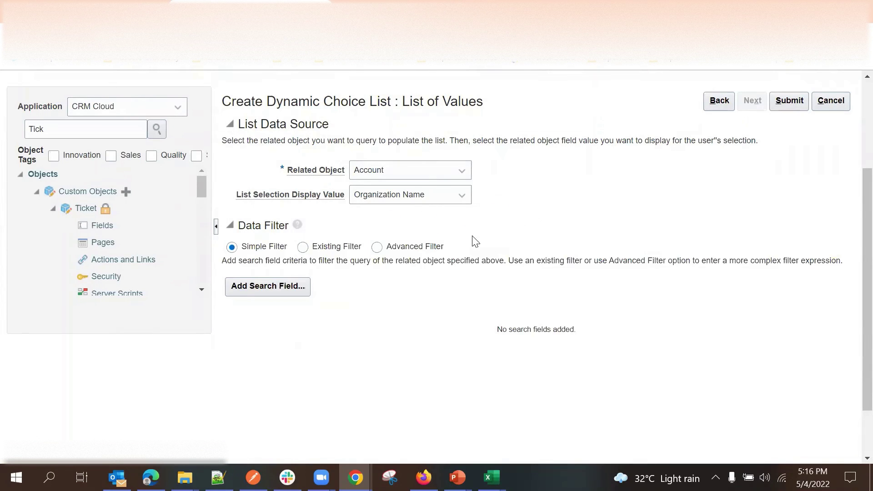
{"action": "scroll", "coordinate": [351, 236], "scroll_direction": "down", "scroll_amount": 2}
{"action": "scroll", "coordinate": [373, 224], "scroll_direction": "up", "scroll_amount": 2}
{"action": "left_click", "coordinate": [304, 248]}
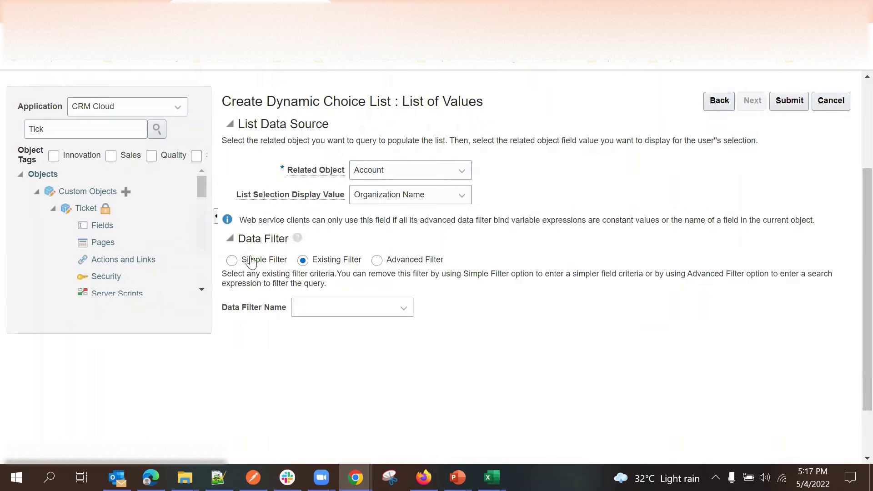
{"action": "left_click", "coordinate": [233, 260]}
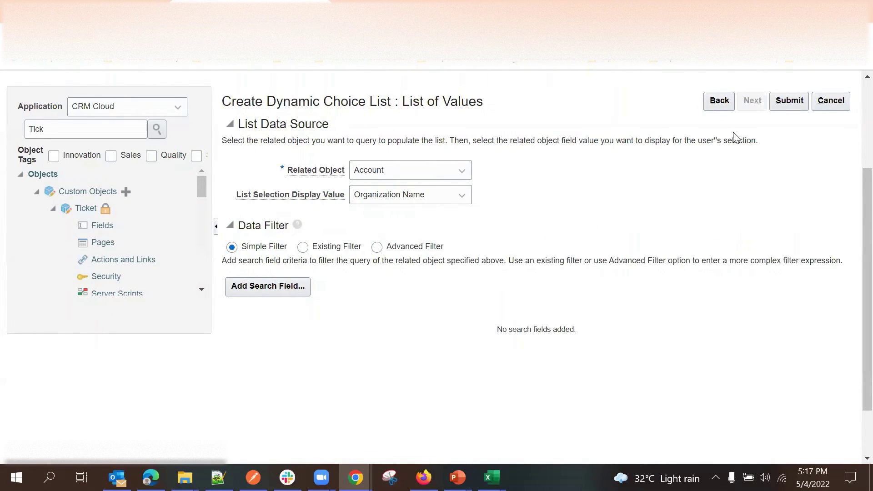
{"action": "left_click", "coordinate": [786, 102]}
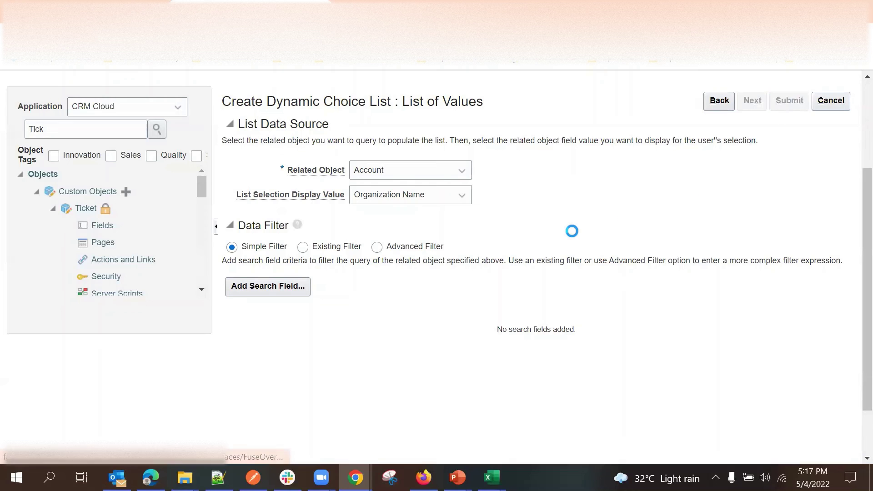
Check that Account is listed as Choice List (Dynamic) on OrganizationProfile among Ticket fields.
{"action": "left_click", "coordinate": [126, 333]}
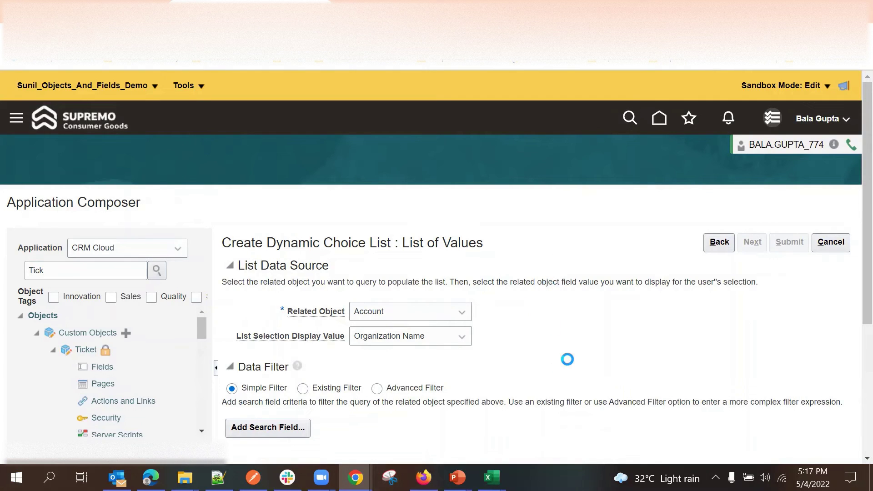
{"action": "scroll", "coordinate": [597, 308], "scroll_direction": "down", "scroll_amount": 2}
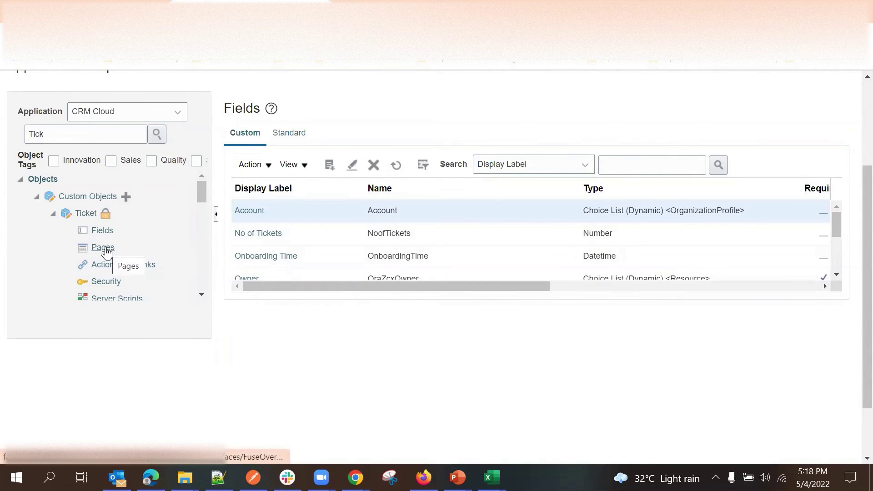
Generate the default pages for Ticket from its Pages node.
{"action": "left_click", "coordinate": [105, 246]}
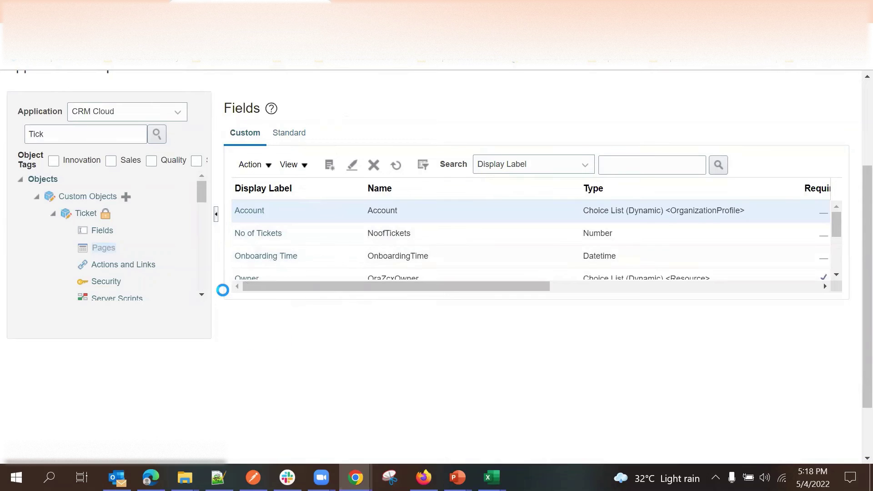
{"action": "scroll", "coordinate": [222, 289], "scroll_direction": "up", "scroll_amount": 2}
{"action": "scroll", "coordinate": [407, 228], "scroll_direction": "down", "scroll_amount": 3}
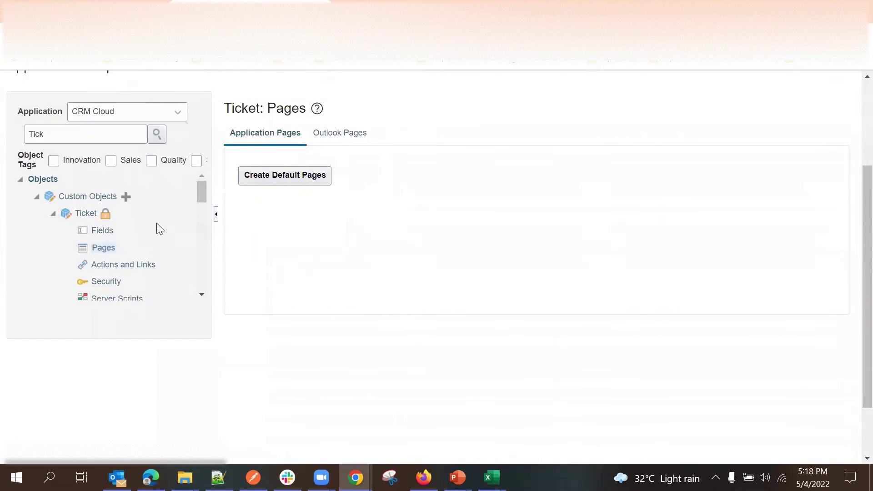
{"action": "left_click", "coordinate": [283, 180]}
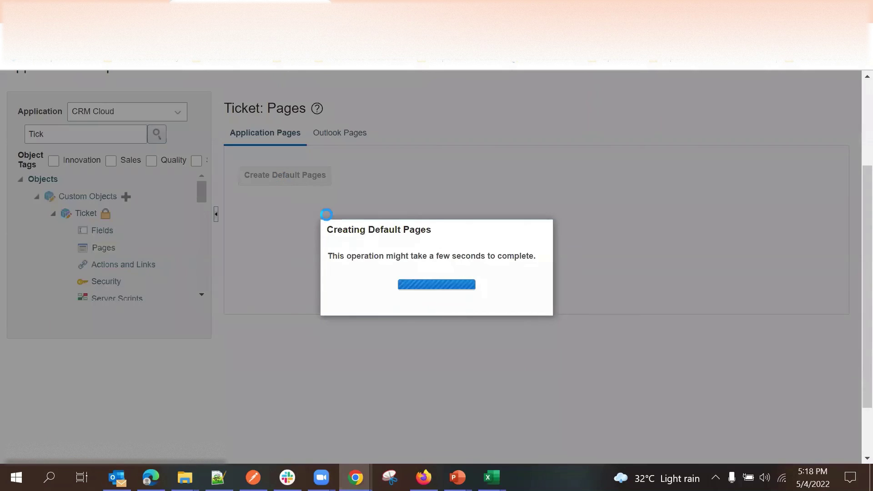
{"action": "scroll", "coordinate": [396, 182], "scroll_direction": "up", "scroll_amount": 3}
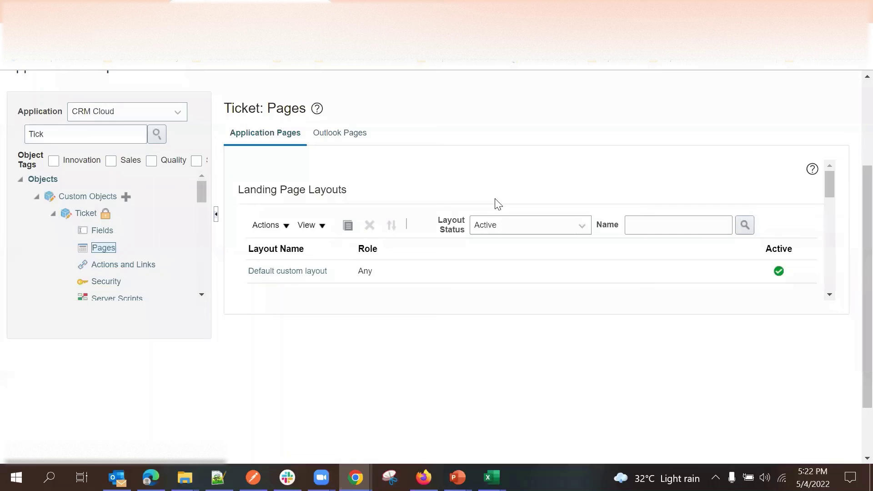
Review the Ticket Landing, Creation and Details page layout sections.
{"action": "scroll", "coordinate": [471, 237], "scroll_direction": "up", "scroll_amount": 2}
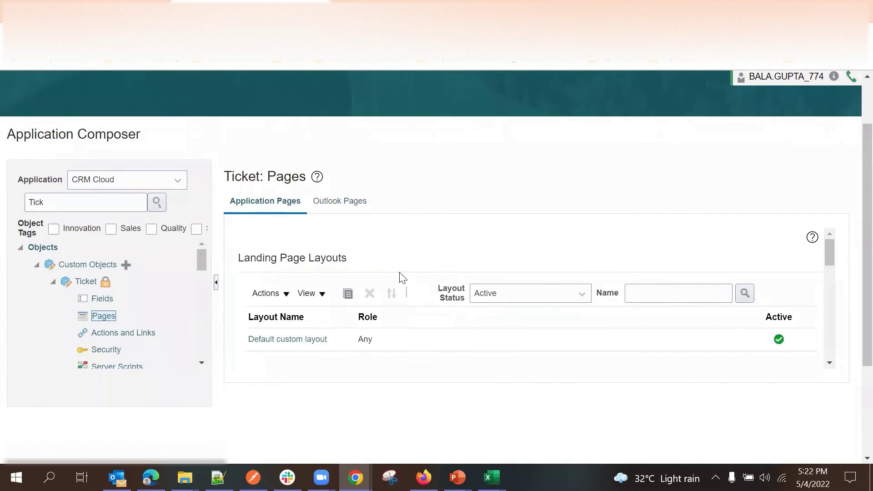
{"action": "scroll", "coordinate": [400, 275], "scroll_direction": "down", "scroll_amount": 2}
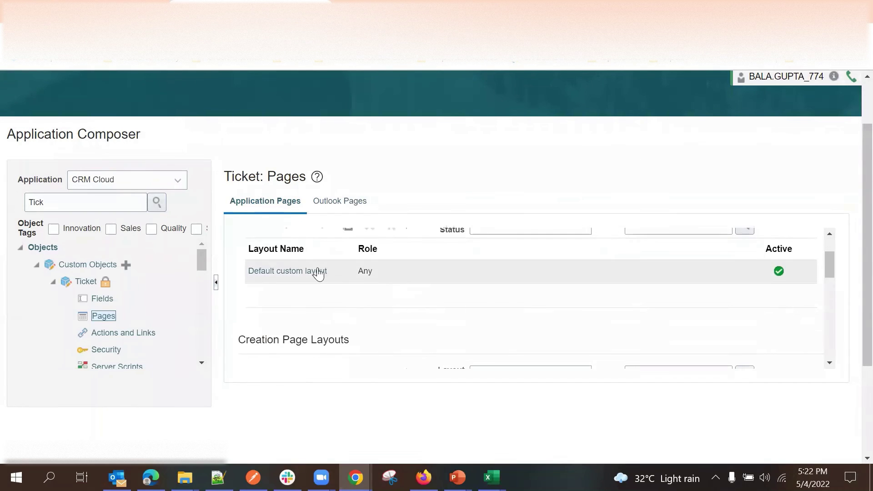
{"action": "scroll", "coordinate": [320, 295], "scroll_direction": "up", "scroll_amount": 2}
{"action": "scroll", "coordinate": [327, 314], "scroll_direction": "down", "scroll_amount": 3}
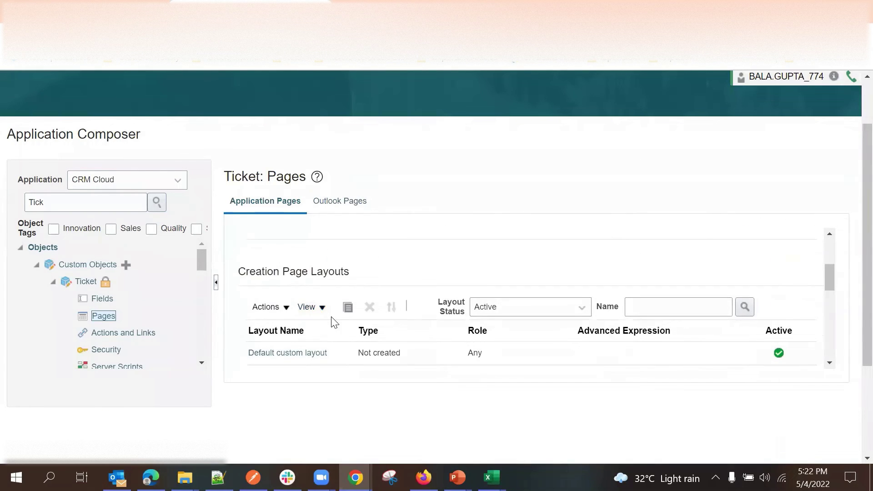
{"action": "scroll", "coordinate": [328, 314], "scroll_direction": "down", "scroll_amount": 2}
{"action": "scroll", "coordinate": [312, 316], "scroll_direction": "up", "scroll_amount": 2}
{"action": "scroll", "coordinate": [312, 318], "scroll_direction": "down", "scroll_amount": 2}
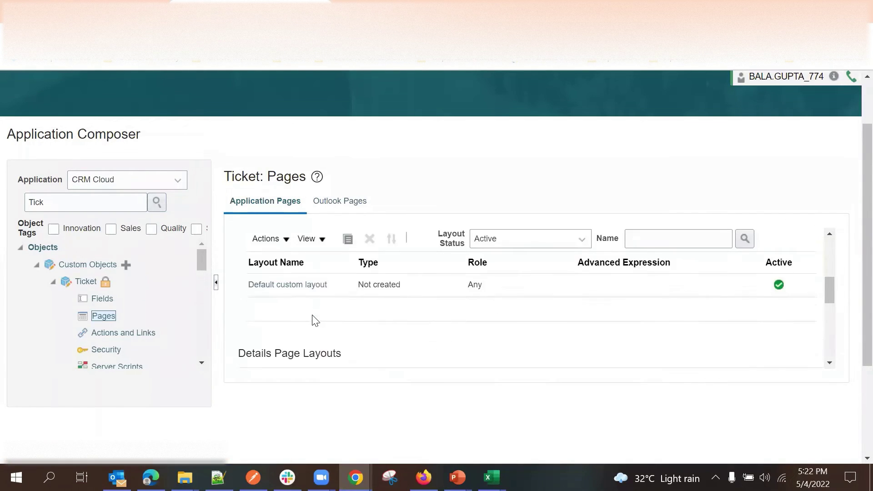
{"action": "scroll", "coordinate": [306, 299], "scroll_direction": "up", "scroll_amount": 4}
{"action": "scroll", "coordinate": [359, 289], "scroll_direction": "up", "scroll_amount": 2}
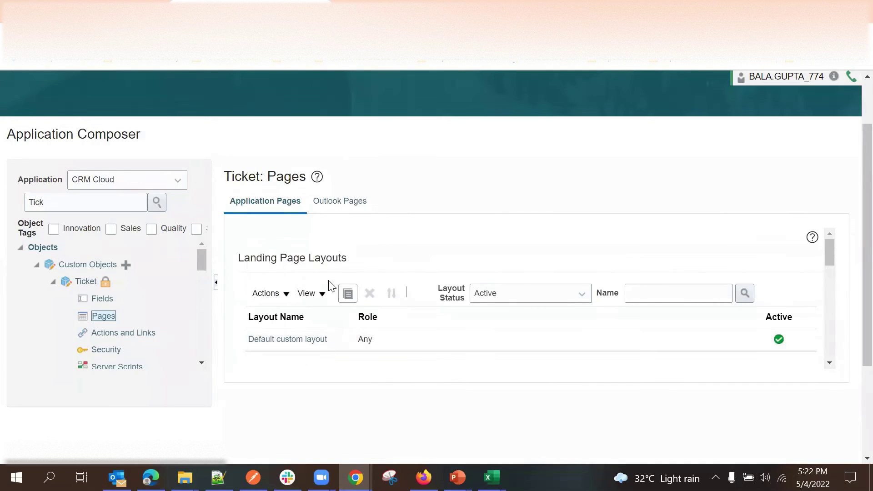
{"action": "scroll", "coordinate": [345, 273], "scroll_direction": "down", "scroll_amount": 4}
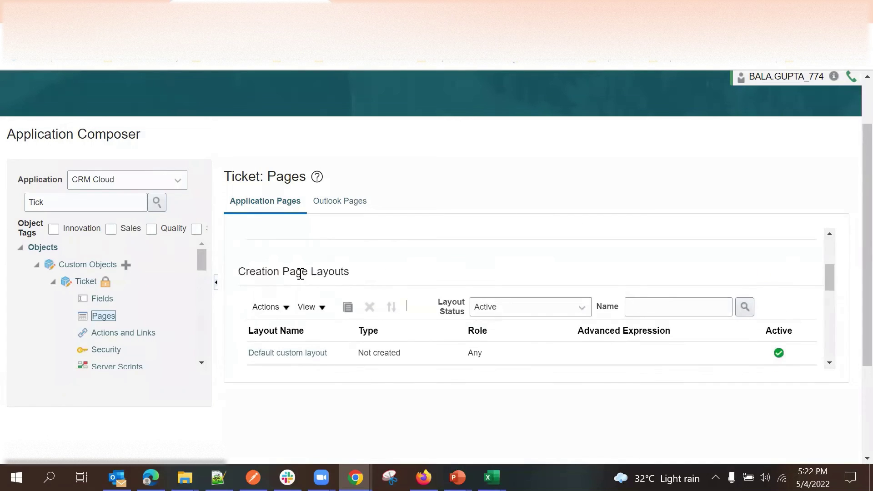
{"action": "scroll", "coordinate": [345, 277], "scroll_direction": "down", "scroll_amount": 4}
{"action": "double_click", "coordinate": [325, 284]}
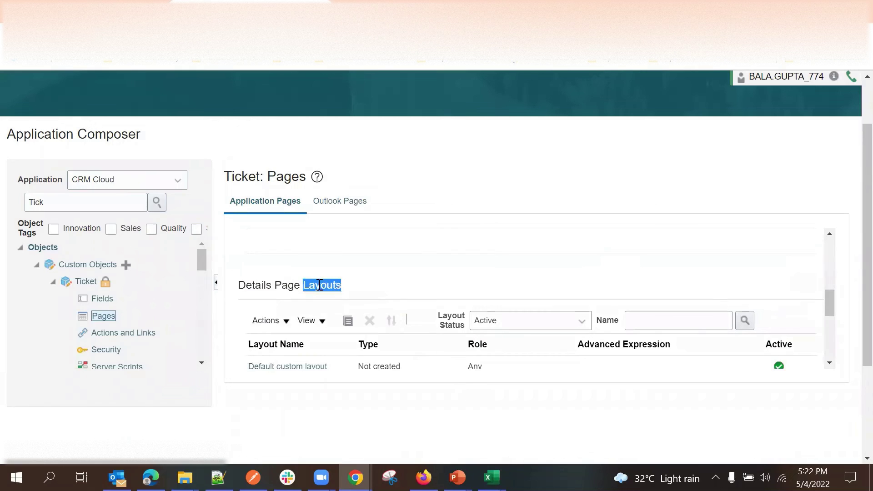
{"action": "scroll", "coordinate": [348, 287], "scroll_direction": "down", "scroll_amount": 5}
{"action": "scroll", "coordinate": [351, 299], "scroll_direction": "up", "scroll_amount": 10}
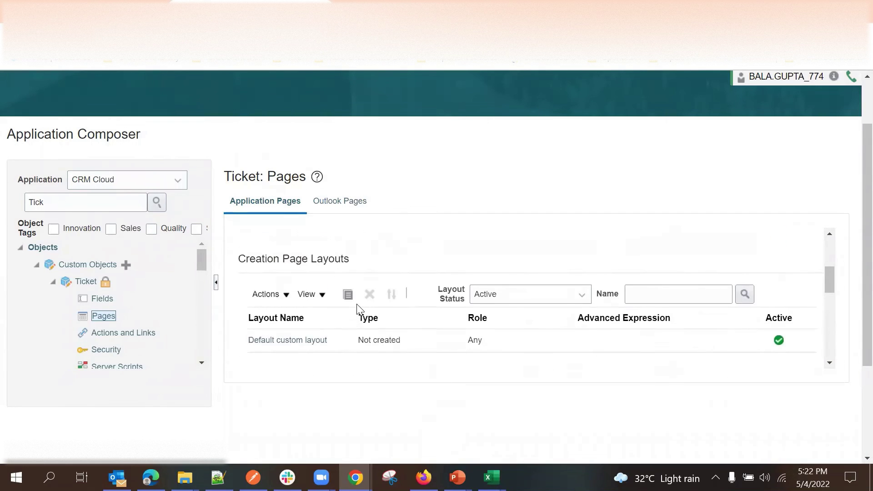
{"action": "triple_click", "coordinate": [320, 258]}
{"action": "left_click", "coordinate": [371, 156]}
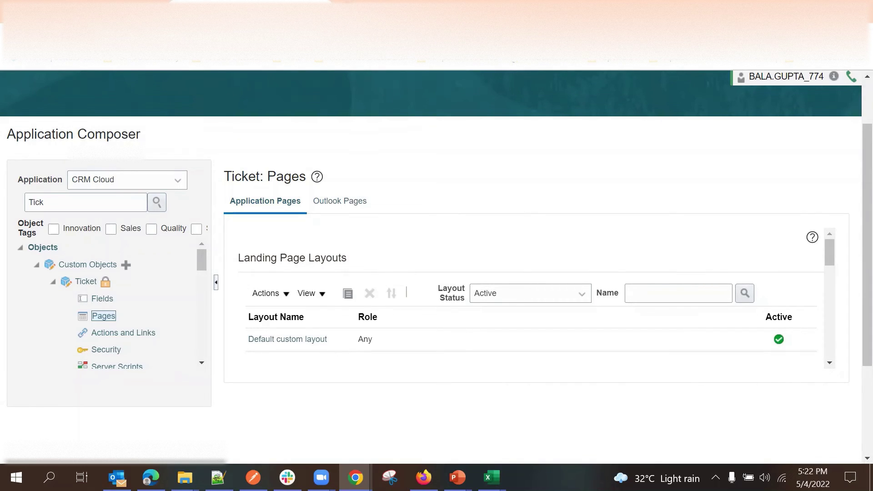
Bring up the Oracle CX Sales home page in a browser tab.
{"action": "key", "text": "ctrl+t"}
{"action": "key", "text": "ctrl+w"}
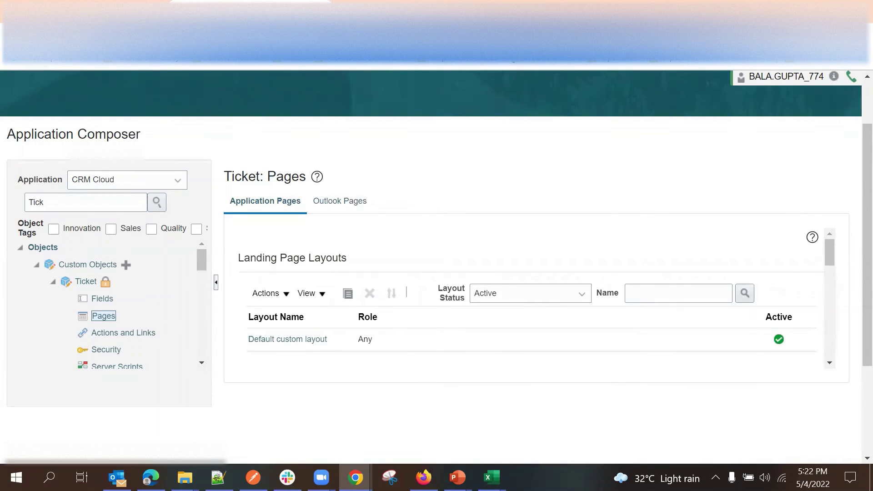
{"action": "key", "text": "ctrl+t"}
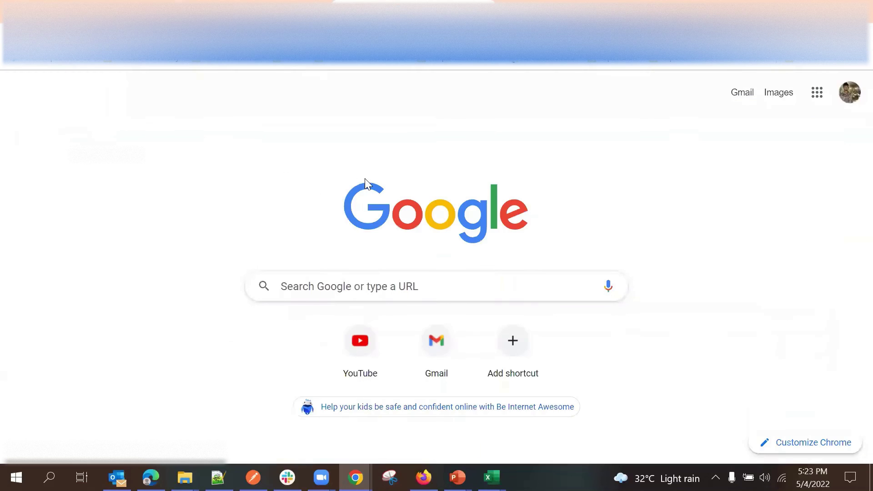
{"action": "key", "text": "ctrl+w"}
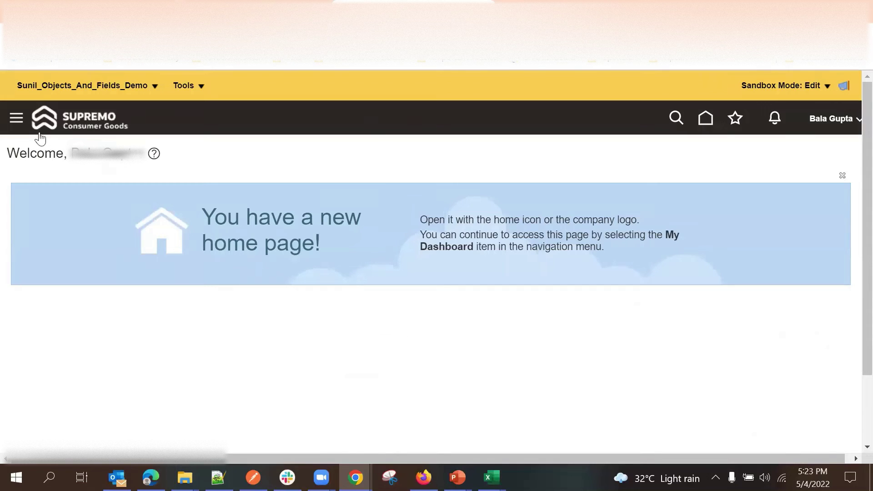
Expand the navigator's Others group to reach Tickets.
{"action": "left_click", "coordinate": [16, 118]}
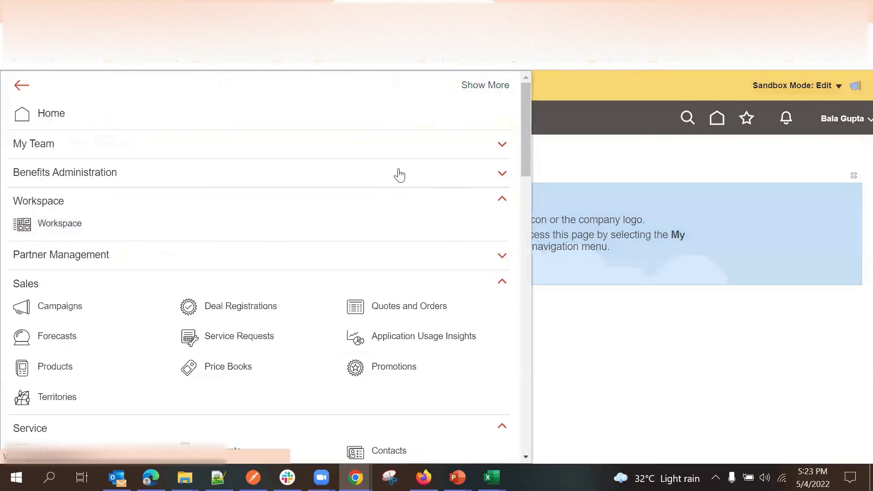
{"action": "scroll", "coordinate": [366, 191], "scroll_direction": "down", "scroll_amount": 10}
{"action": "scroll", "coordinate": [363, 196], "scroll_direction": "down", "scroll_amount": 15}
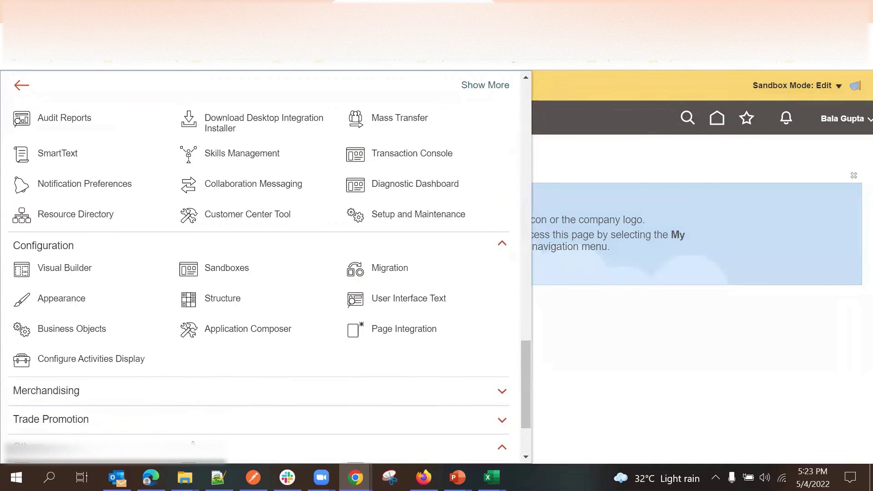
{"action": "left_click", "coordinate": [200, 447]}
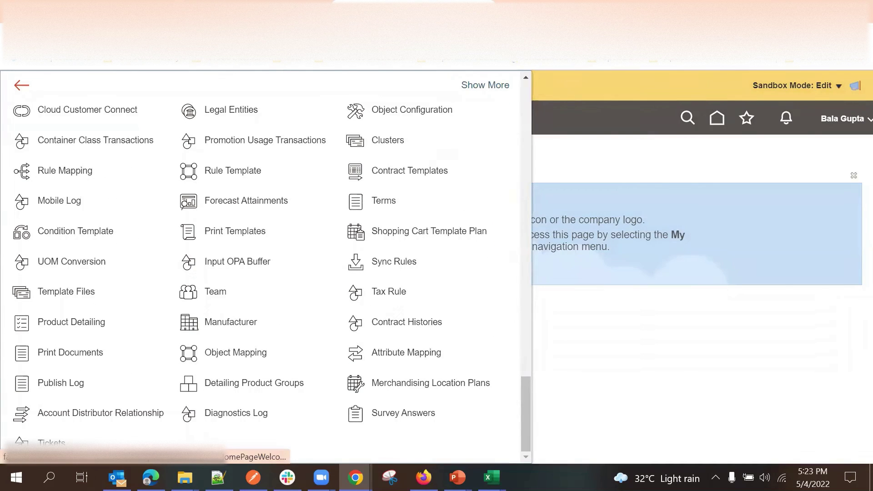
{"action": "scroll", "coordinate": [141, 291], "scroll_direction": "up", "scroll_amount": 3}
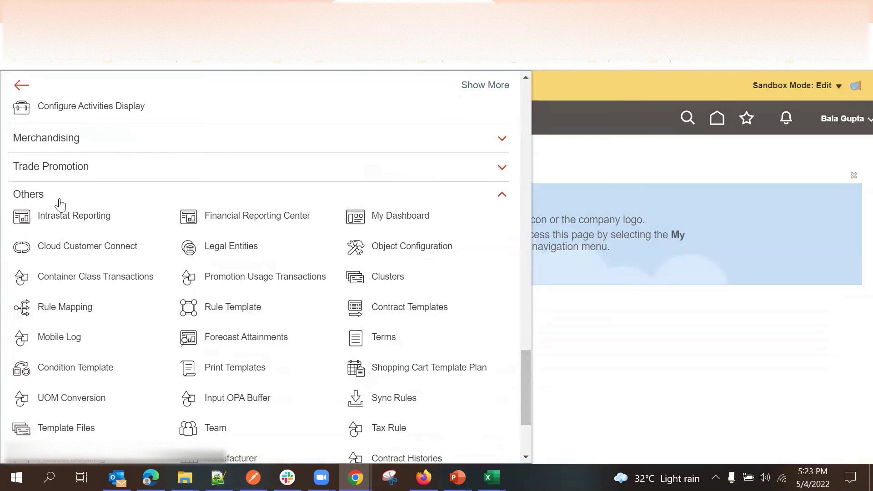
{"action": "scroll", "coordinate": [82, 238], "scroll_direction": "down", "scroll_amount": 3}
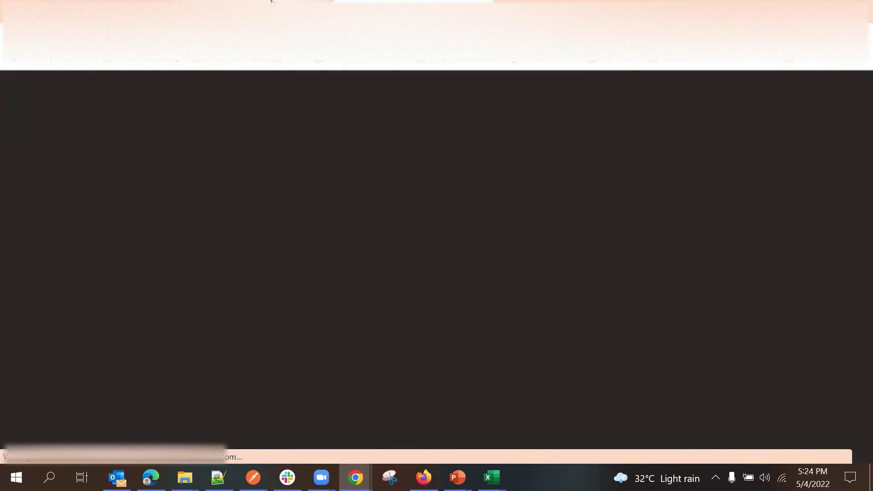
Open the Default custom landing page layout for Ticket.
{"action": "scroll", "coordinate": [485, 220], "scroll_direction": "down", "scroll_amount": 1}
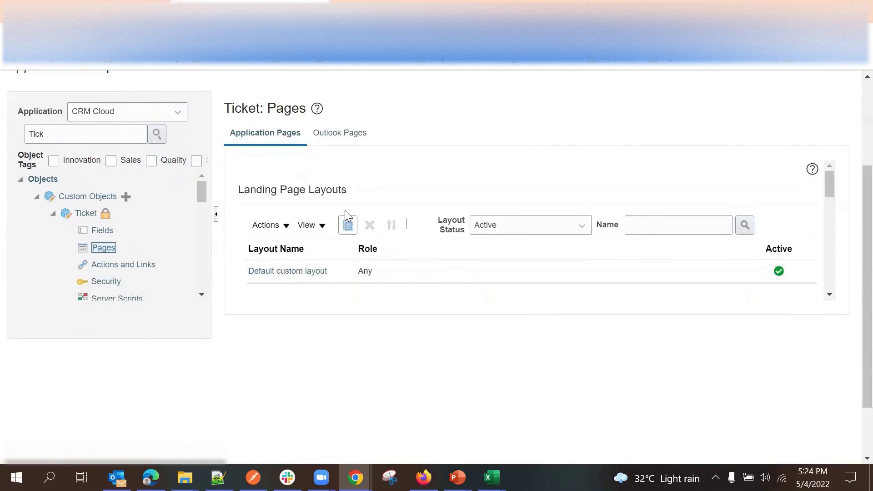
{"action": "scroll", "coordinate": [343, 232], "scroll_direction": "down", "scroll_amount": 2}
{"action": "scroll", "coordinate": [344, 232], "scroll_direction": "up", "scroll_amount": 2}
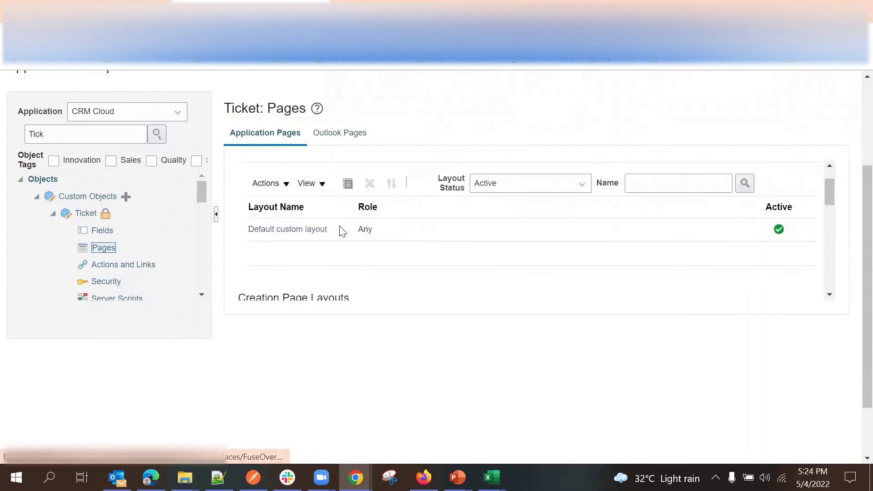
{"action": "scroll", "coordinate": [362, 217], "scroll_direction": "down", "scroll_amount": 2}
{"action": "scroll", "coordinate": [350, 227], "scroll_direction": "down", "scroll_amount": 1}
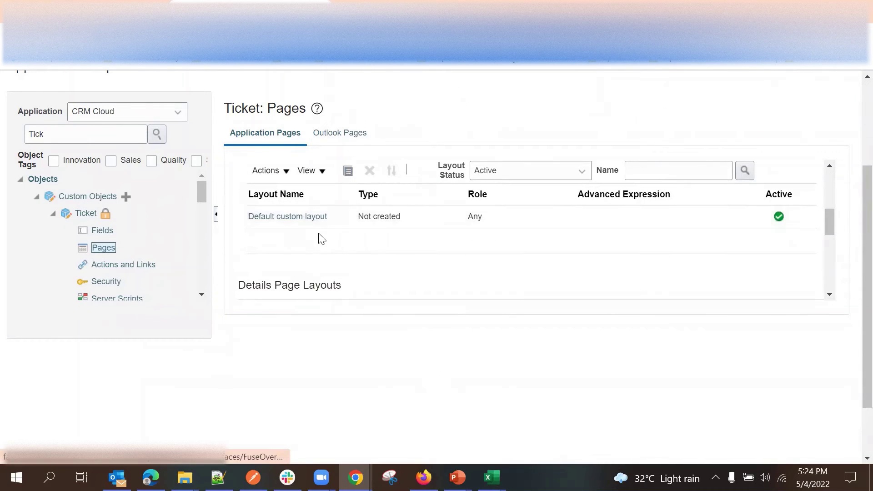
{"action": "scroll", "coordinate": [322, 238], "scroll_direction": "up", "scroll_amount": 1}
{"action": "scroll", "coordinate": [323, 249], "scroll_direction": "down", "scroll_amount": 1}
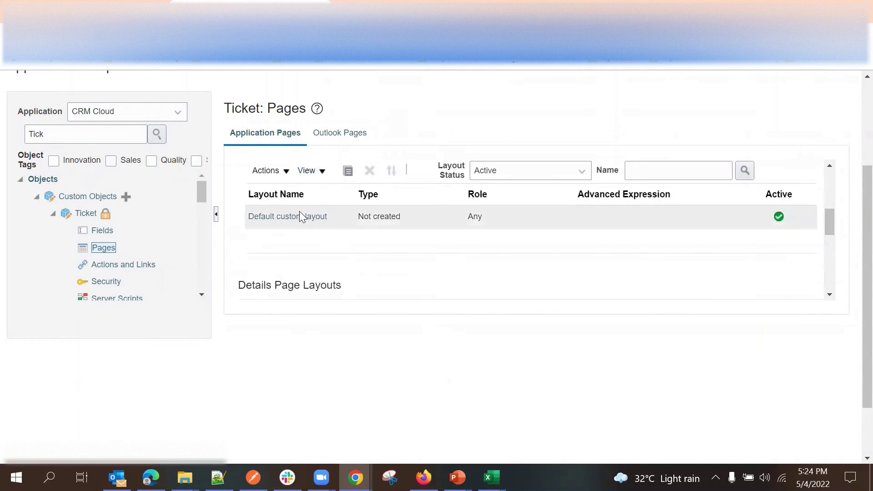
{"action": "left_click", "coordinate": [299, 215]}
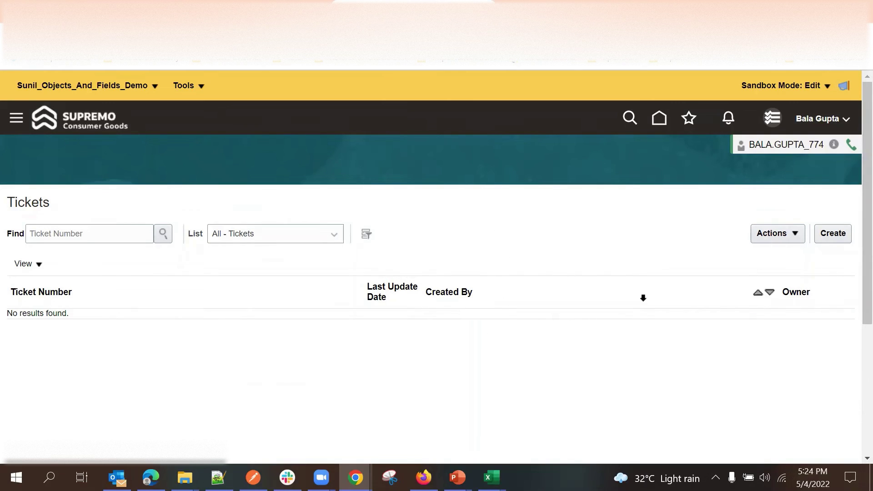
{"action": "left_click", "coordinate": [835, 237]}
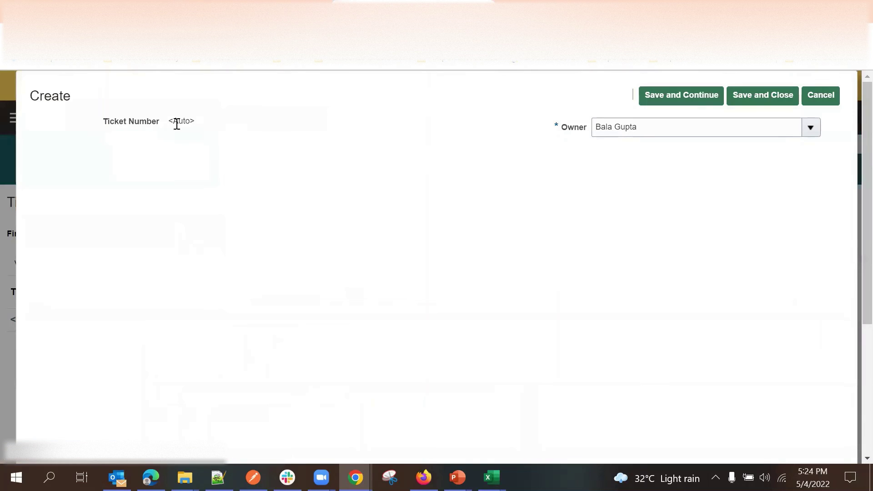
{"action": "double_click", "coordinate": [174, 122]}
{"action": "left_click", "coordinate": [821, 97]}
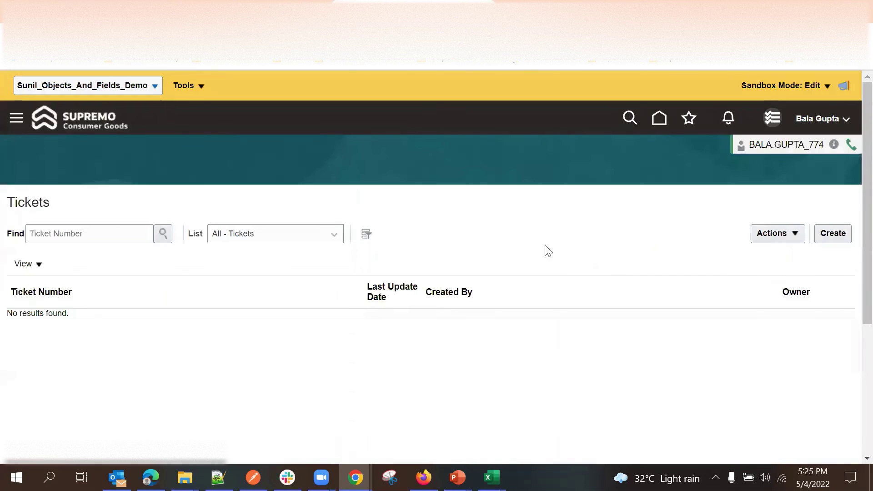
{"action": "left_click", "coordinate": [218, 2]}
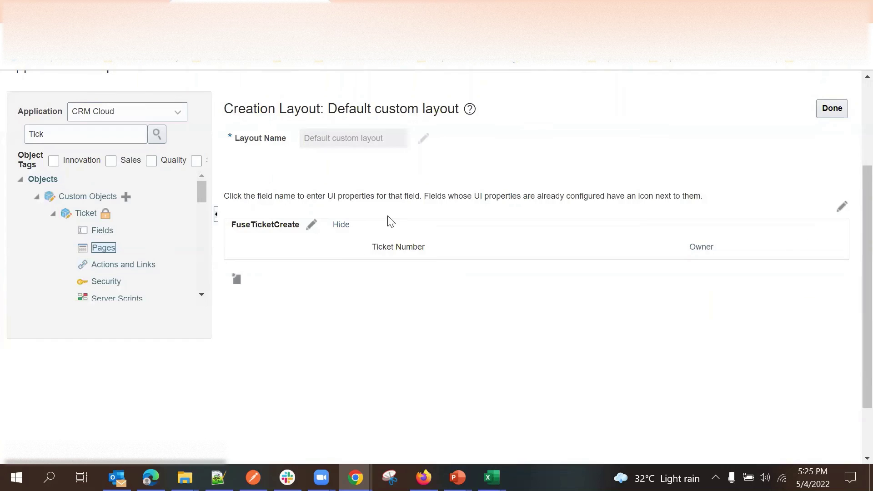
Add Account and all remaining available fields to the FuseTicketCreate creation form.
{"action": "scroll", "coordinate": [337, 183], "scroll_direction": "down", "scroll_amount": 3}
{"action": "left_click", "coordinate": [310, 158]}
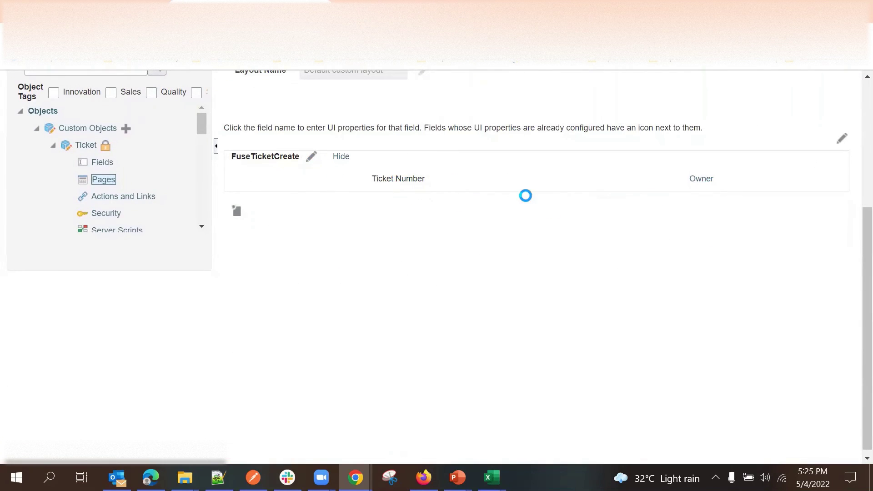
{"action": "scroll", "coordinate": [455, 317], "scroll_direction": "down", "scroll_amount": 1}
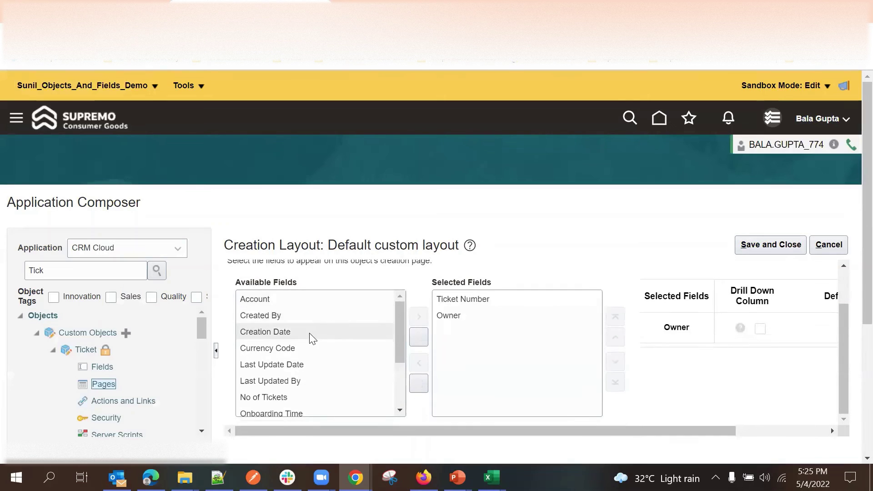
{"action": "scroll", "coordinate": [312, 326], "scroll_direction": "down", "scroll_amount": 3}
{"action": "scroll", "coordinate": [341, 337], "scroll_direction": "up", "scroll_amount": 3}
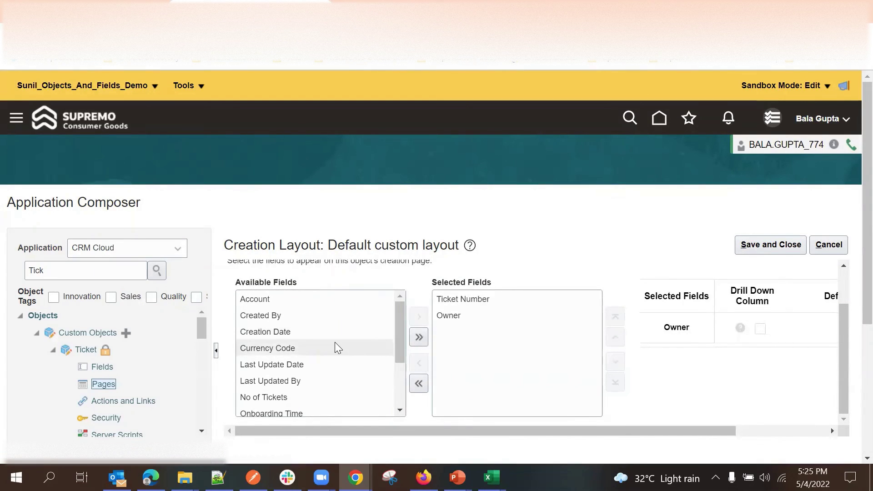
{"action": "scroll", "coordinate": [325, 335], "scroll_direction": "up", "scroll_amount": 1}
{"action": "scroll", "coordinate": [359, 319], "scroll_direction": "down", "scroll_amount": 1}
{"action": "double_click", "coordinate": [308, 306]}
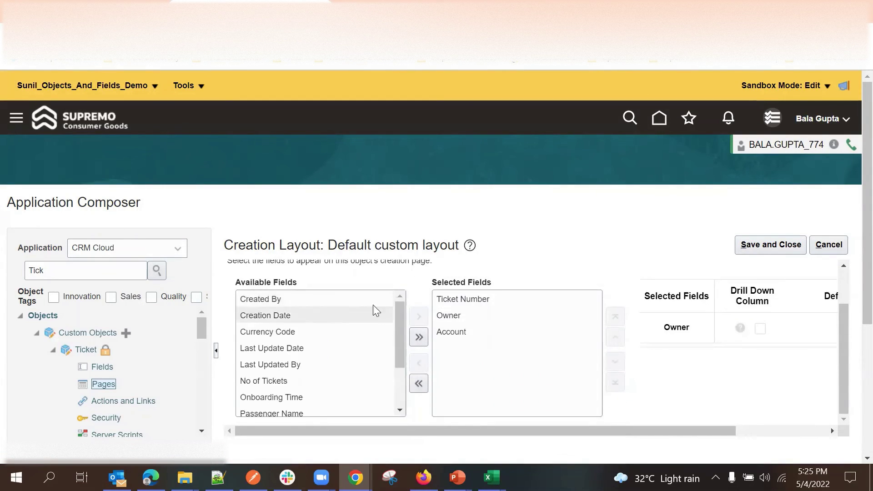
{"action": "left_click", "coordinate": [418, 338]}
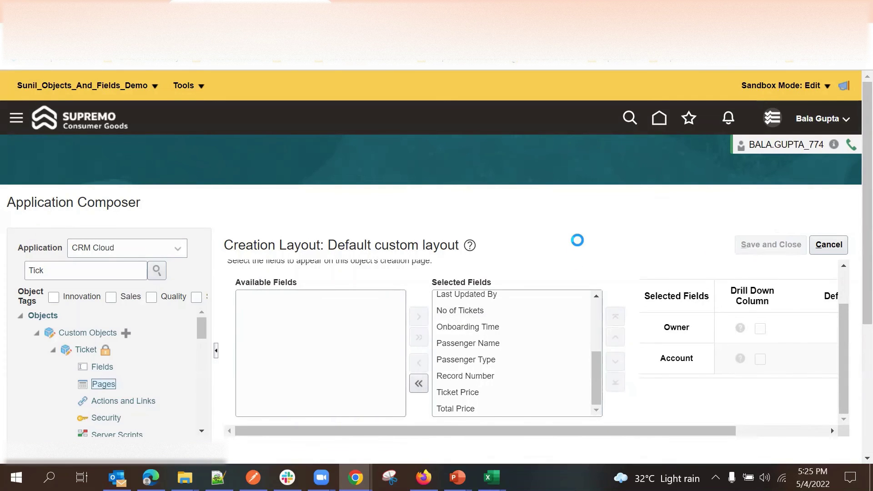
{"action": "scroll", "coordinate": [523, 239], "scroll_direction": "down", "scroll_amount": 3}
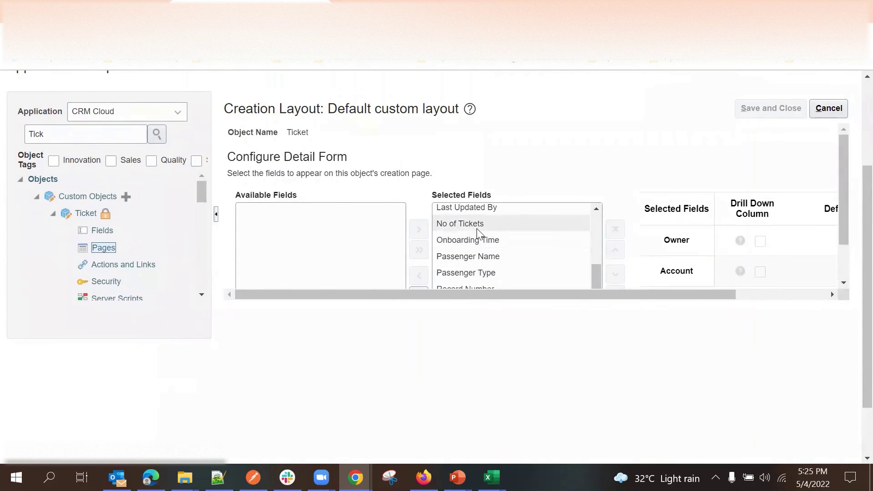
{"action": "left_click_drag", "start_coordinate": [484, 227], "coordinate": [486, 234]}
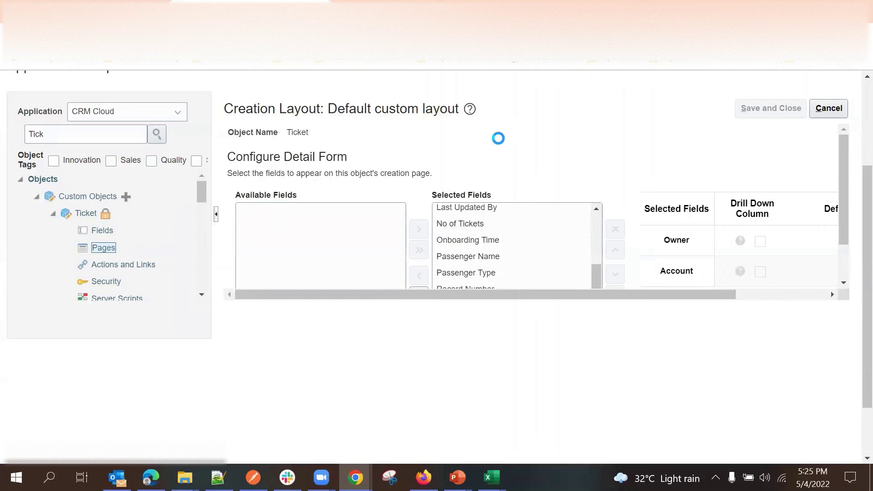
{"action": "scroll", "coordinate": [487, 204], "scroll_direction": "down", "scroll_amount": 5}
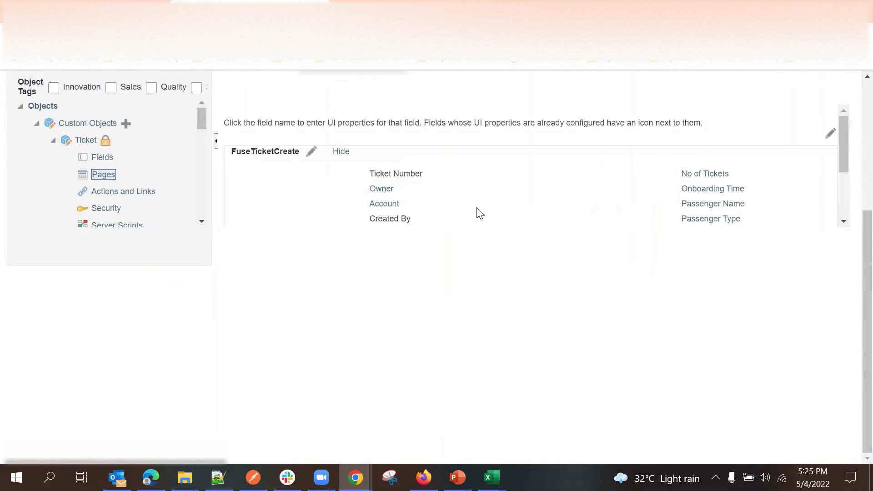
Remove Last Update Date, Last Updated By, Creation Date, Created By and Record Number.
{"action": "left_click", "coordinate": [311, 152]}
{"action": "scroll", "coordinate": [470, 220], "scroll_direction": "down", "scroll_amount": 8}
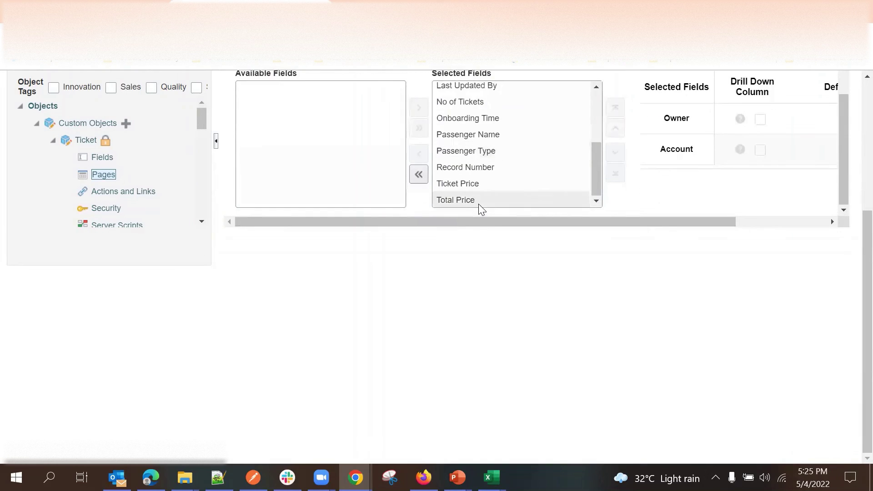
{"action": "scroll", "coordinate": [483, 184], "scroll_direction": "up", "scroll_amount": 3}
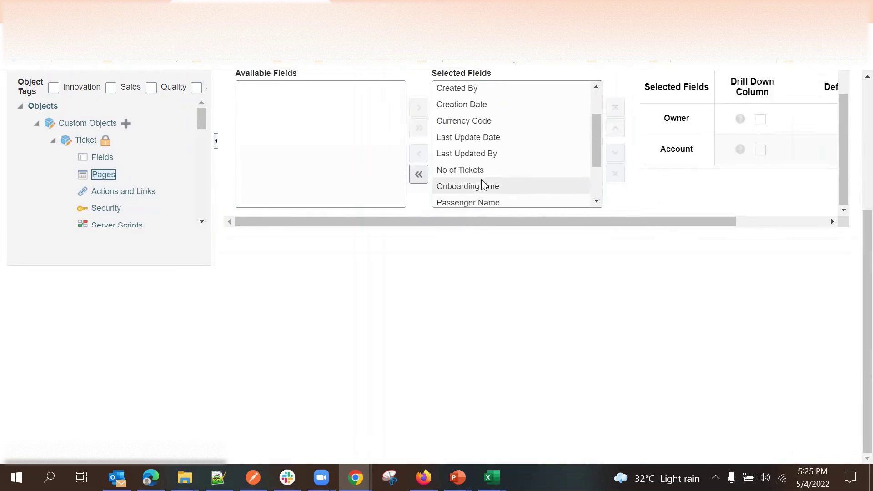
{"action": "double_click", "coordinate": [493, 137]}
{"action": "left_click", "coordinate": [486, 137]}
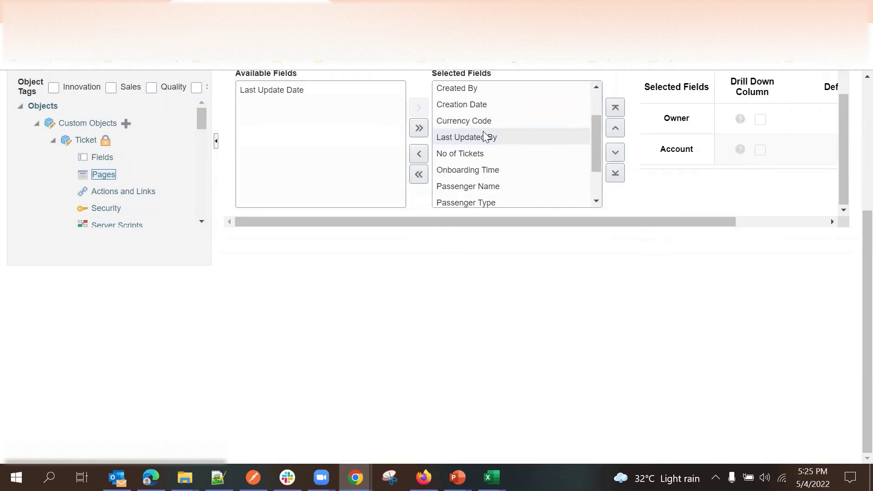
{"action": "scroll", "coordinate": [491, 138], "scroll_direction": "up", "scroll_amount": 3}
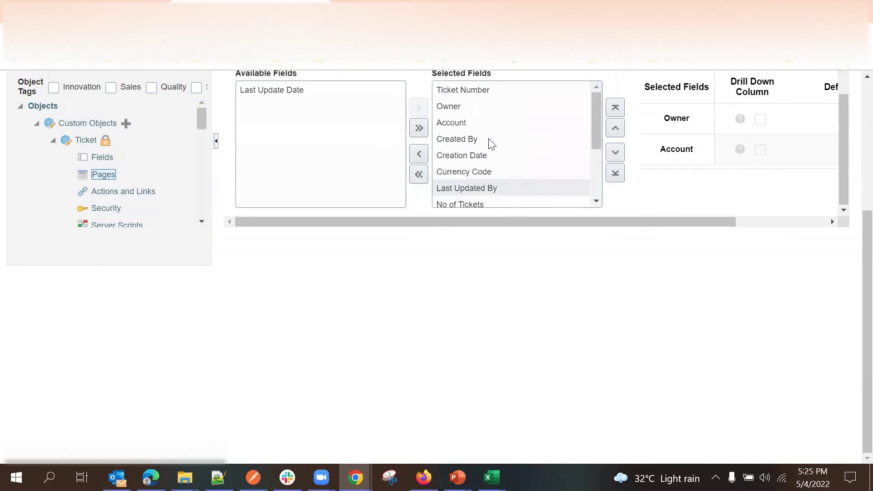
{"action": "double_click", "coordinate": [487, 154]}
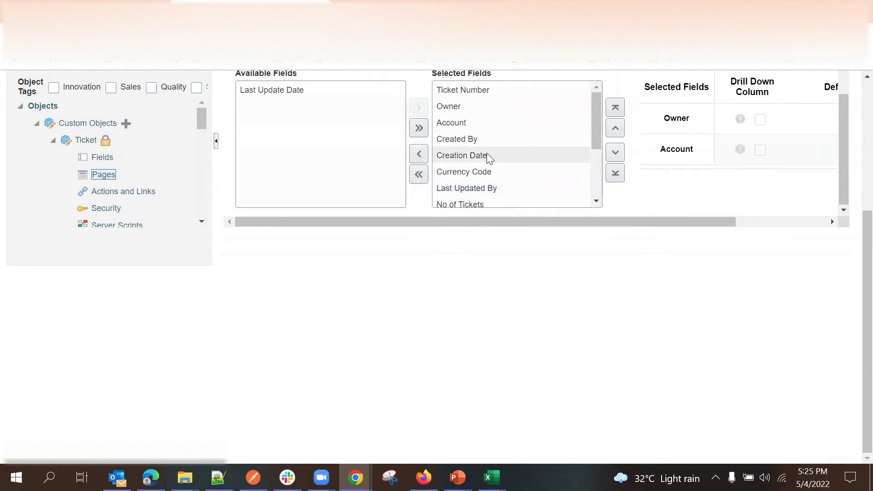
{"action": "double_click", "coordinate": [480, 138]}
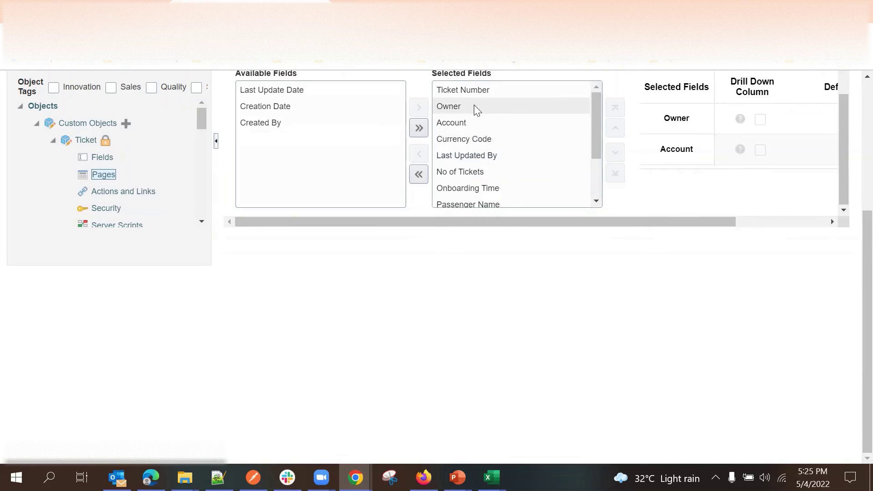
{"action": "scroll", "coordinate": [480, 165], "scroll_direction": "down", "scroll_amount": 2}
{"action": "double_click", "coordinate": [486, 91]}
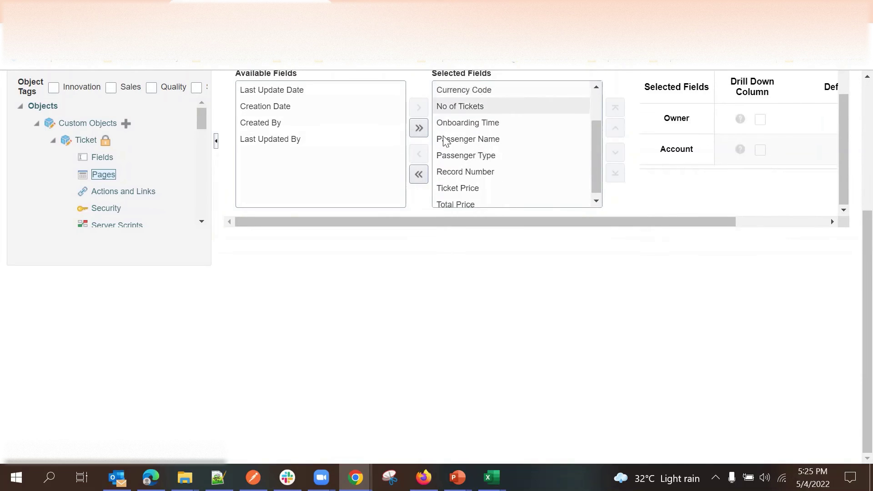
{"action": "left_click", "coordinate": [479, 182]}
{"action": "double_click", "coordinate": [487, 170]}
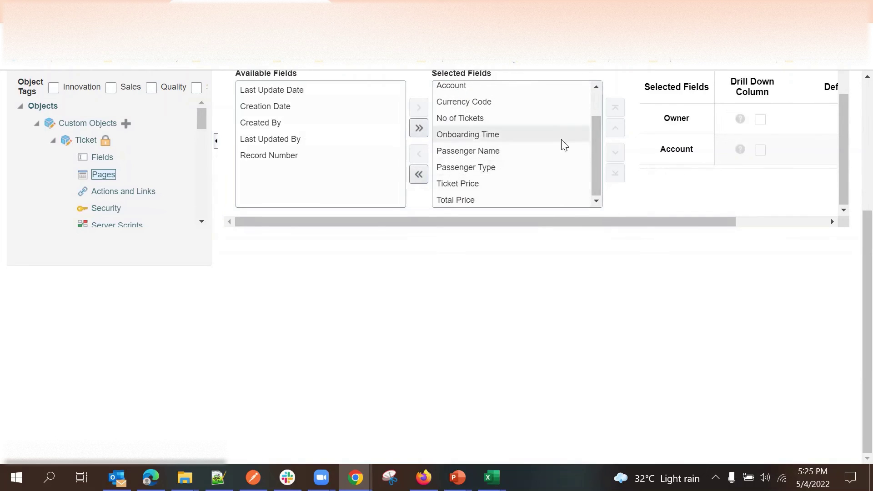
{"action": "scroll", "coordinate": [666, 214], "scroll_direction": "up", "scroll_amount": 1}
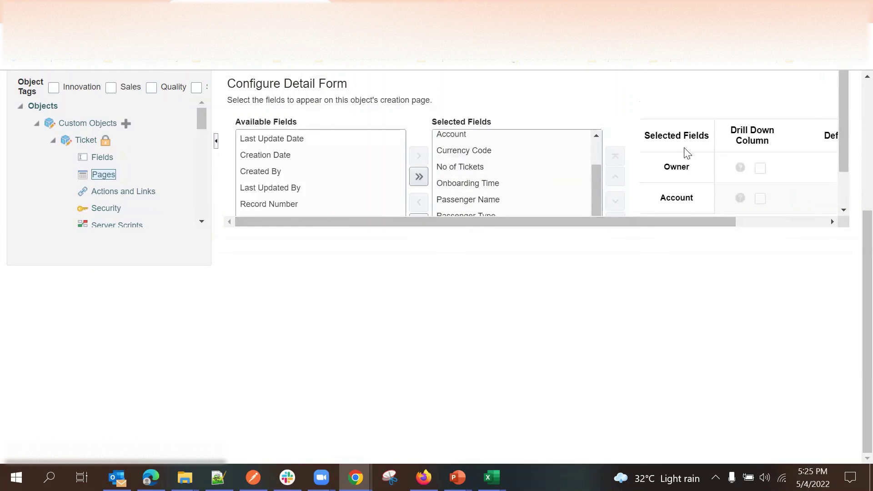
Move No of Tickets down below Onboarding Time, Passenger Name and Passenger Type.
{"action": "left_click", "coordinate": [521, 180]}
{"action": "scroll", "coordinate": [593, 111], "scroll_direction": "down", "scroll_amount": 1}
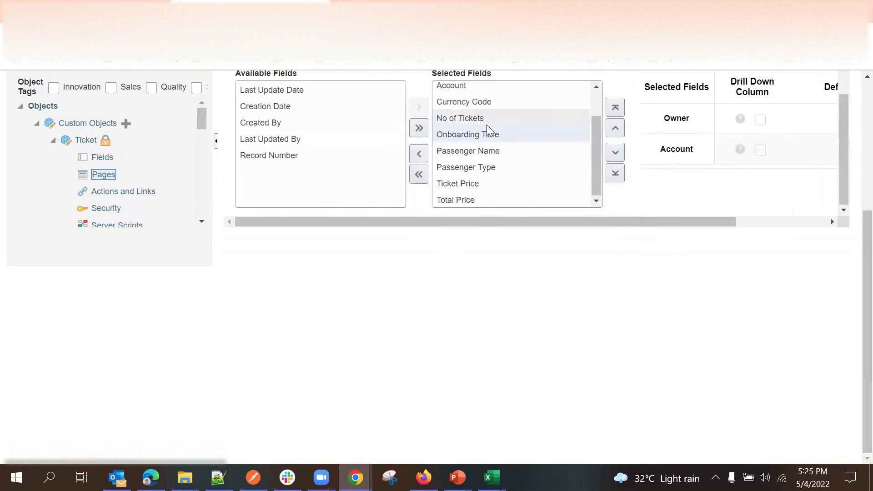
{"action": "left_click", "coordinate": [493, 121]}
{"action": "left_click", "coordinate": [616, 153]}
{"action": "left_click", "coordinate": [616, 152]}
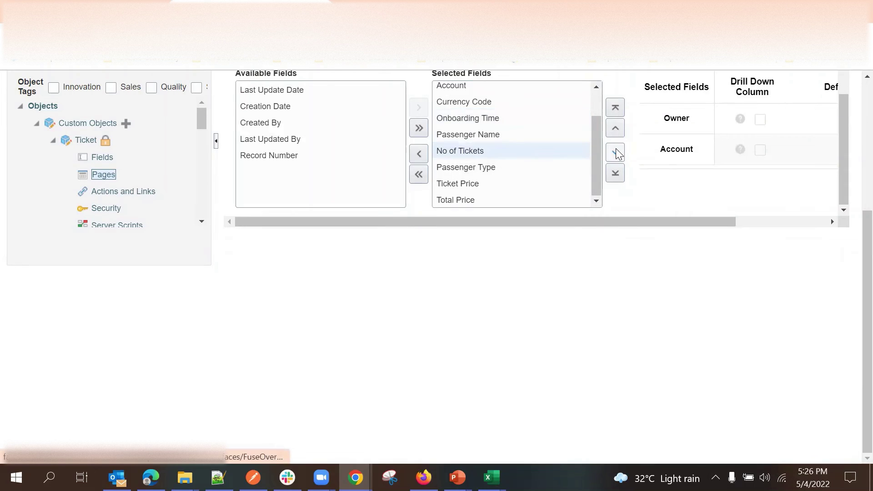
{"action": "left_click", "coordinate": [616, 152]}
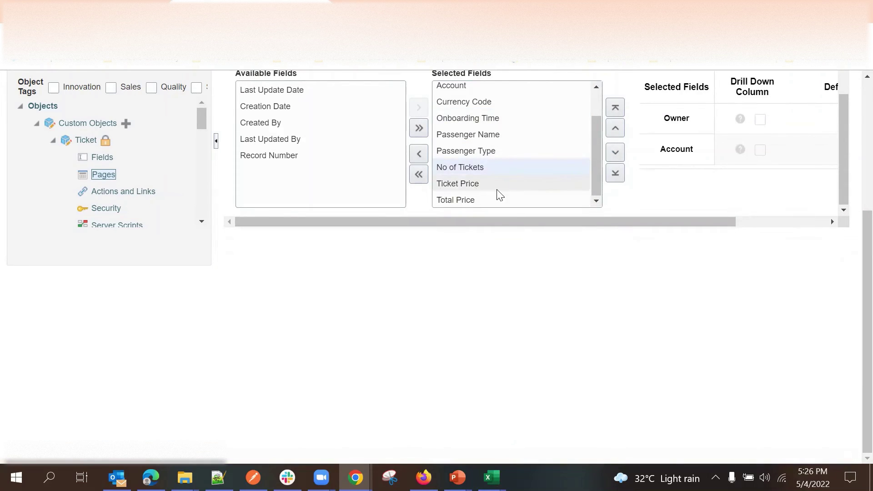
{"action": "scroll", "coordinate": [514, 225], "scroll_direction": "up", "scroll_amount": 1}
{"action": "scroll", "coordinate": [514, 226], "scroll_direction": "up", "scroll_amount": 1}
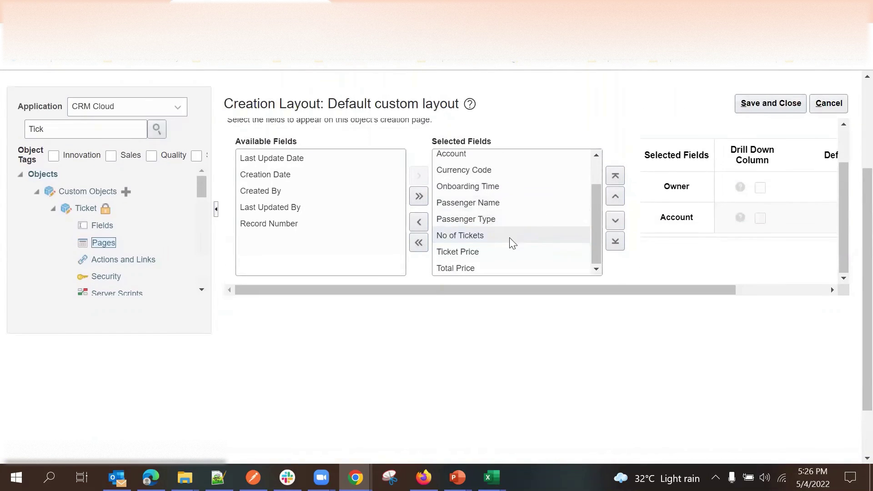
{"action": "scroll", "coordinate": [549, 212], "scroll_direction": "up", "scroll_amount": 1}
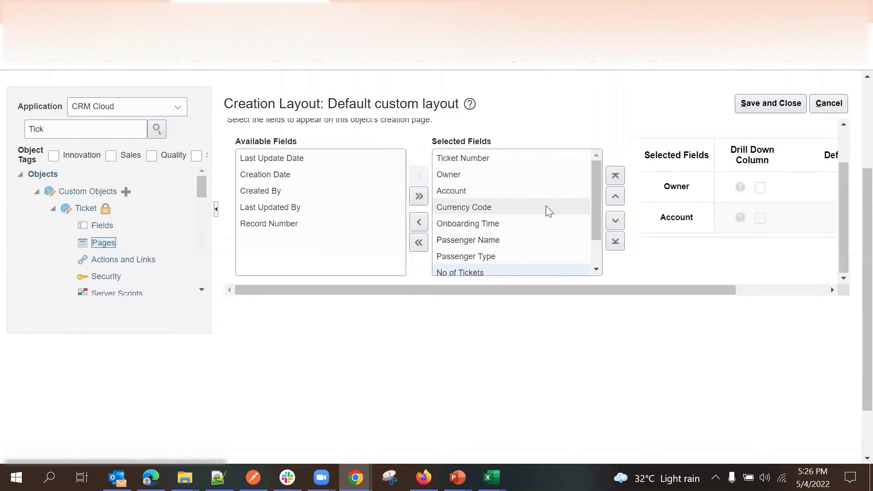
Save the creation layout and return to the Tickets list.
{"action": "left_click", "coordinate": [771, 103]}
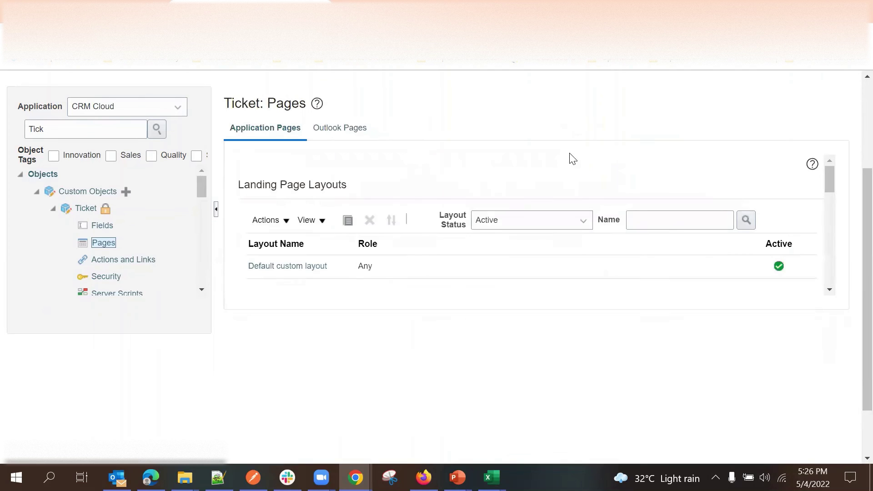
{"action": "scroll", "coordinate": [370, 268], "scroll_direction": "down", "scroll_amount": 5}
{"action": "scroll", "coordinate": [361, 236], "scroll_direction": "down", "scroll_amount": 5}
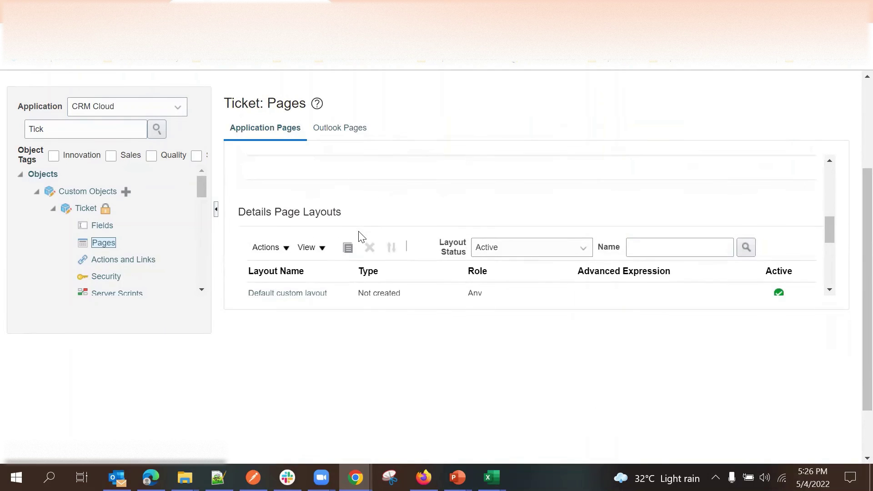
{"action": "left_click", "coordinate": [297, 225]}
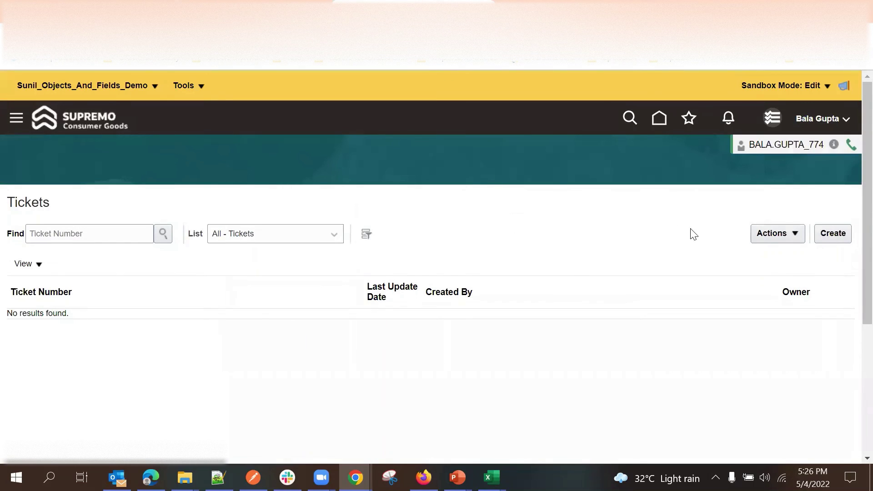
Start a new Ticket and open the Account dropdown showing the Search... entry.
{"action": "left_click", "coordinate": [831, 234]}
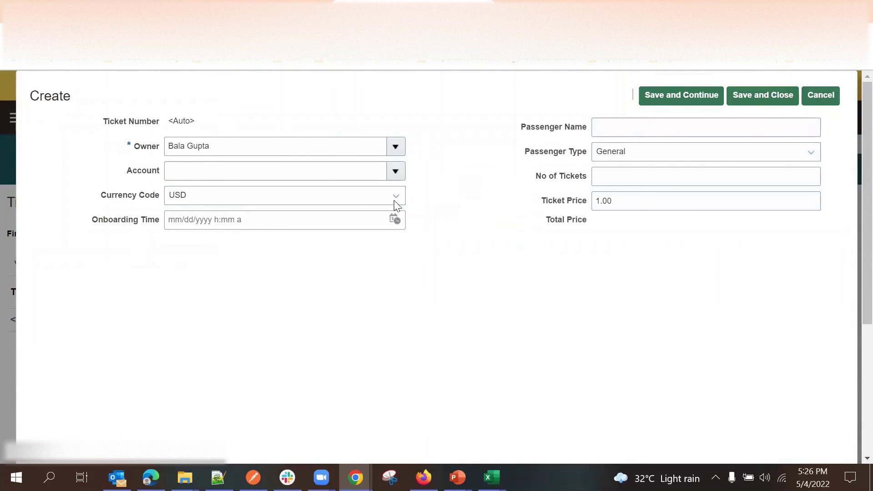
{"action": "left_click", "coordinate": [222, 170]}
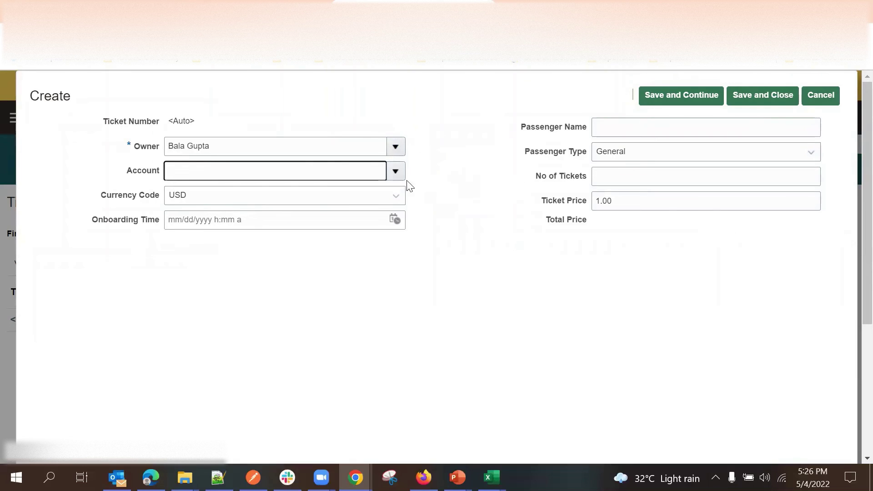
{"action": "left_click", "coordinate": [434, 180]}
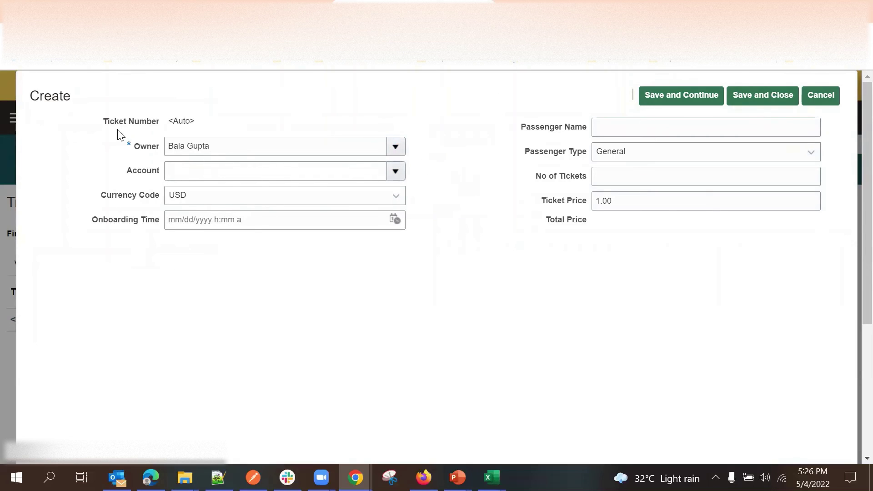
{"action": "double_click", "coordinate": [126, 129]}
{"action": "triple_click", "coordinate": [184, 122]}
{"action": "left_click", "coordinate": [249, 126]}
{"action": "left_click", "coordinate": [179, 171]}
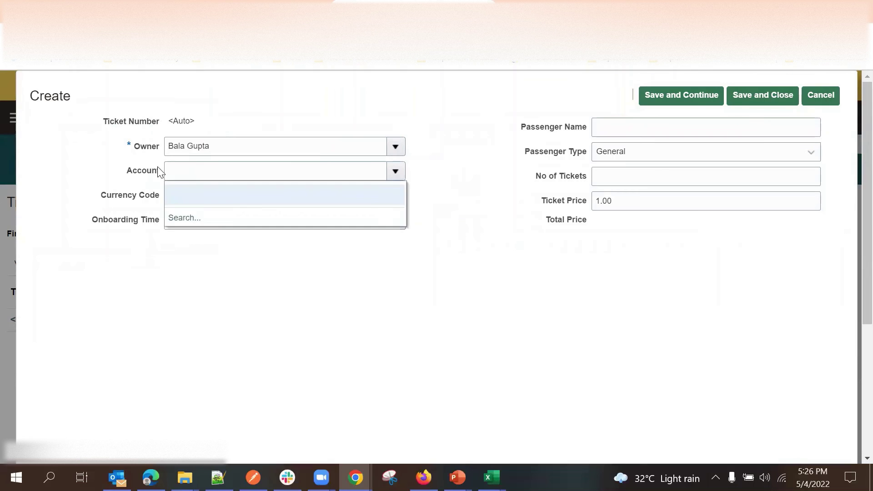
Search for and select Bada Corporation as the Account, then start typing the passenger's name.
{"action": "left_click", "coordinate": [182, 217]}
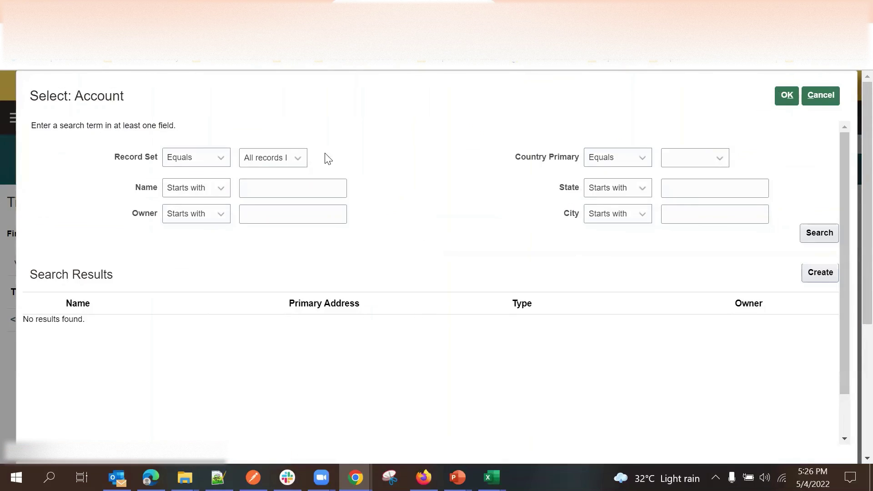
{"action": "left_click", "coordinate": [818, 239]}
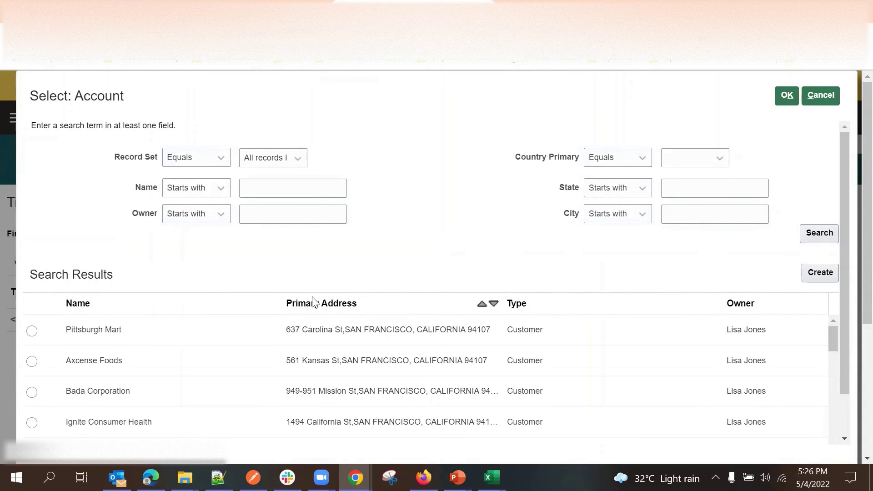
{"action": "left_click", "coordinate": [32, 392]}
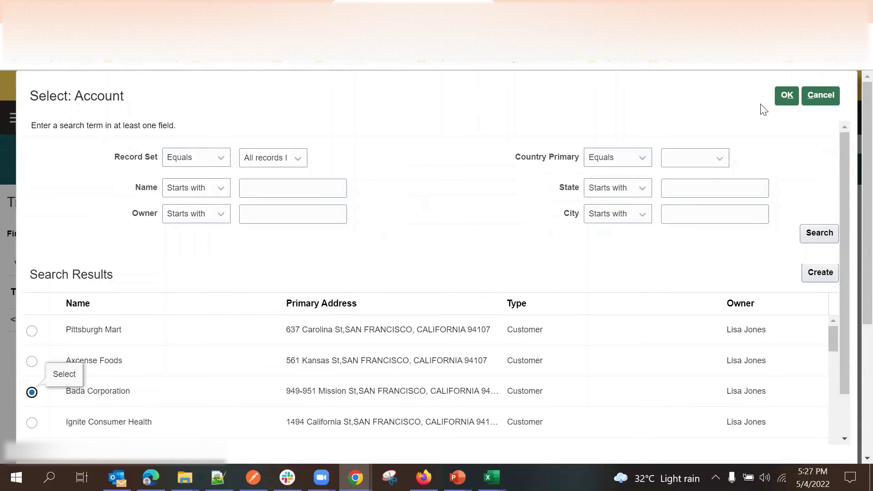
{"action": "left_click", "coordinate": [785, 96]}
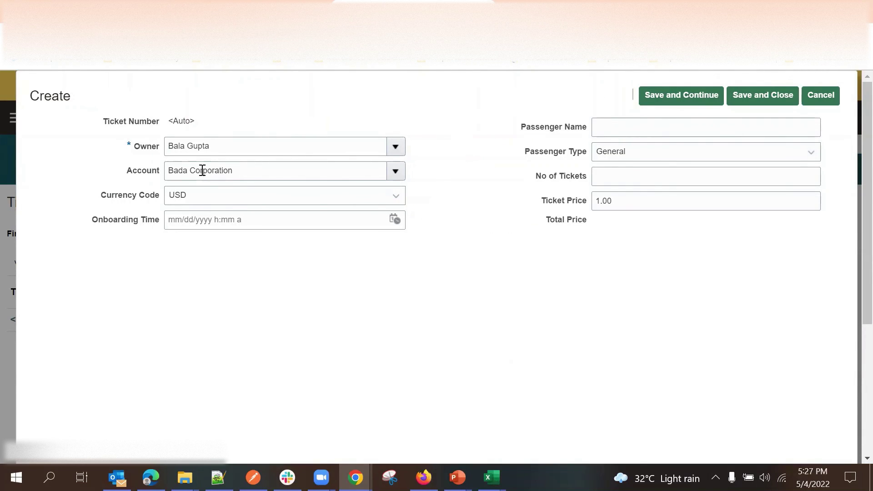
{"action": "double_click", "coordinate": [202, 171]}
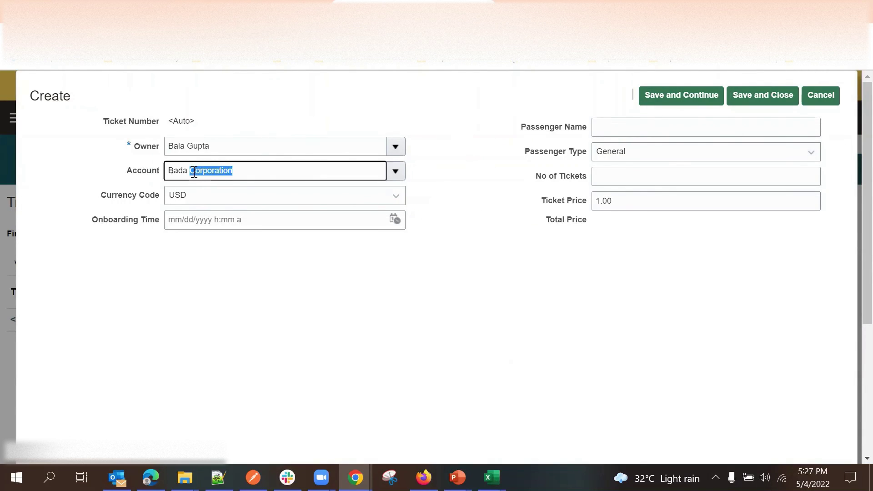
{"action": "left_click", "coordinate": [608, 130]}
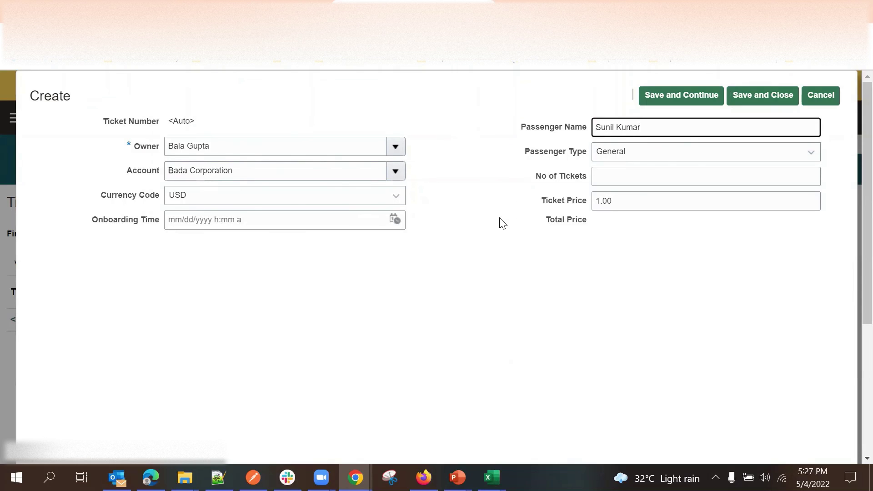
Finish the passenger's name and keep Passenger Type set to General.
{"action": "left_click", "coordinate": [485, 244]}
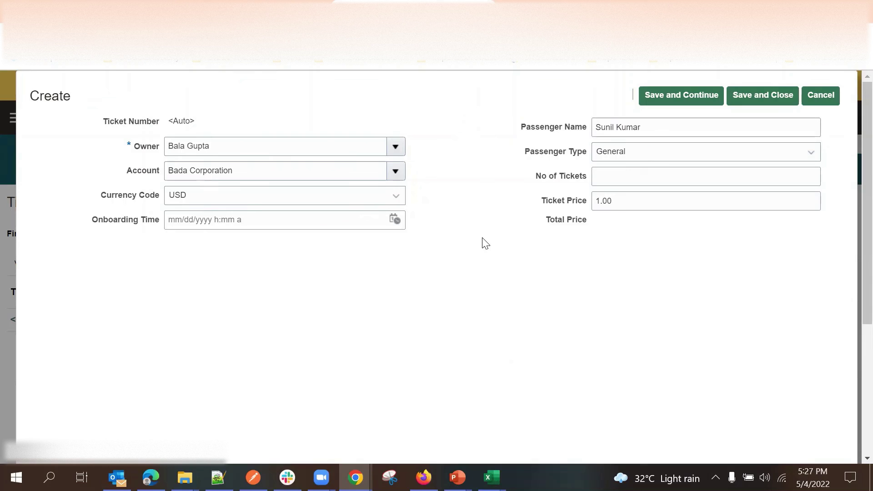
{"action": "left_click", "coordinate": [615, 156]}
{"action": "left_click", "coordinate": [627, 192]}
{"action": "left_click", "coordinate": [611, 156]}
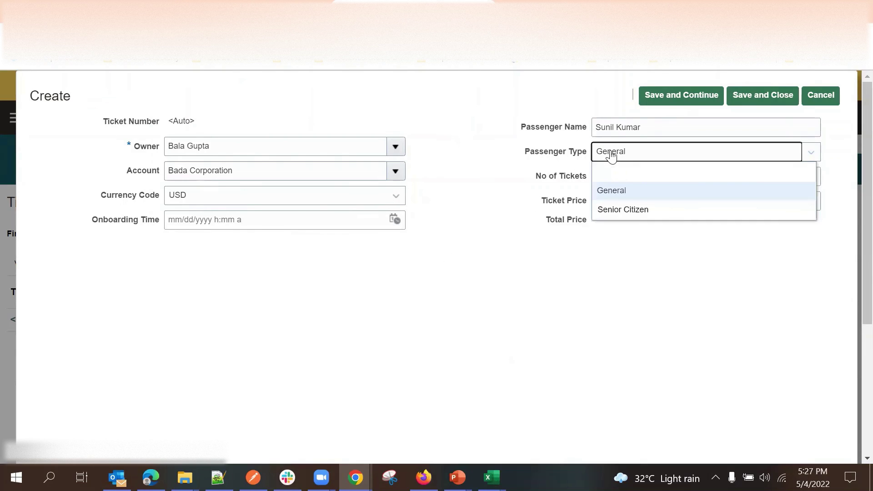
{"action": "left_click", "coordinate": [528, 268]}
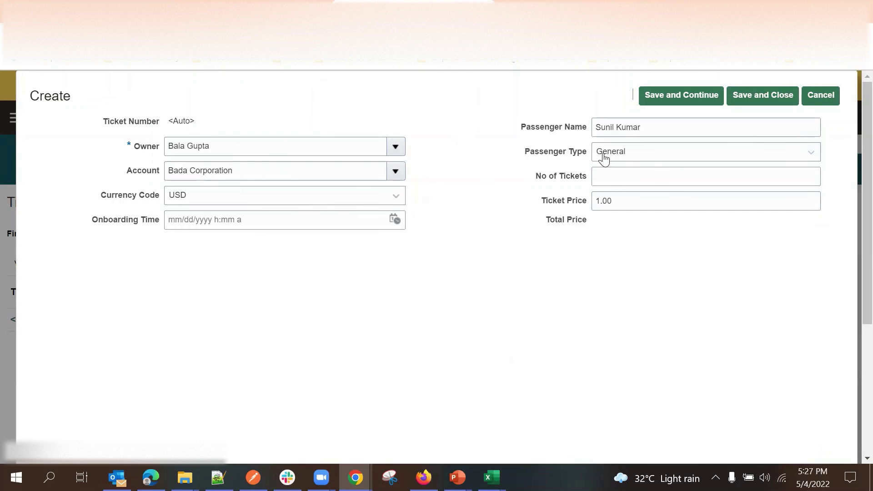
{"action": "left_click", "coordinate": [628, 157]}
{"action": "left_click", "coordinate": [609, 189]}
{"action": "left_click", "coordinate": [610, 158]}
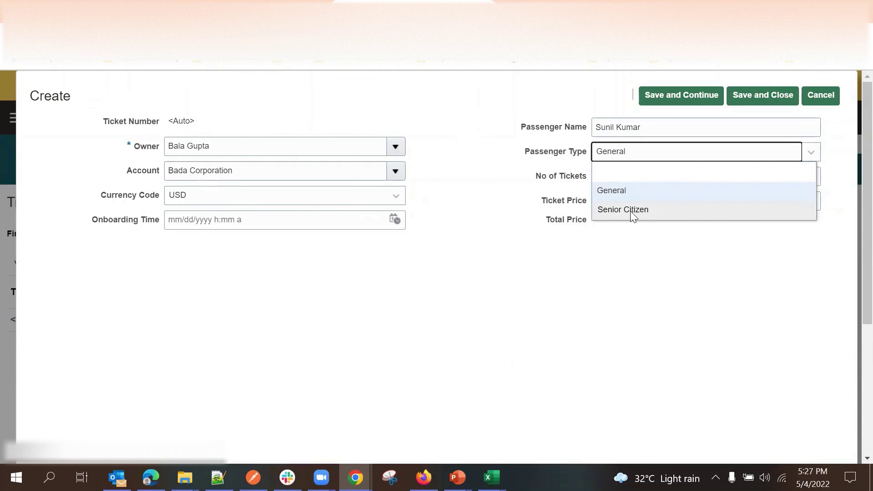
{"action": "left_click", "coordinate": [619, 269]}
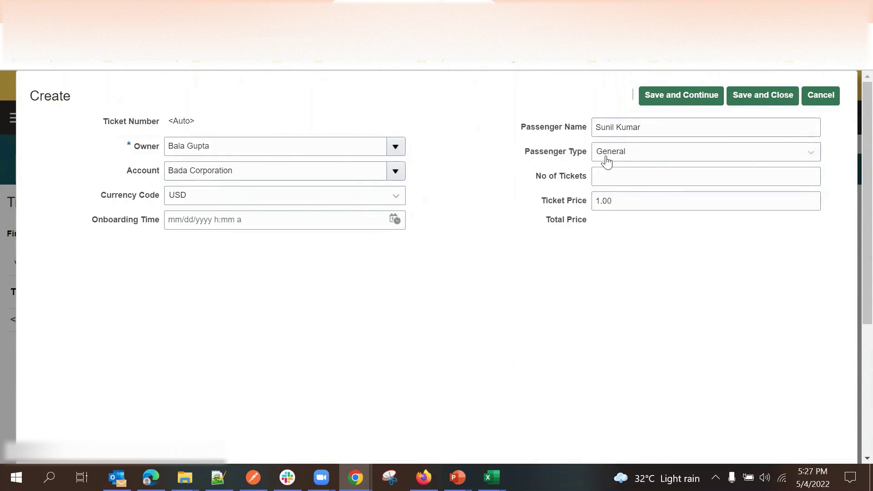
Enter a Ticket Price of 100 and dismiss the Total Price error message.
{"action": "left_click", "coordinate": [555, 205]}
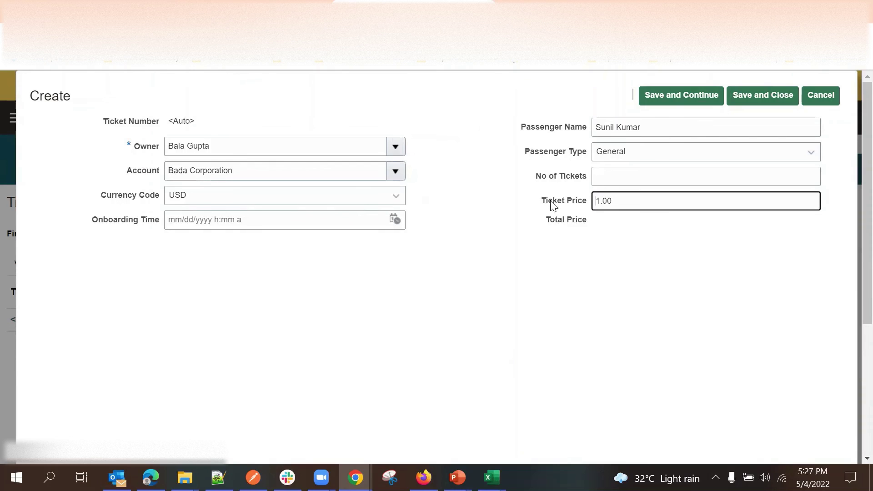
{"action": "left_click", "coordinate": [618, 216]}
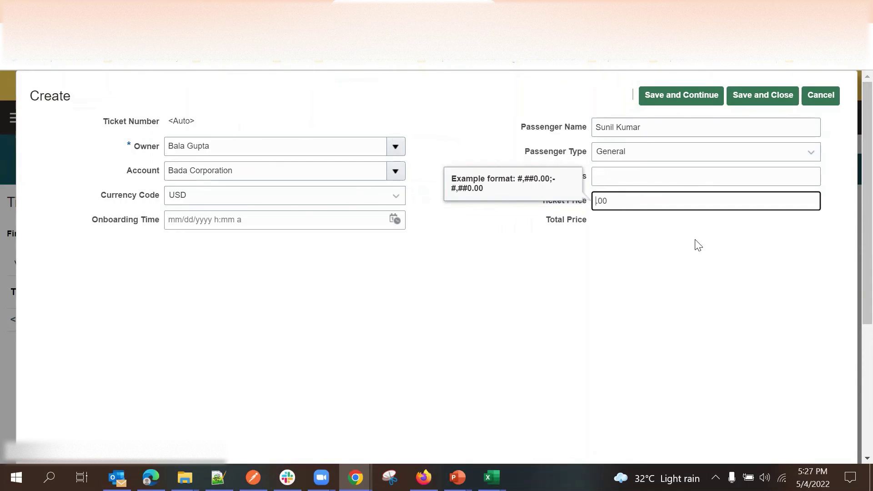
{"action": "left_click", "coordinate": [698, 246]}
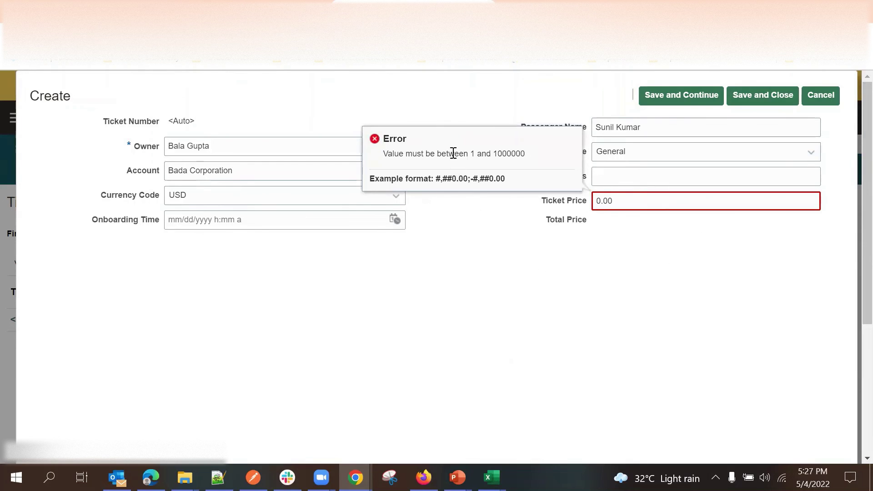
{"action": "left_click_drag", "start_coordinate": [471, 154], "coordinate": [537, 160]}
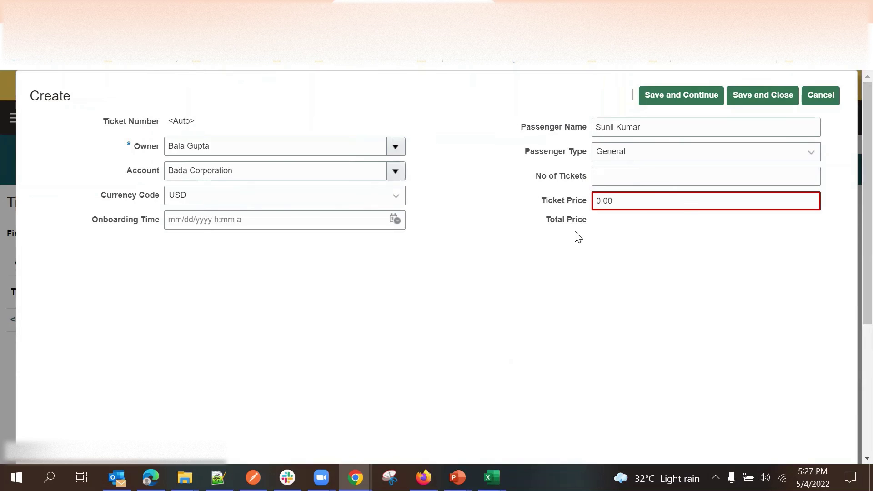
{"action": "left_click", "coordinate": [598, 200]}
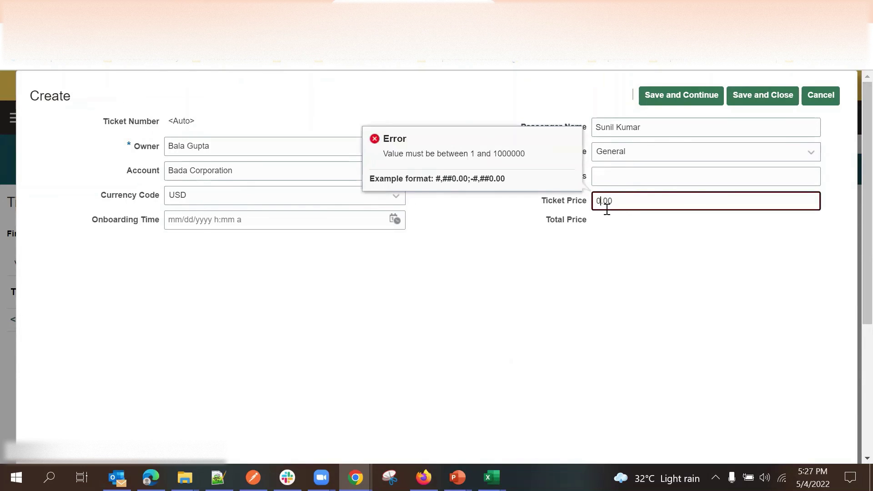
{"action": "type", "text": "100"}
{"action": "left_click", "coordinate": [618, 251]}
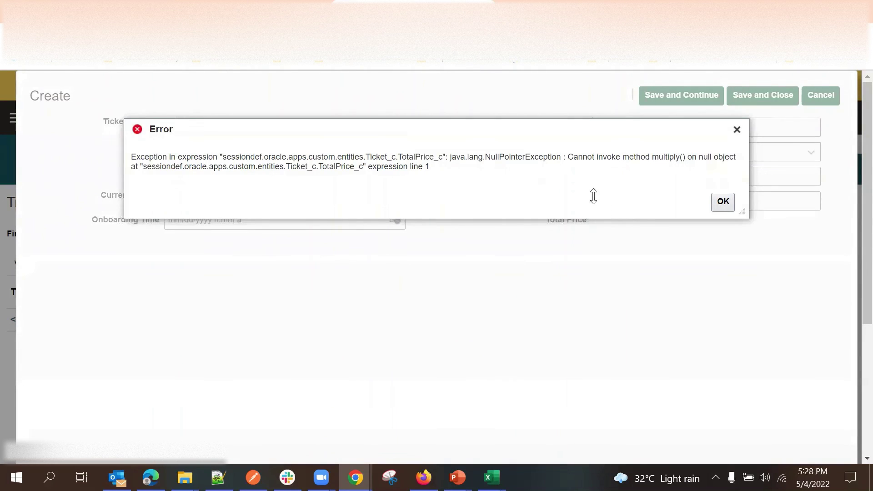
{"action": "left_click", "coordinate": [724, 201]}
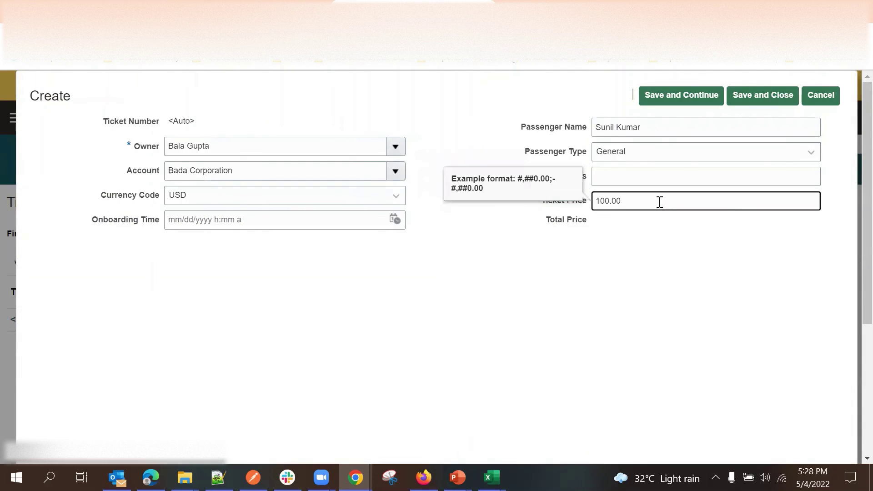
Leave Ticket Price at 100.00 and keep the currency code as USD.
{"action": "left_click", "coordinate": [705, 277]}
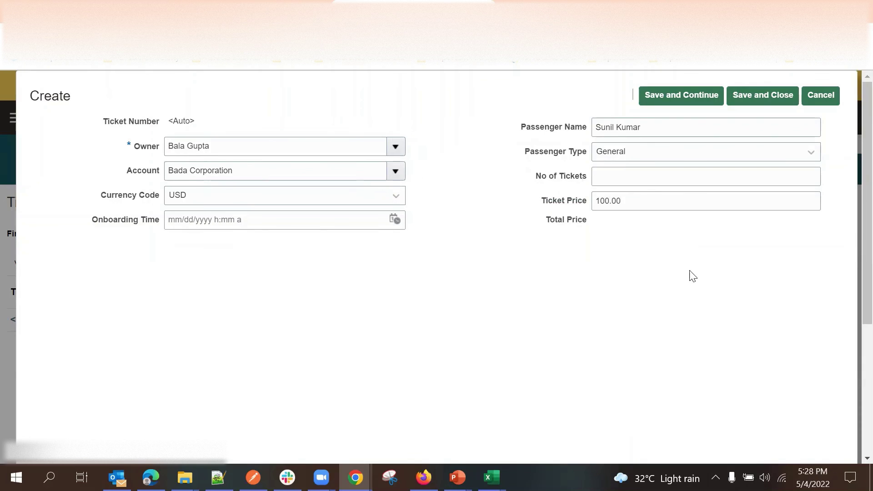
{"action": "left_click", "coordinate": [622, 177]}
{"action": "left_click", "coordinate": [462, 283]}
{"action": "left_click", "coordinate": [230, 203]}
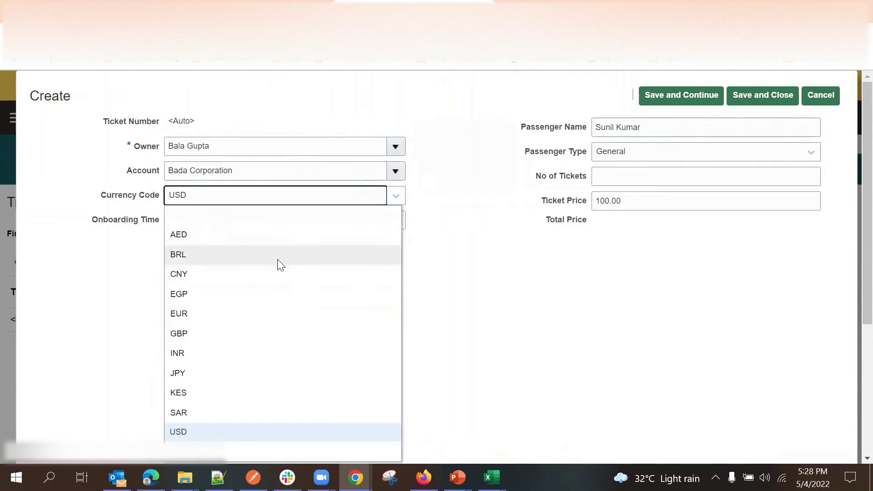
{"action": "left_click", "coordinate": [480, 364]}
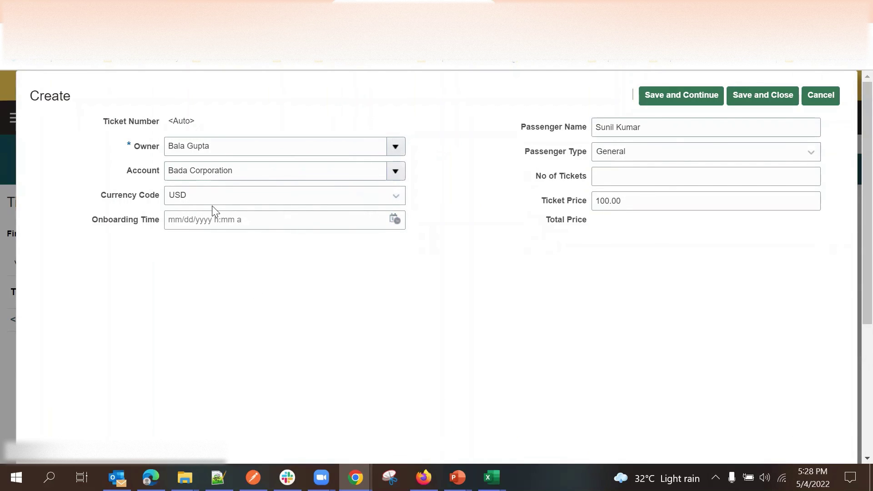
{"action": "left_click", "coordinate": [194, 195]}
{"action": "left_click", "coordinate": [421, 246]}
Set Onboarding Time to 05/05/2022 4:56 AM.
{"action": "left_click", "coordinate": [394, 219]}
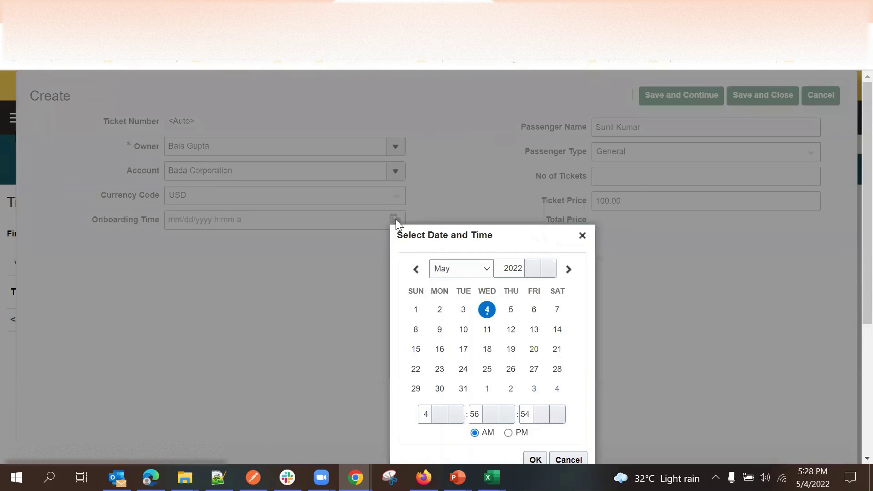
{"action": "left_click", "coordinate": [509, 312]}
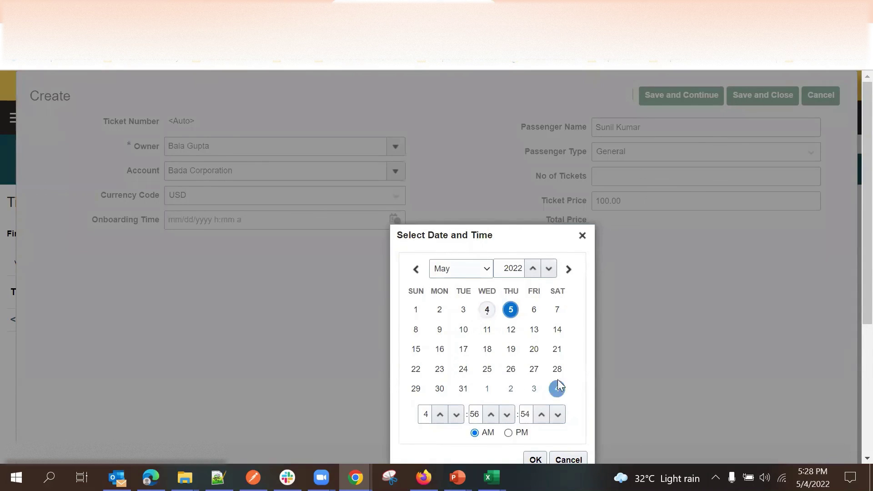
{"action": "left_click_drag", "start_coordinate": [522, 242], "coordinate": [476, 87]}
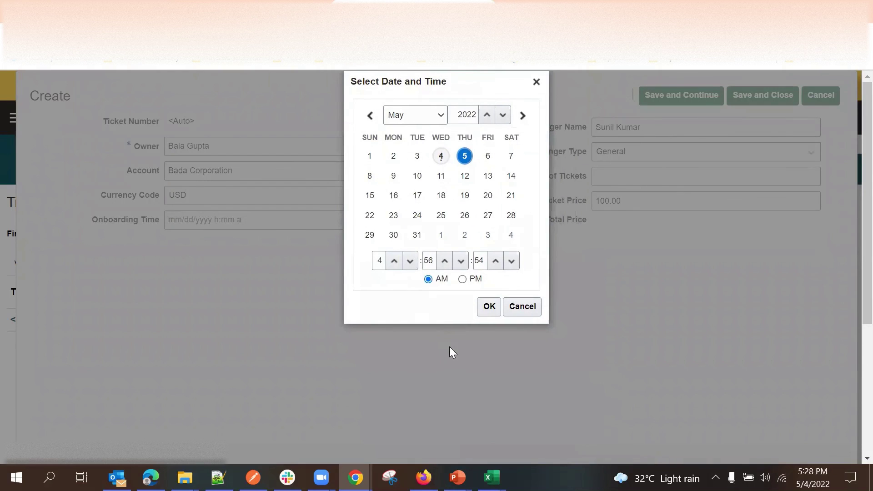
{"action": "left_click", "coordinate": [488, 307]}
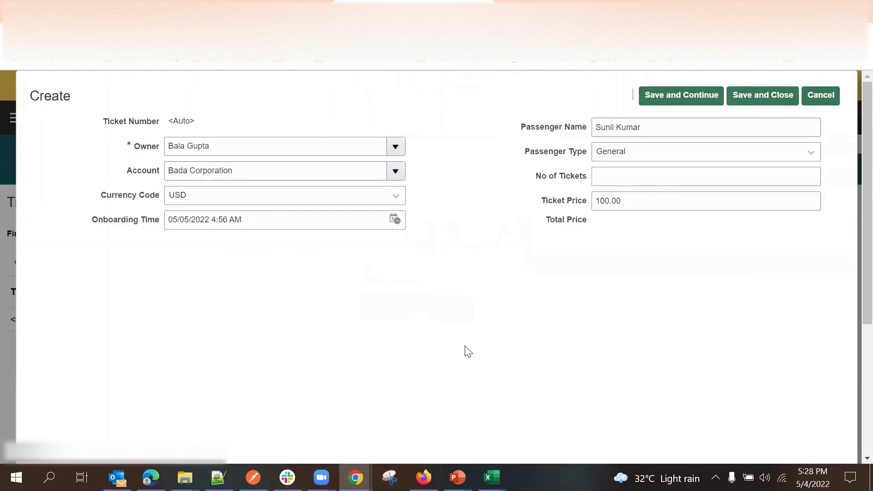
{"action": "left_click", "coordinate": [616, 175]}
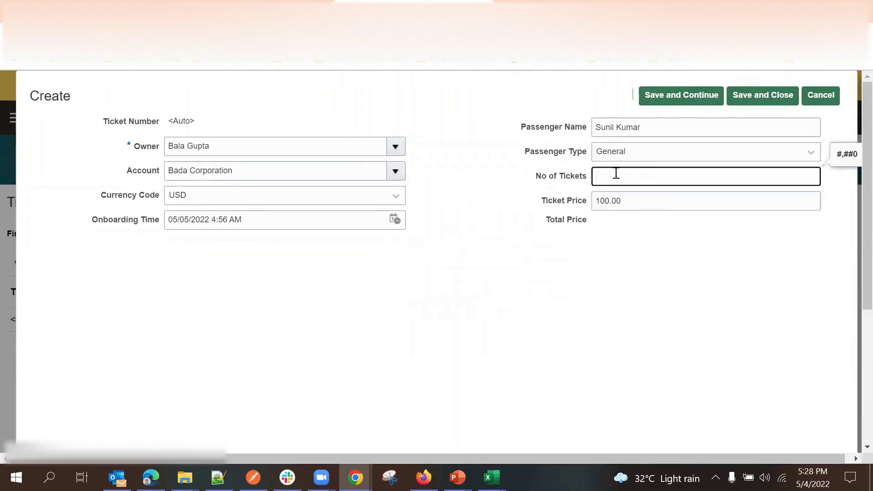
Enter 3 for No of Tickets so Total Price calculates to 300.00.
{"action": "type", "text": "3"}
{"action": "left_click", "coordinate": [572, 303]}
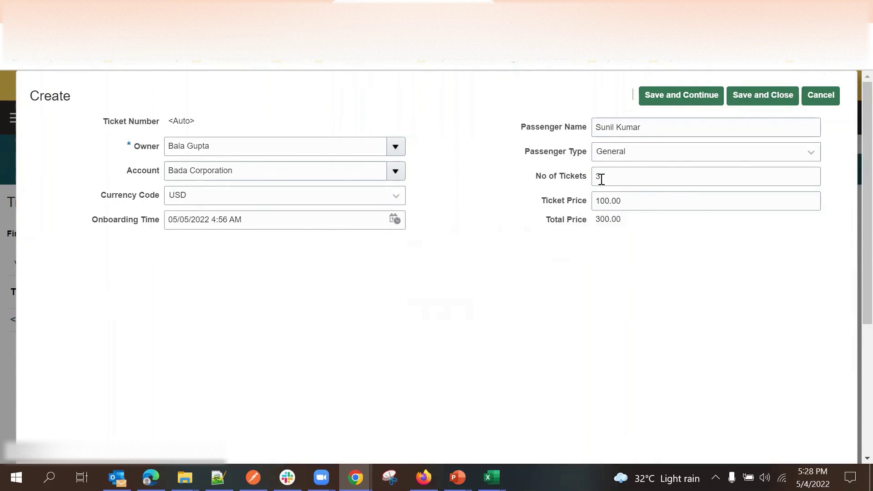
{"action": "double_click", "coordinate": [615, 222]}
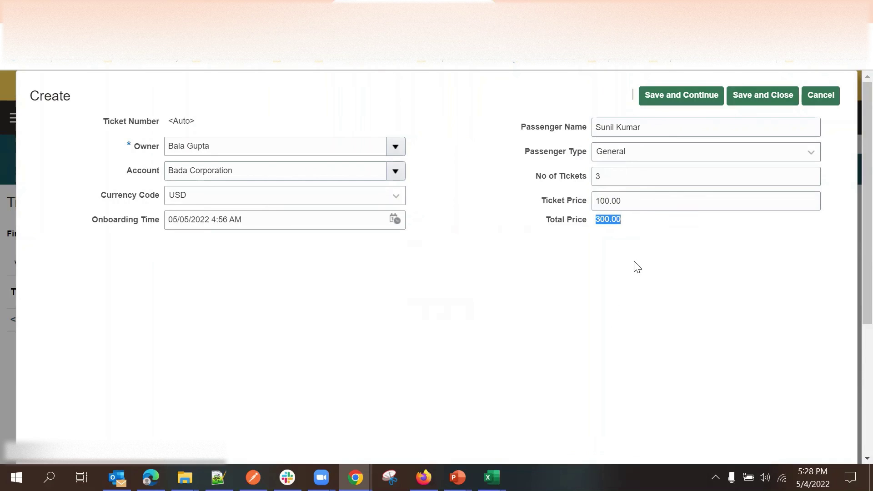
Save the new ticket with Save and Continue, generating its ticket number.
{"action": "left_click", "coordinate": [685, 94]}
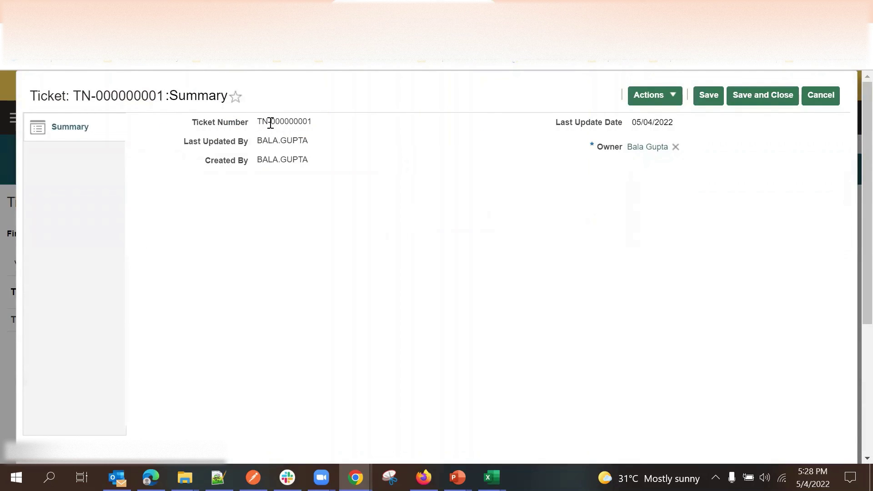
{"action": "left_click_drag", "start_coordinate": [260, 119], "coordinate": [335, 129]}
{"action": "left_click", "coordinate": [351, 149]}
{"action": "left_click_drag", "start_coordinate": [257, 120], "coordinate": [321, 131]}
{"action": "left_click", "coordinate": [326, 138]}
Add all available fields to the details layout's Summary subtab and save.
{"action": "left_click", "coordinate": [250, 3]}
{"action": "scroll", "coordinate": [388, 232], "scroll_direction": "down", "scroll_amount": 3}
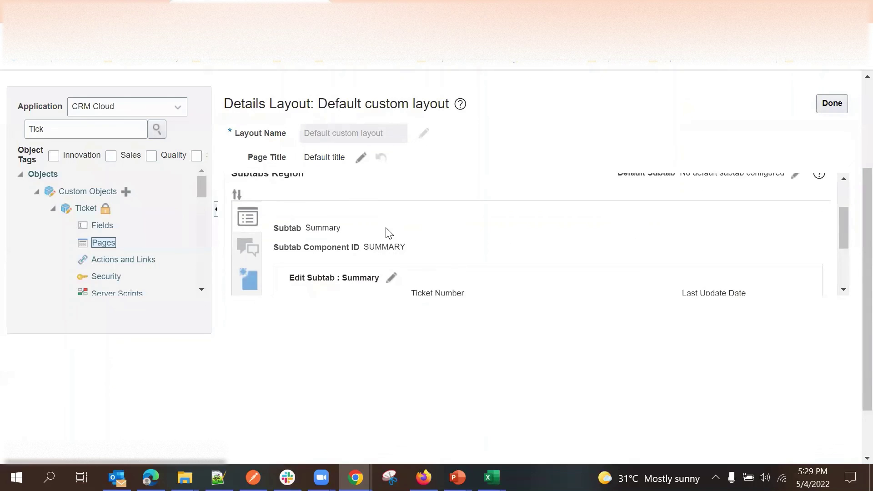
{"action": "left_click", "coordinate": [391, 209]}
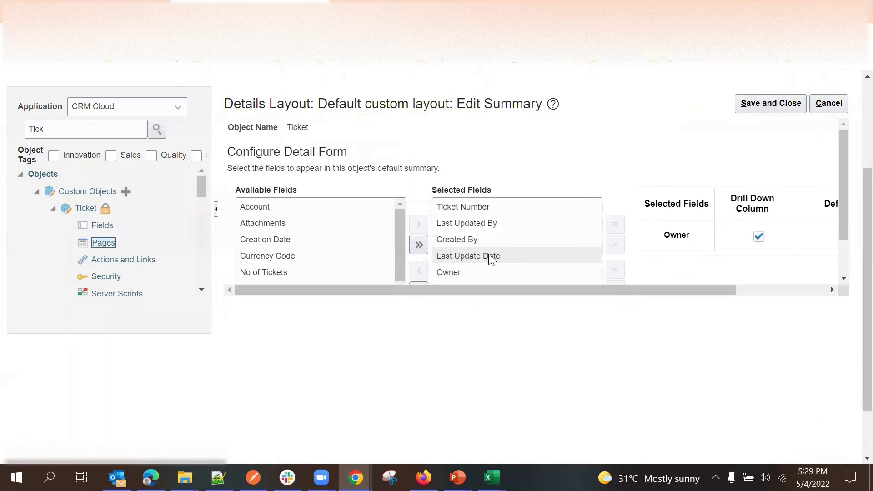
{"action": "left_click", "coordinate": [418, 245]}
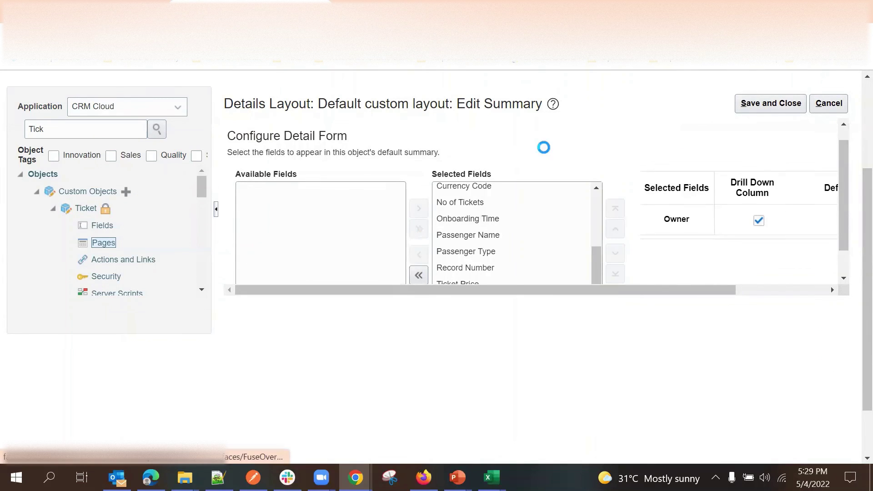
{"action": "scroll", "coordinate": [593, 157], "scroll_direction": "down", "scroll_amount": 1}
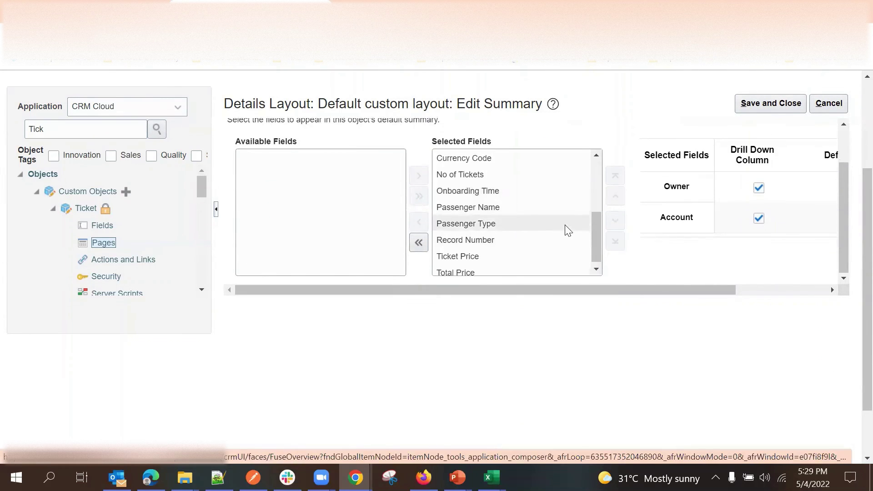
{"action": "scroll", "coordinate": [565, 228], "scroll_direction": "up", "scroll_amount": 5}
{"action": "left_click", "coordinate": [763, 109]}
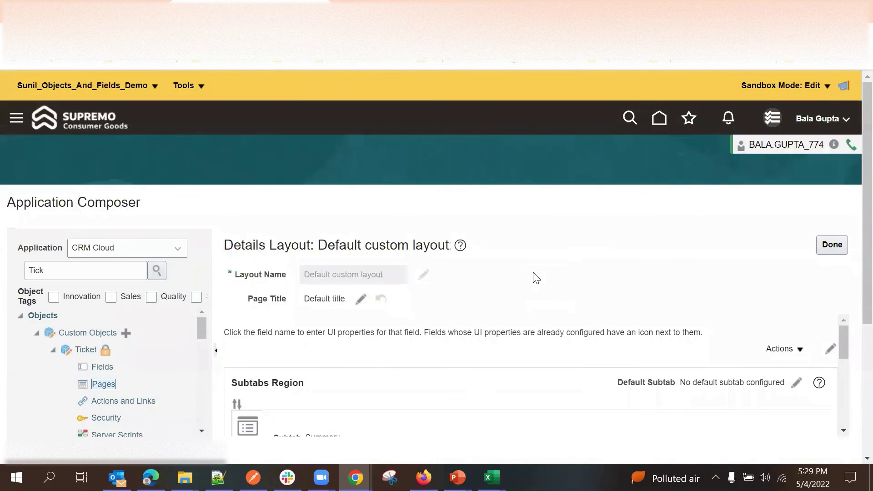
Open ticket TN-000000001 and change No of Tickets to 4.
{"action": "left_click", "coordinate": [831, 245]}
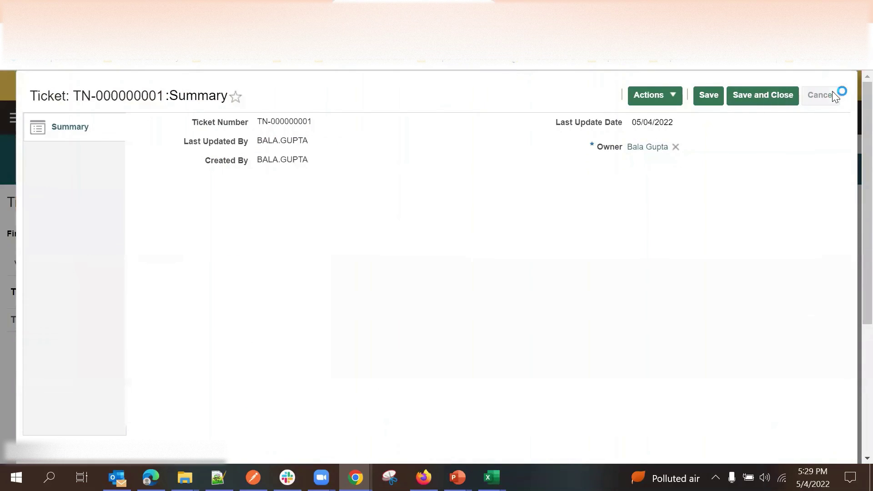
{"action": "left_click", "coordinate": [832, 95]}
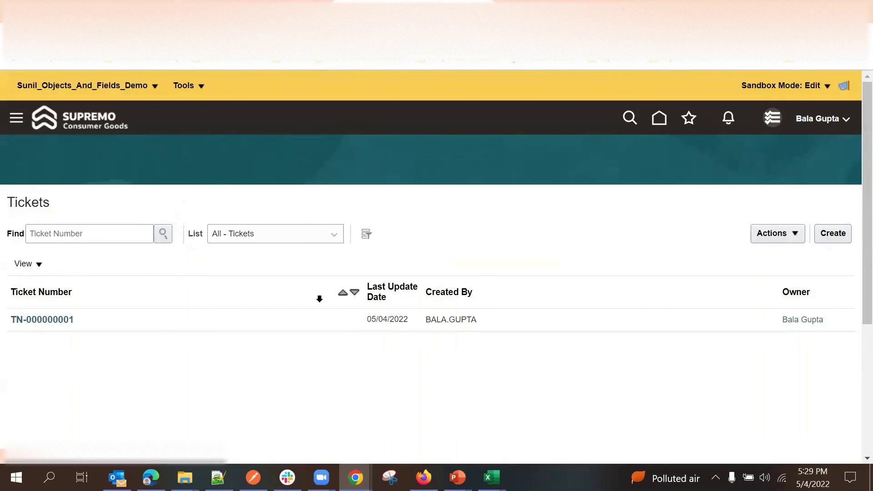
{"action": "left_click", "coordinate": [53, 321]}
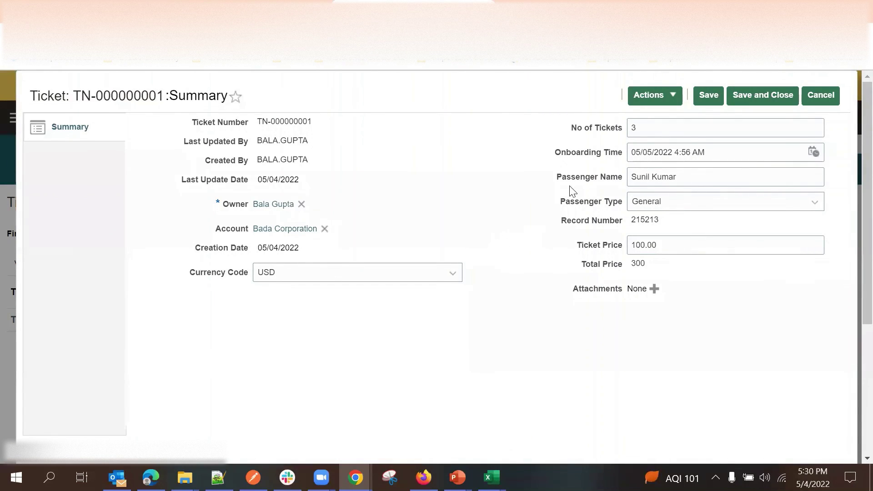
{"action": "left_click", "coordinate": [647, 128]}
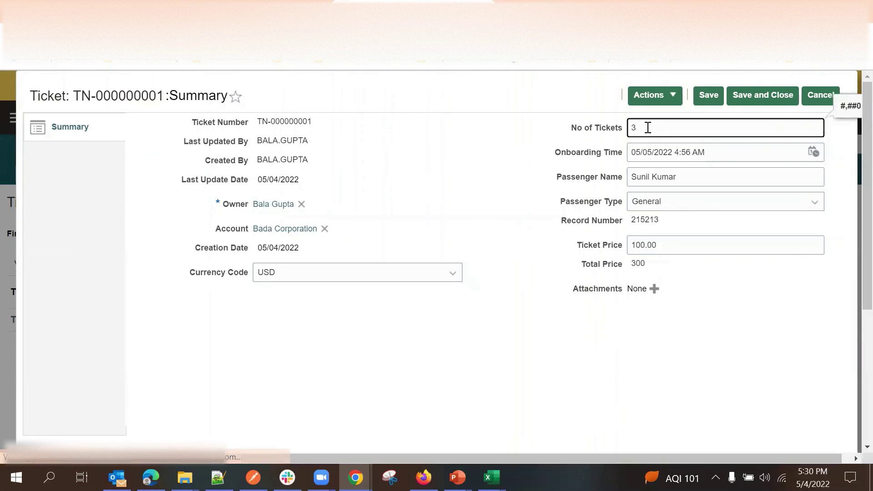
{"action": "triple_click", "coordinate": [603, 266]}
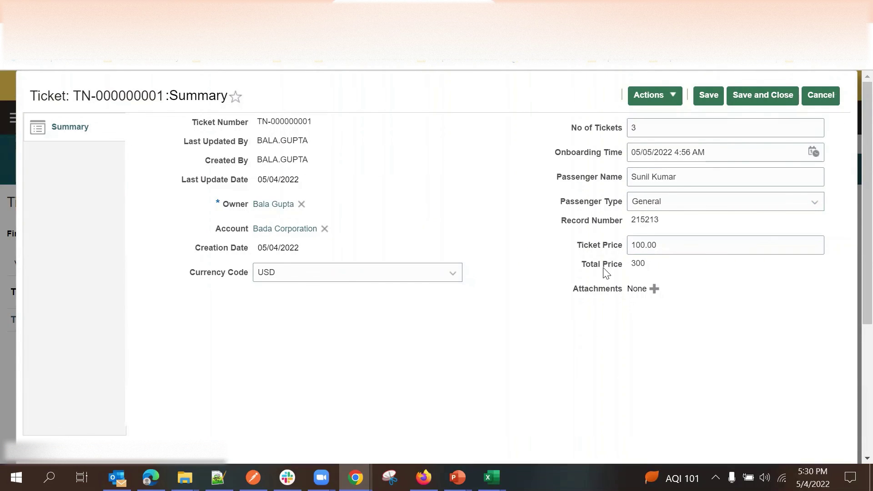
{"action": "triple_click", "coordinate": [604, 245]}
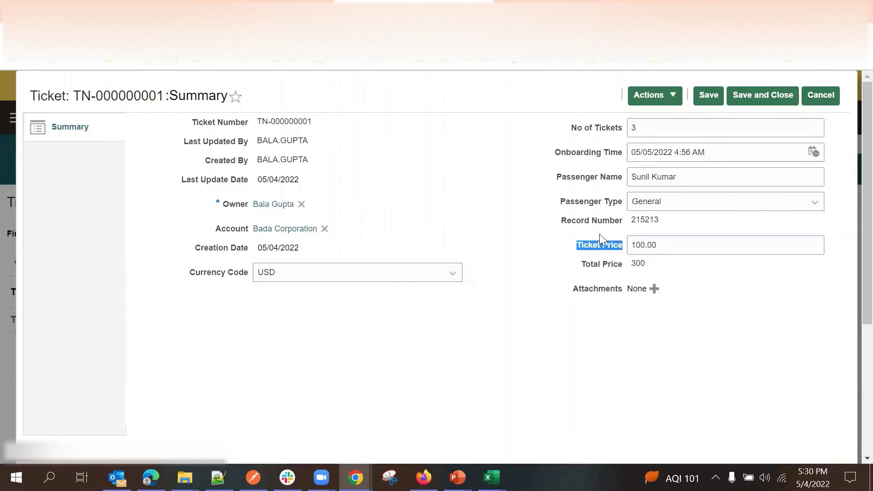
{"action": "double_click", "coordinate": [599, 132]}
{"action": "left_click", "coordinate": [653, 129]}
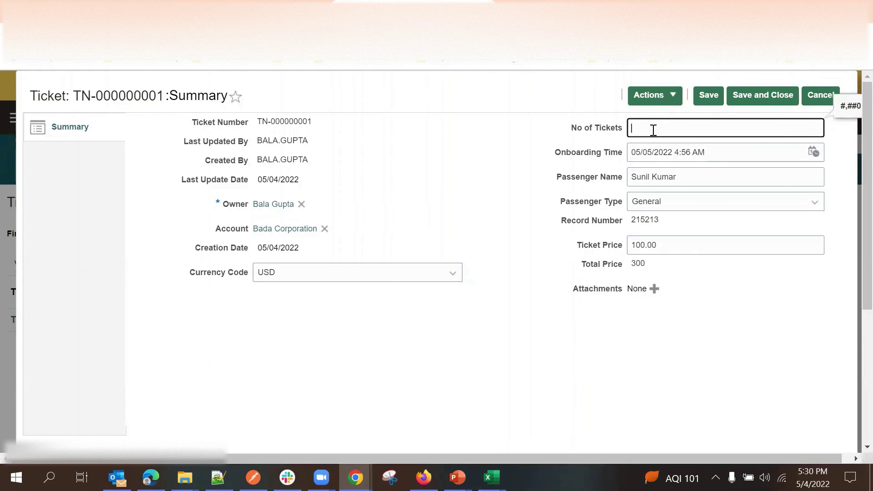
{"action": "left_click", "coordinate": [516, 257]}
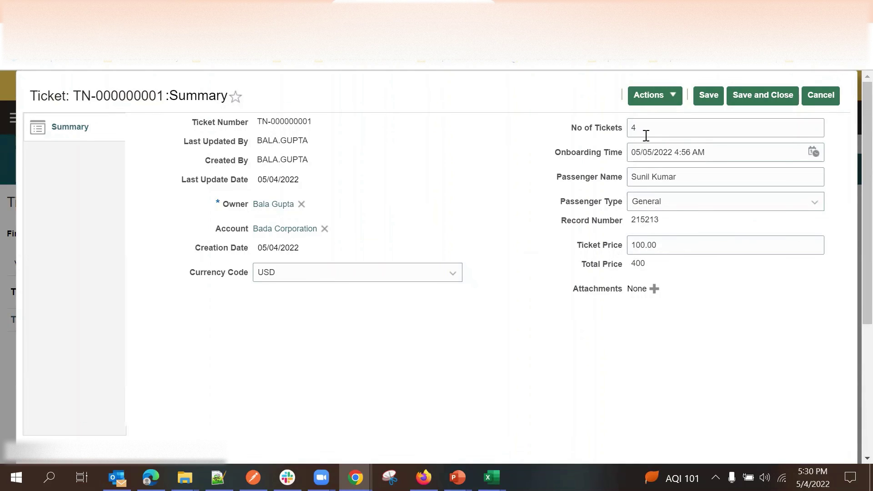
Set Ticket Price to 120.00, giving Total Price 480.00, then save and return to the list.
{"action": "left_click", "coordinate": [646, 245]}
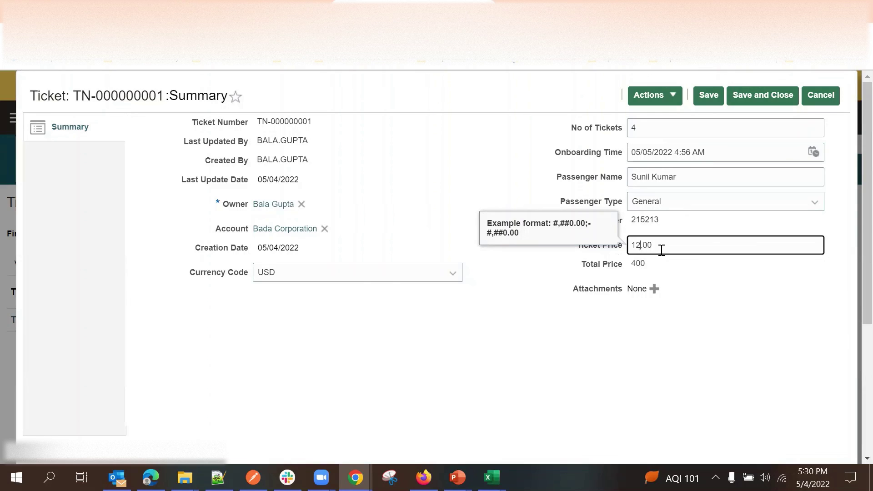
{"action": "left_click", "coordinate": [663, 328]}
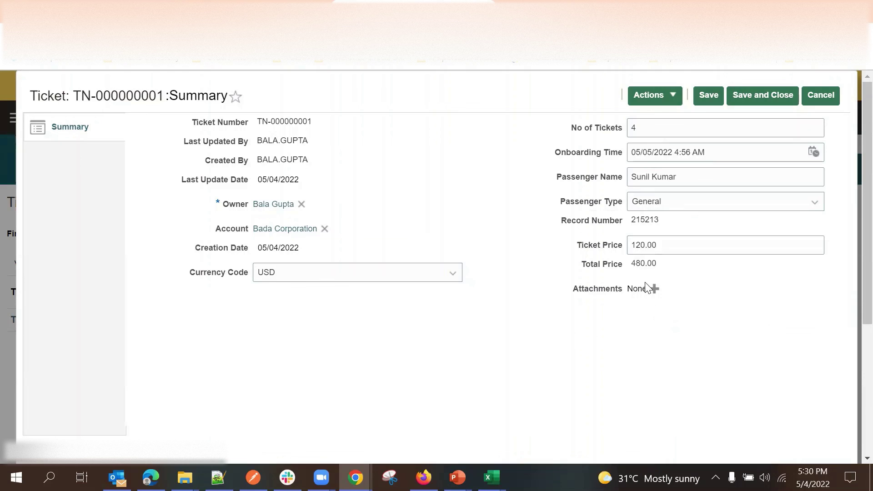
{"action": "double_click", "coordinate": [641, 264]}
{"action": "left_click", "coordinate": [693, 272]}
{"action": "double_click", "coordinate": [640, 263]}
{"action": "left_click", "coordinate": [722, 299]}
{"action": "double_click", "coordinate": [644, 264]}
{"action": "left_click", "coordinate": [588, 262]}
{"action": "left_click", "coordinate": [707, 95]}
{"action": "left_click", "coordinate": [820, 93]}
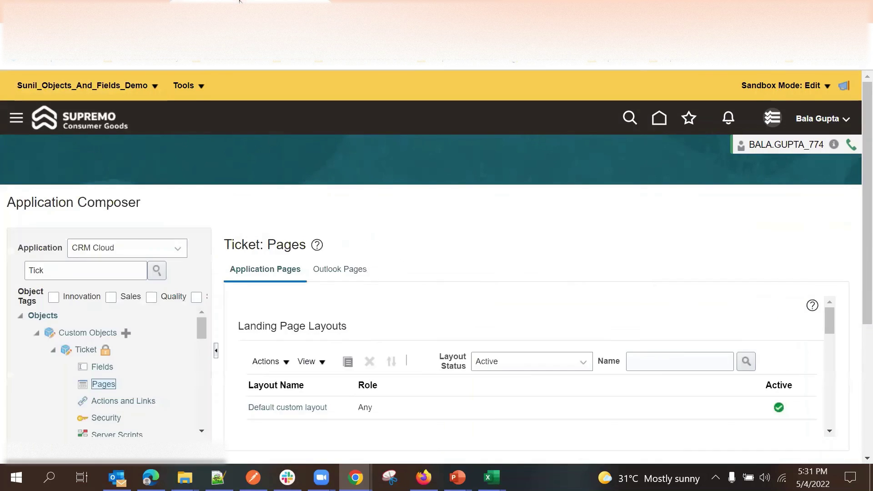
Add Account, Passenger Name and Total Price to the Default custom layout's summary table columns.
{"action": "scroll", "coordinate": [335, 296], "scroll_direction": "down", "scroll_amount": 1}
{"action": "left_click", "coordinate": [308, 341]}
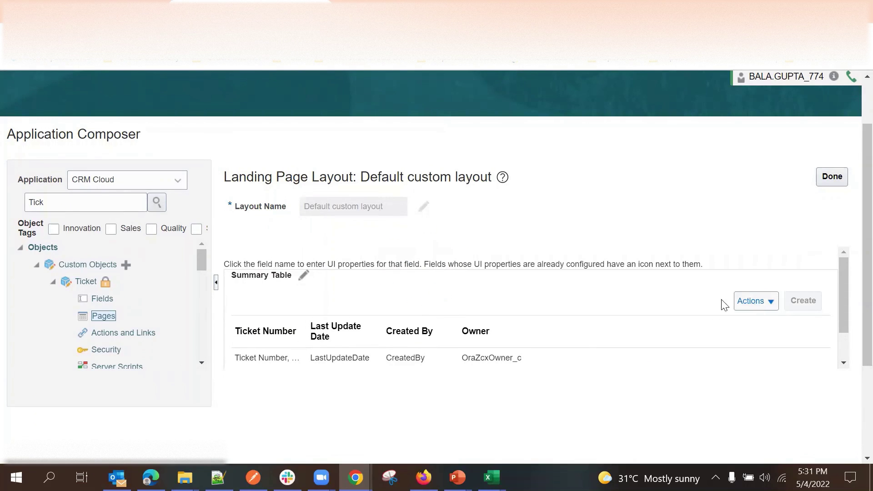
{"action": "left_click", "coordinate": [303, 275]}
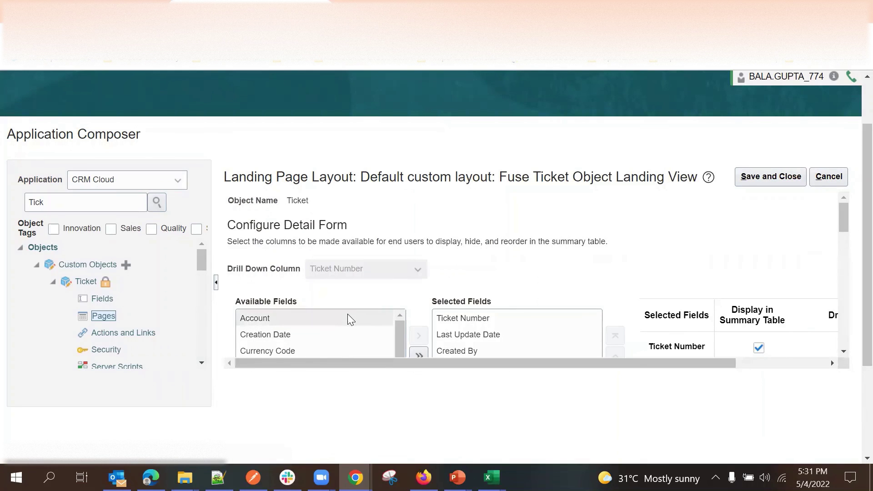
{"action": "double_click", "coordinate": [350, 320]}
{"action": "scroll", "coordinate": [341, 273], "scroll_direction": "down", "scroll_amount": 3}
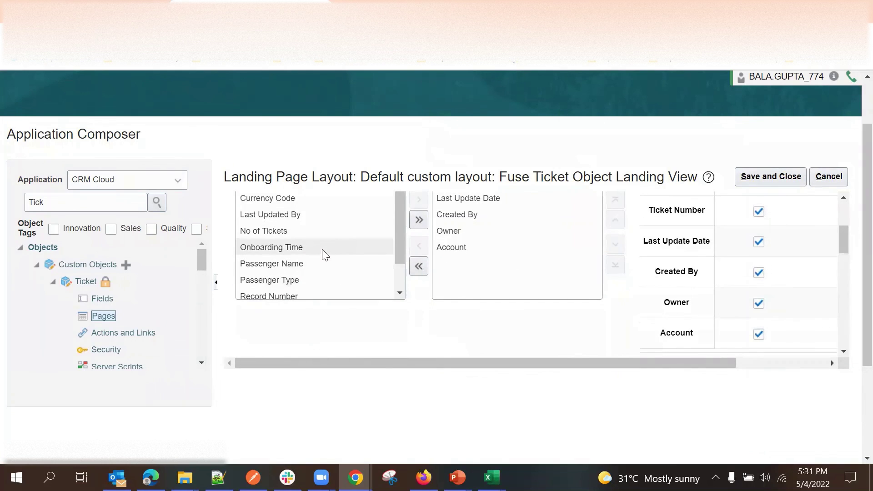
{"action": "double_click", "coordinate": [323, 264]}
{"action": "scroll", "coordinate": [318, 286], "scroll_direction": "down", "scroll_amount": 1}
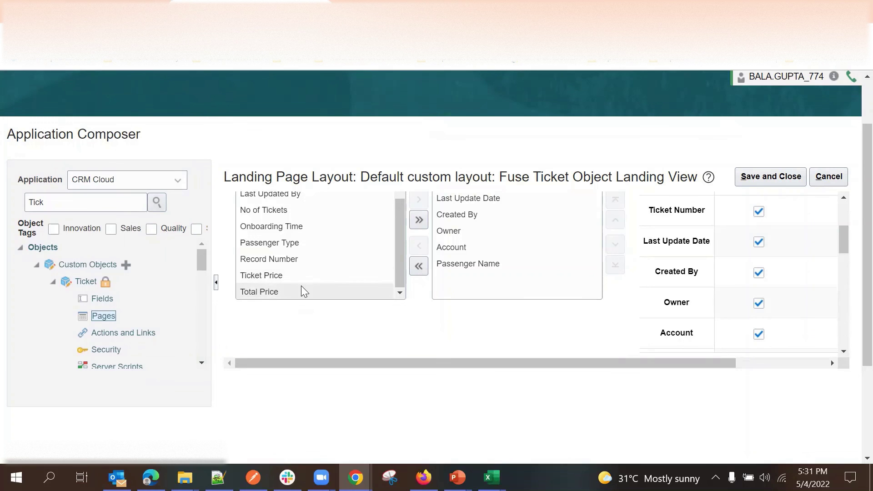
{"action": "double_click", "coordinate": [304, 291]}
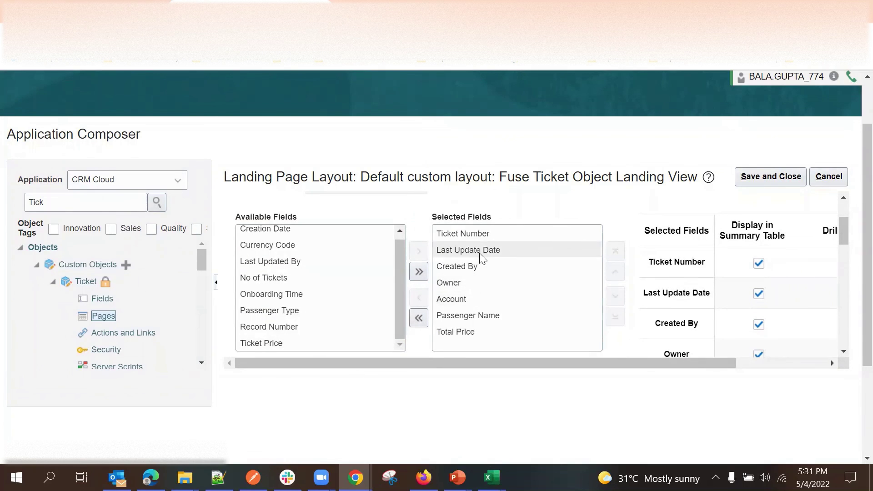
Move Last Update Date to the end of the column list and save.
{"action": "left_click", "coordinate": [496, 252]}
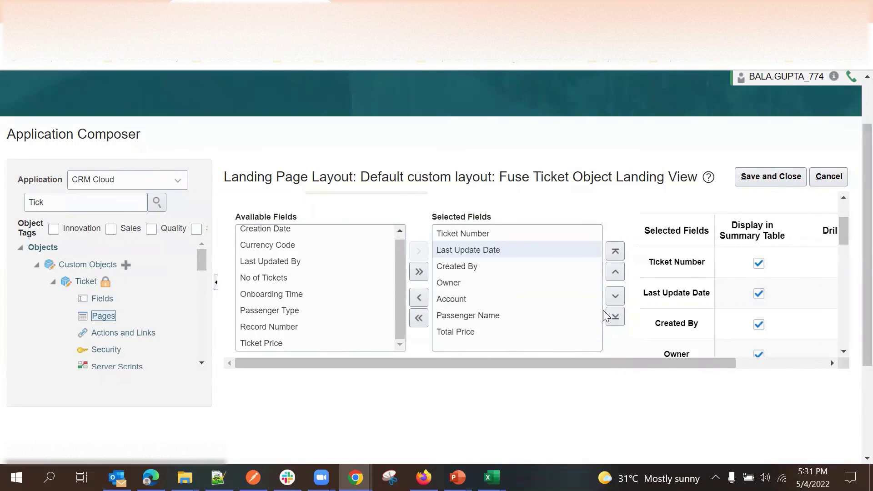
{"action": "left_click", "coordinate": [616, 317]}
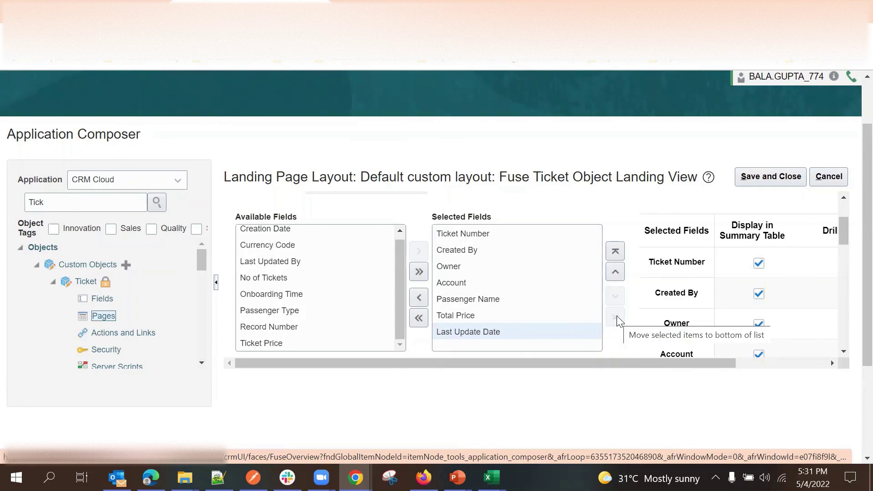
{"action": "left_click", "coordinate": [752, 178]}
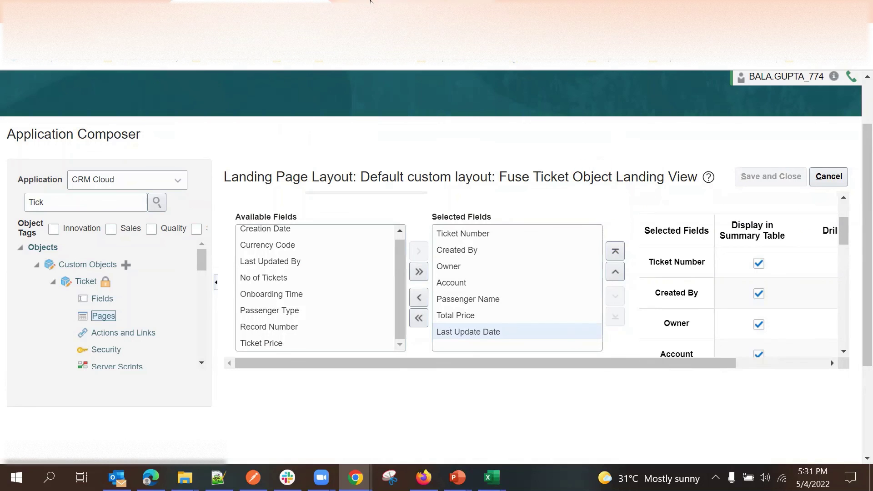